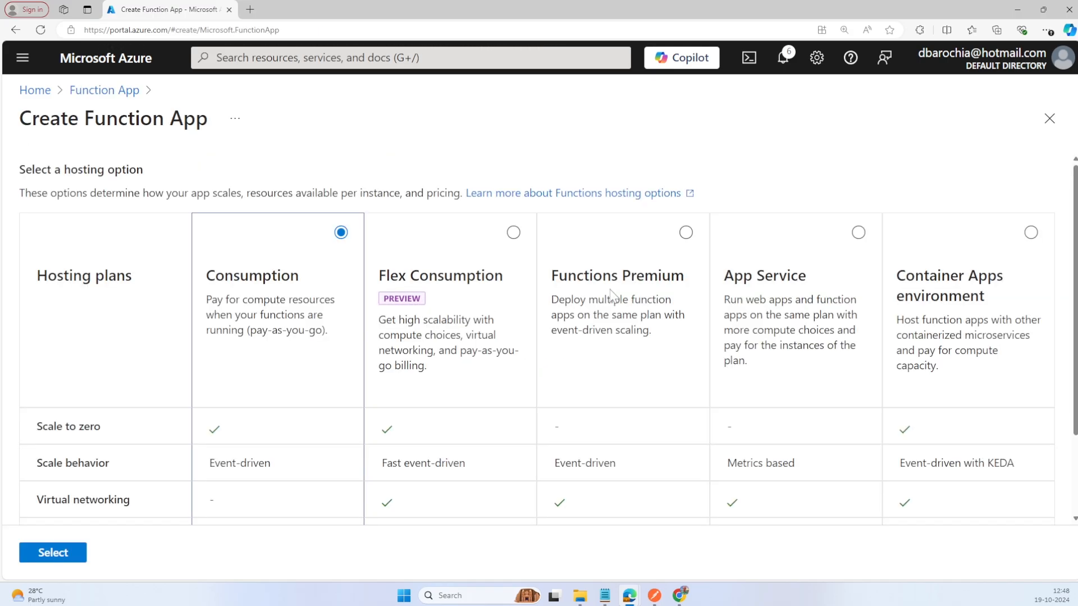
Step: Choose the Functions Premium hosting plan for the new function app and proceed to its configuration
left_click(612, 296)
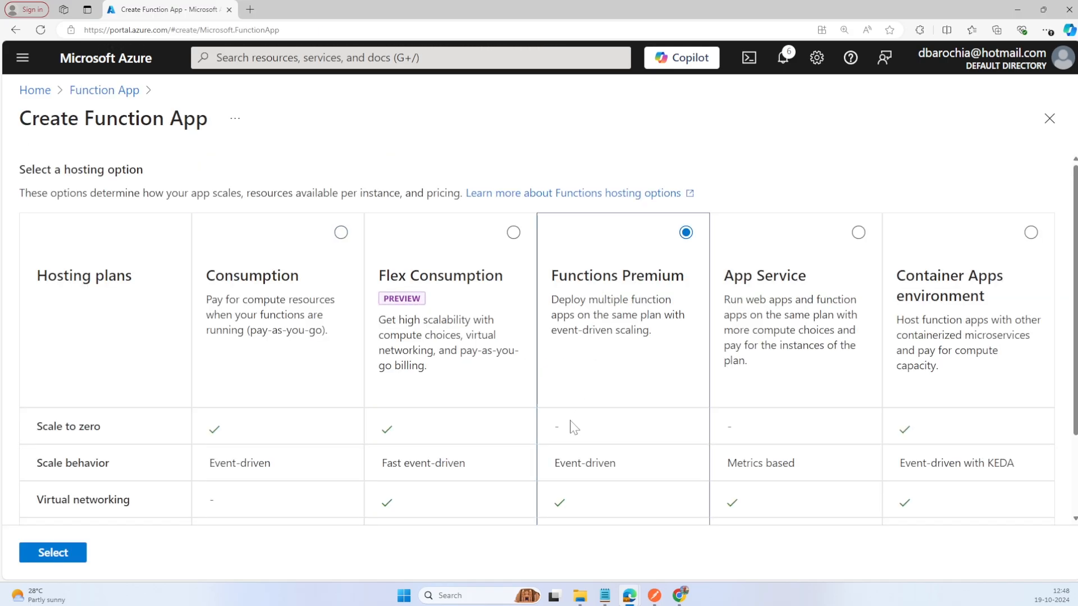
scroll(571, 426, "down", 1)
scroll(571, 425, "down", 1)
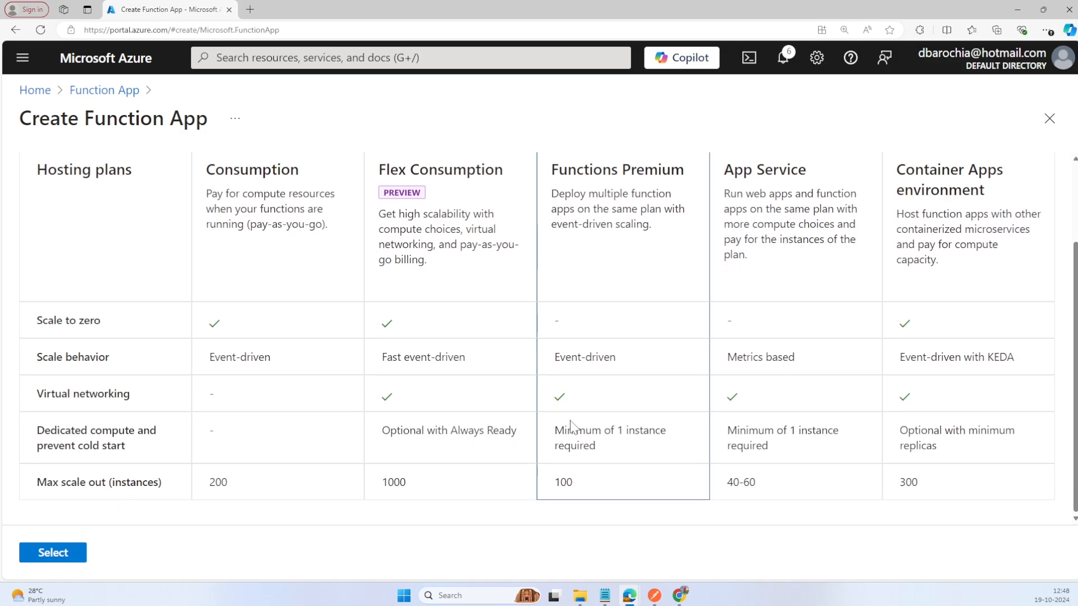
left_click(78, 559)
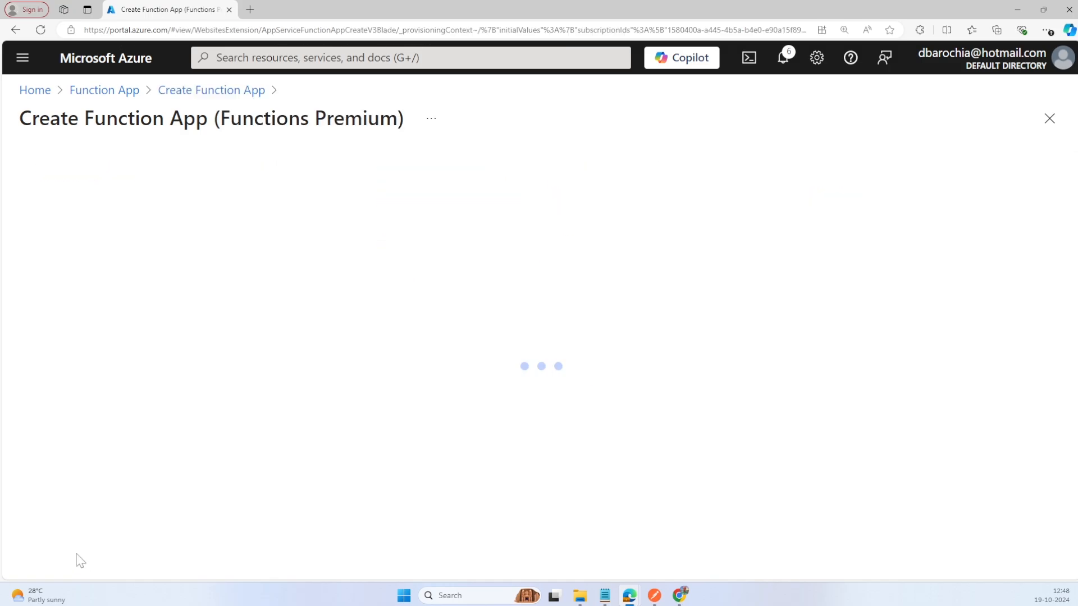
Step: Assign the function app to the myDemo resource group and name it MicrosoftSubscriptionFunctionApp
left_click(308, 377)
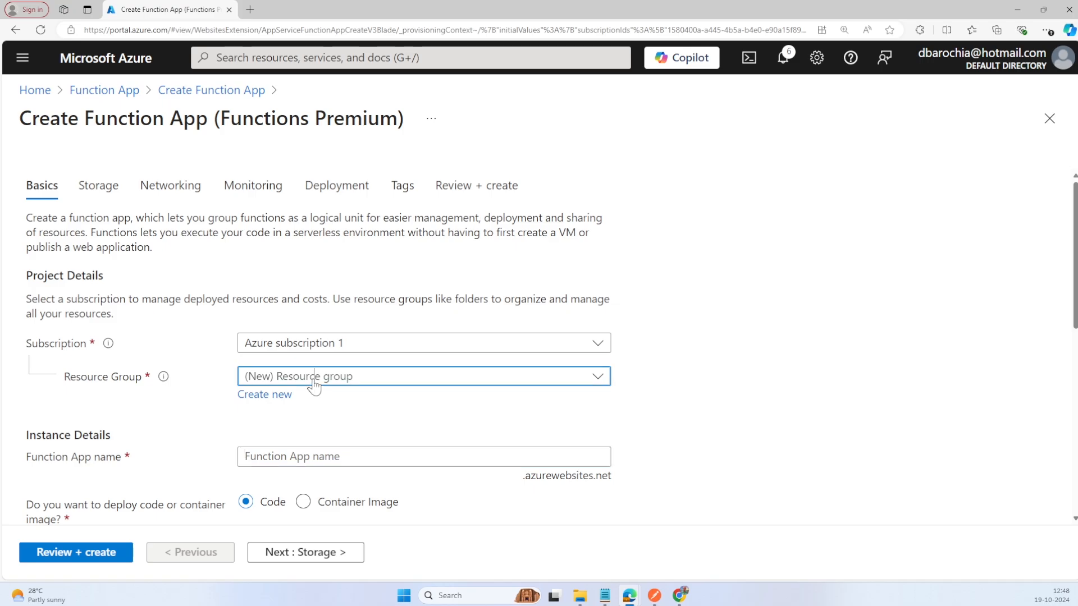
left_click(285, 540)
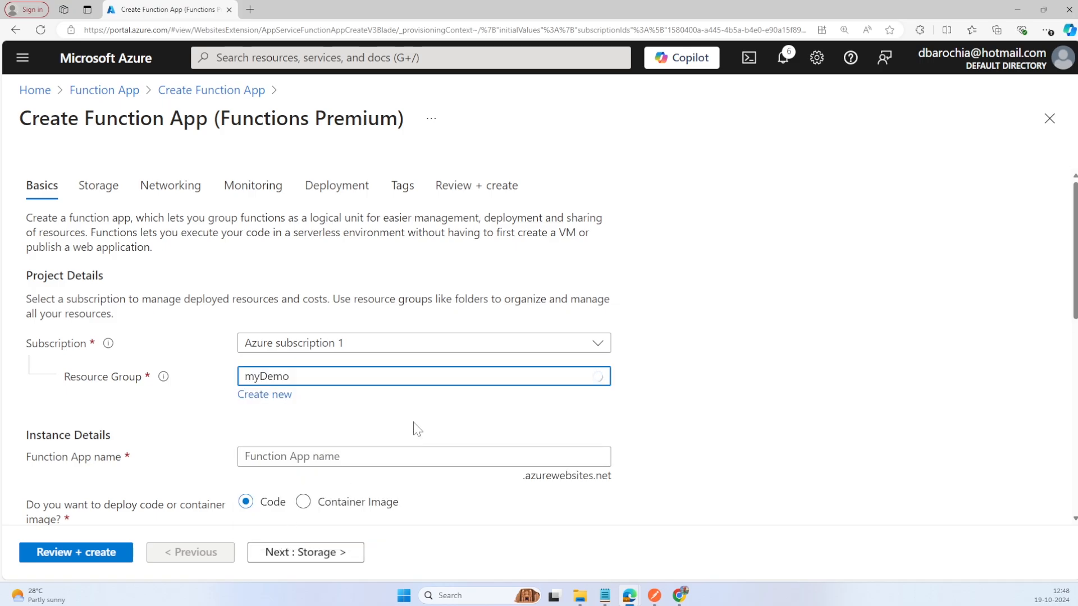
scroll(390, 438, "down", 1)
left_click(390, 438)
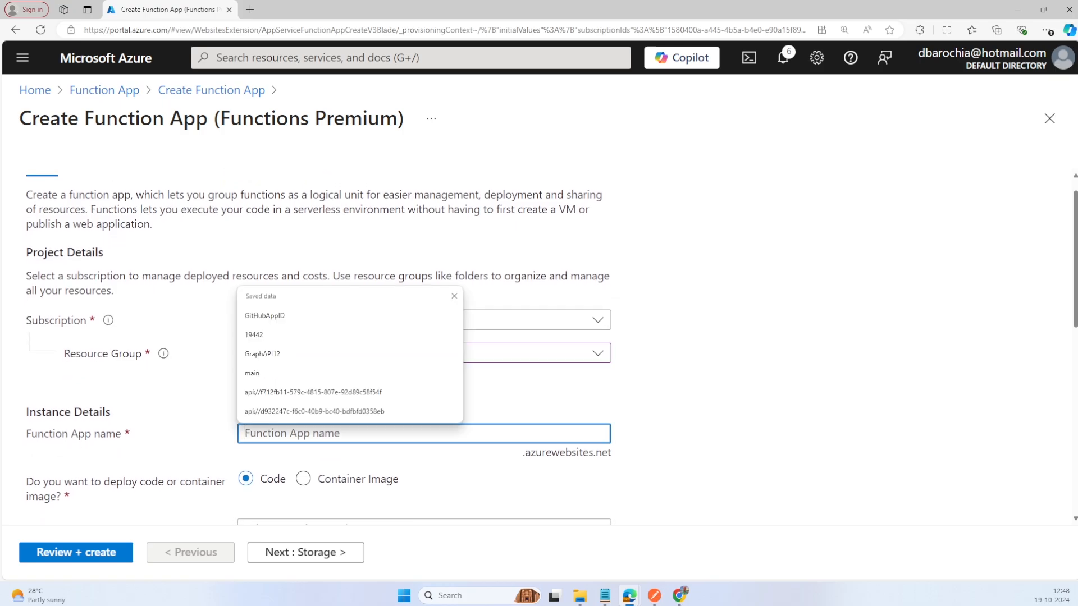
type("MicrosoftSubscriptionFunctionApp")
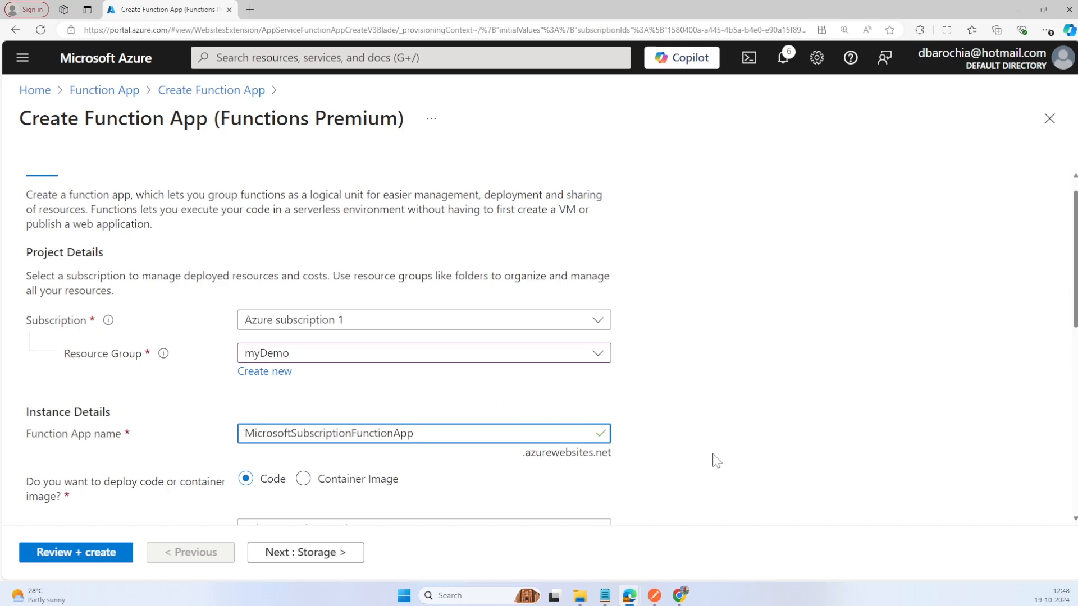
Step: Set the function app's runtime stack to Node.js, keeping the default region, operating system, plan and zone redundancy
scroll(717, 461, "down", 3)
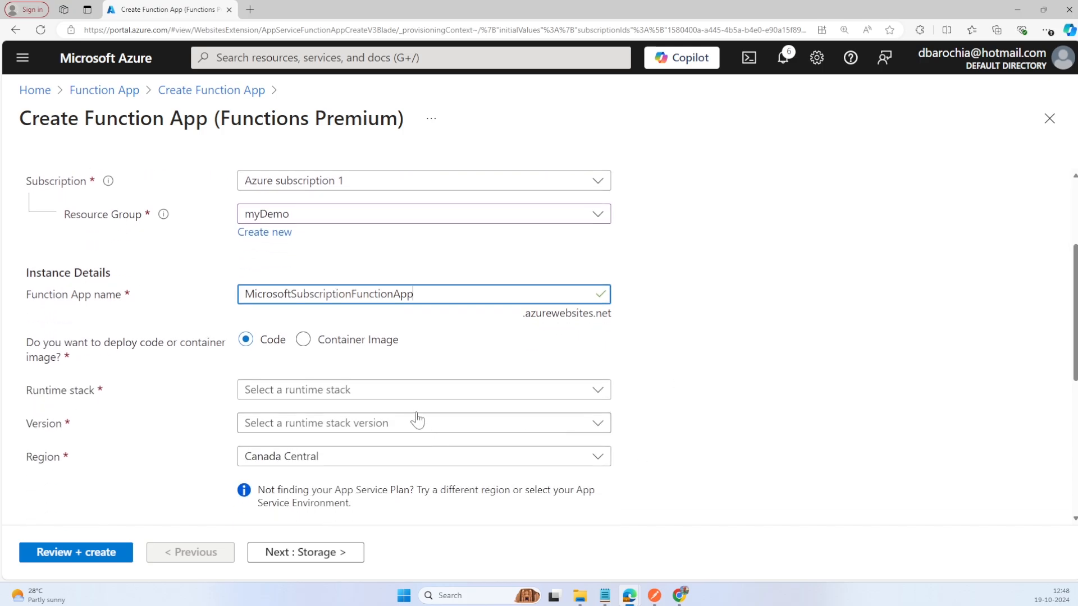
left_click(405, 400)
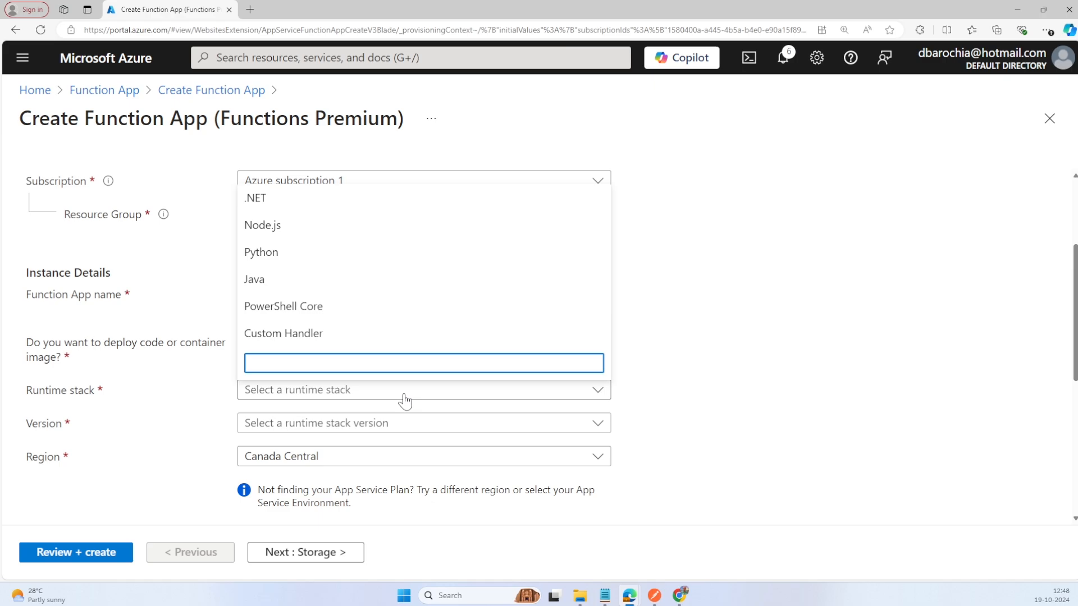
left_click(289, 231)
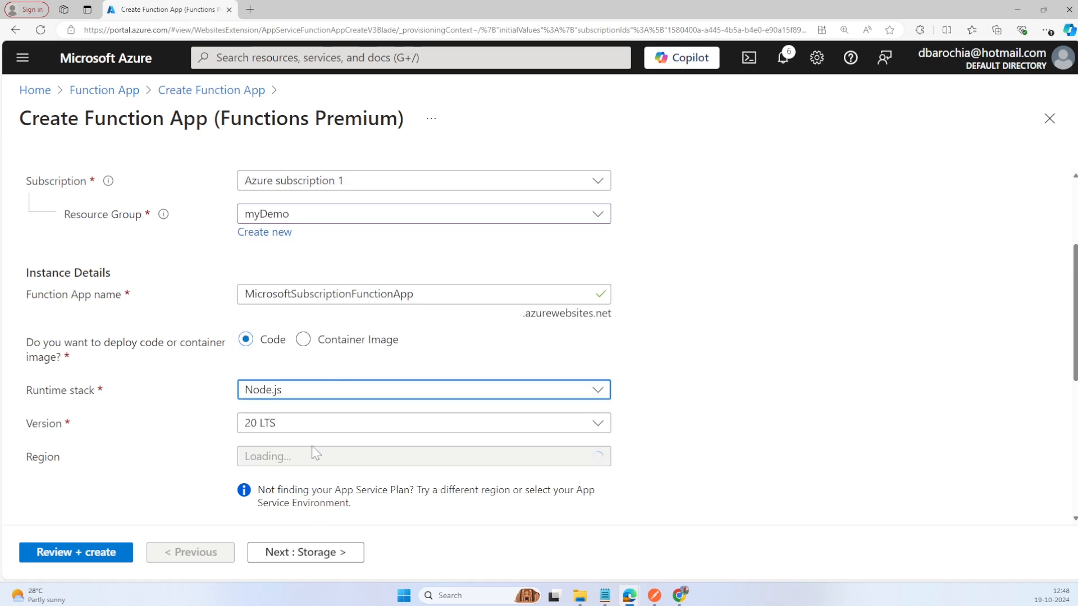
scroll(316, 453, "down", 3)
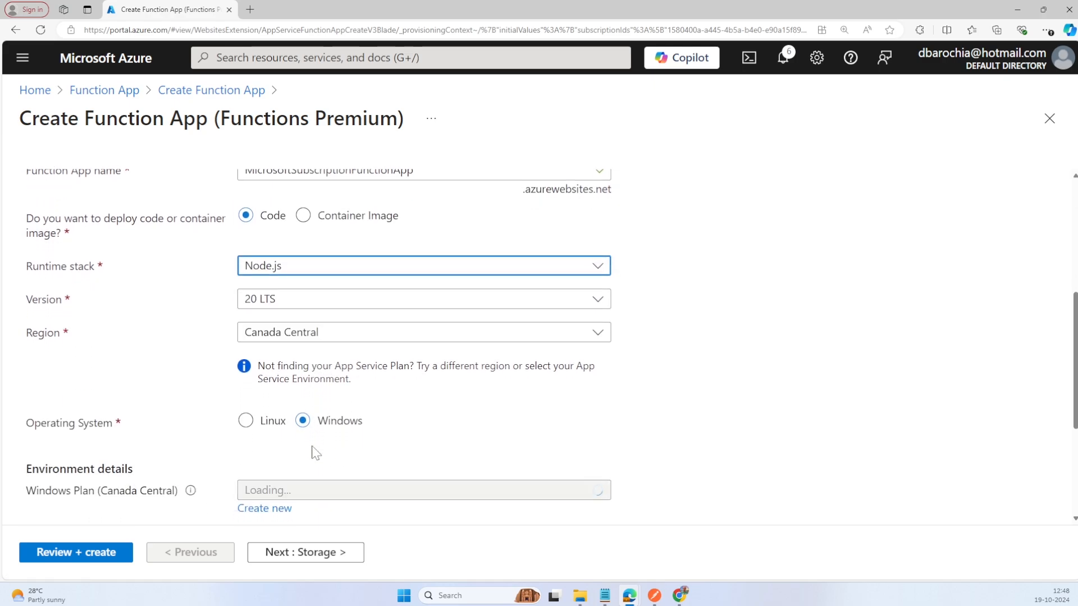
scroll(316, 454, "down", 2)
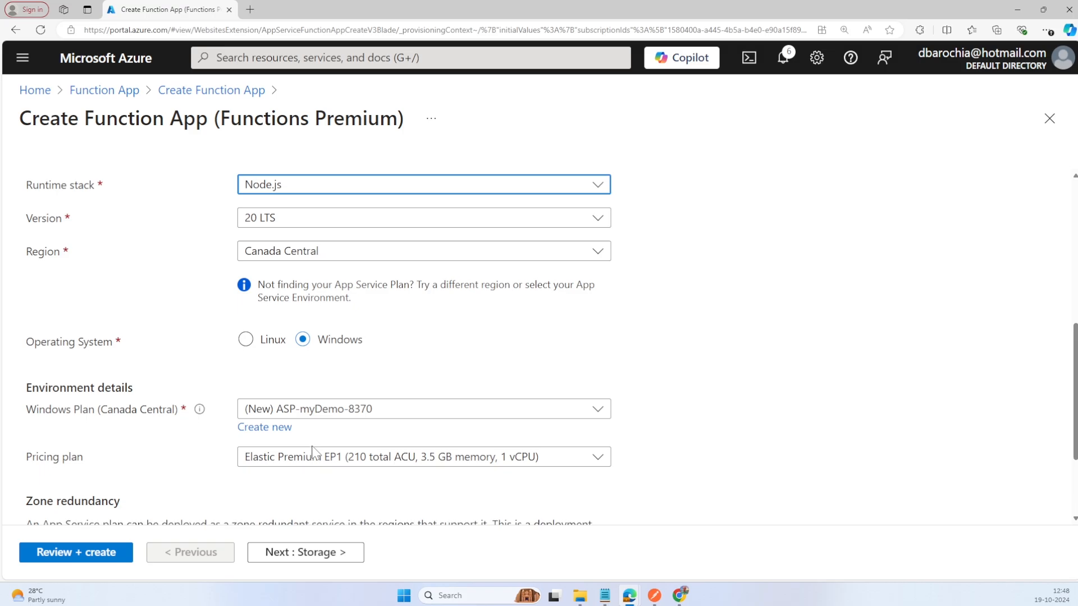
scroll(316, 454, "down", 1)
scroll(316, 454, "down", 1)
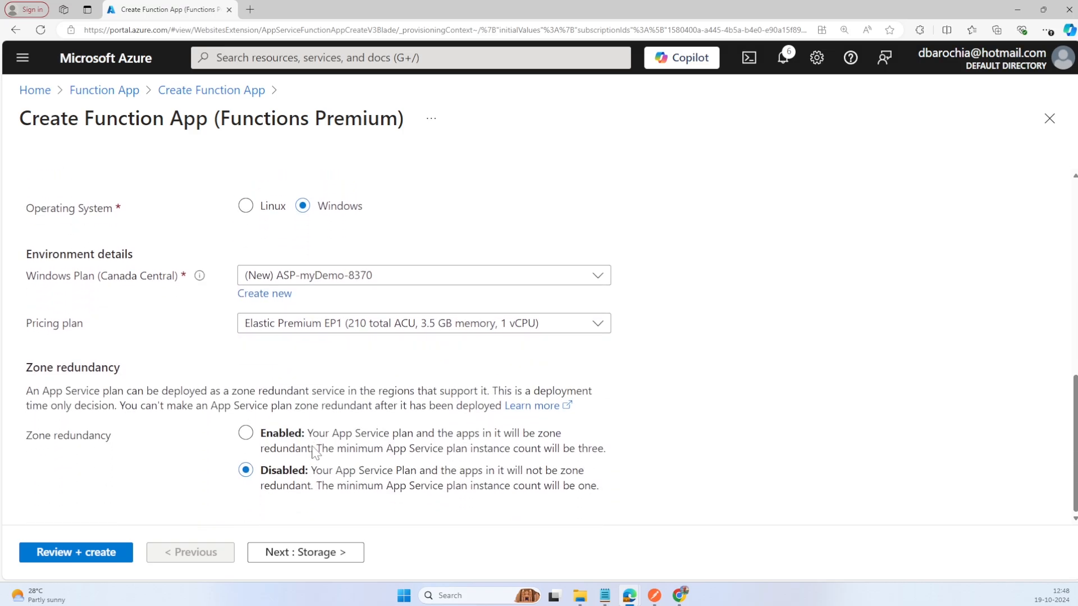
Step: Accept the default storage, networking, monitoring, deployment and tag settings and proceed to the final review
left_click(285, 555)
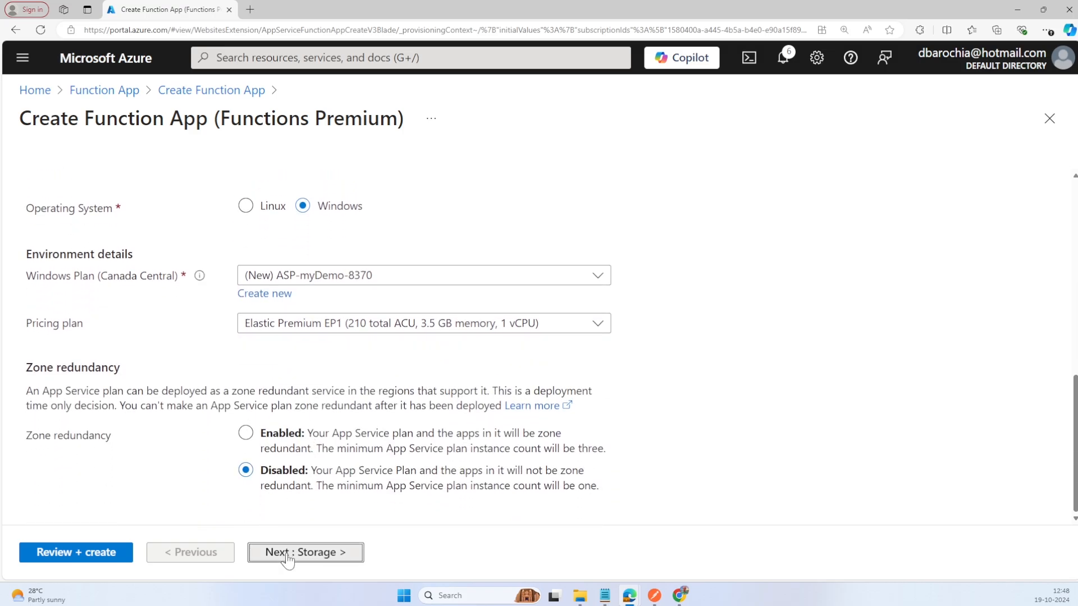
scroll(382, 441, "down", 4)
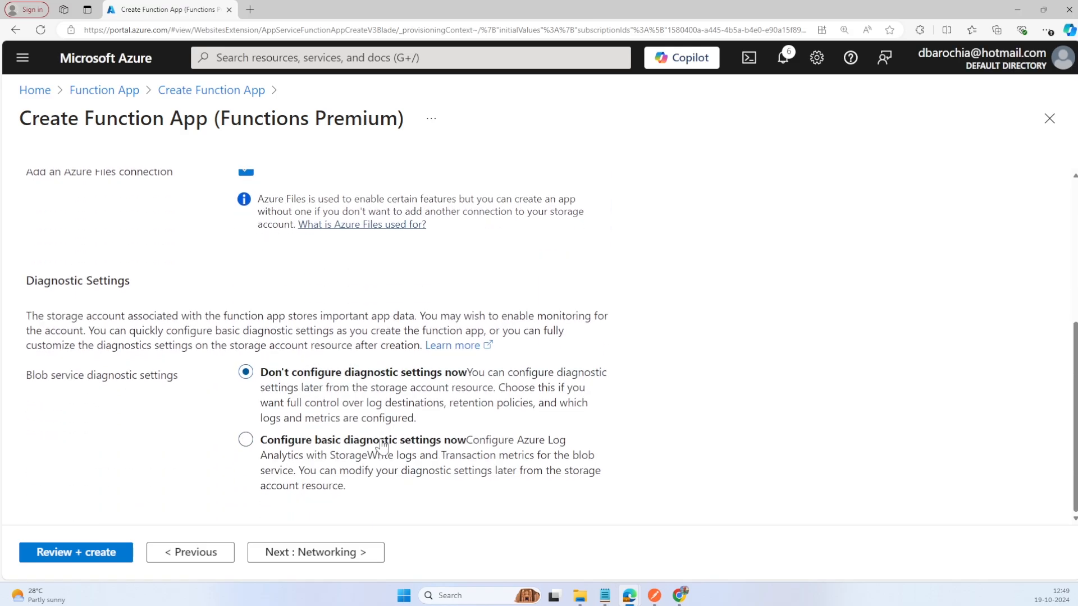
left_click(341, 558)
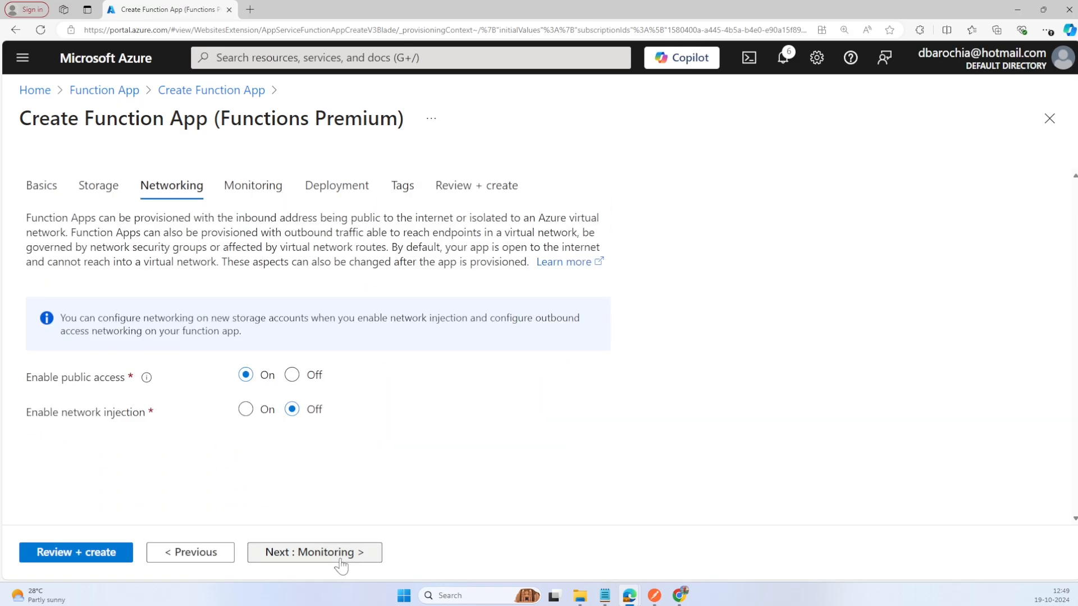
left_click(340, 560)
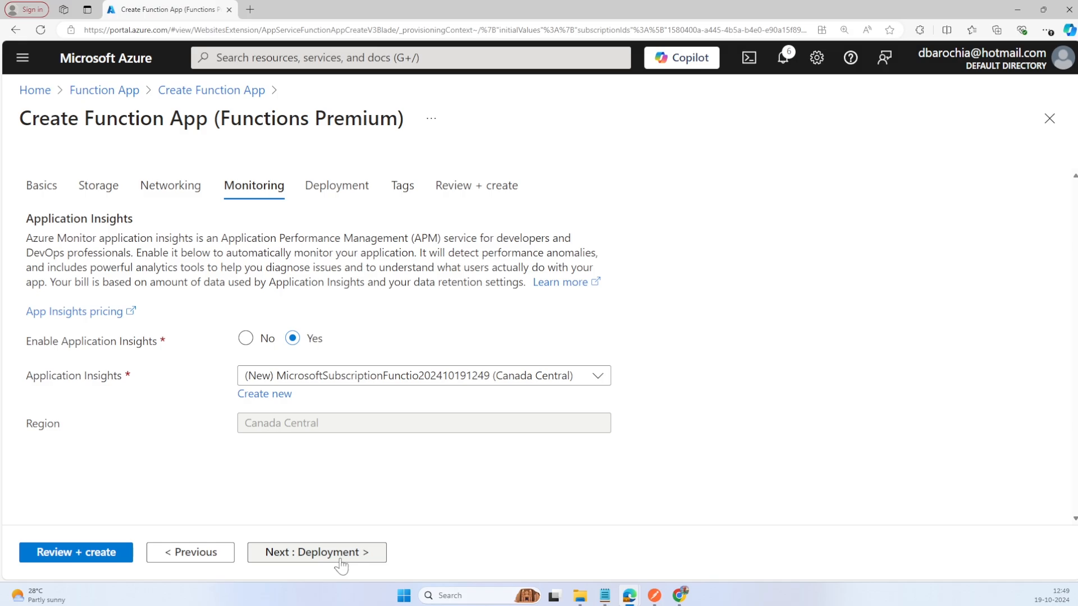
left_click(341, 562)
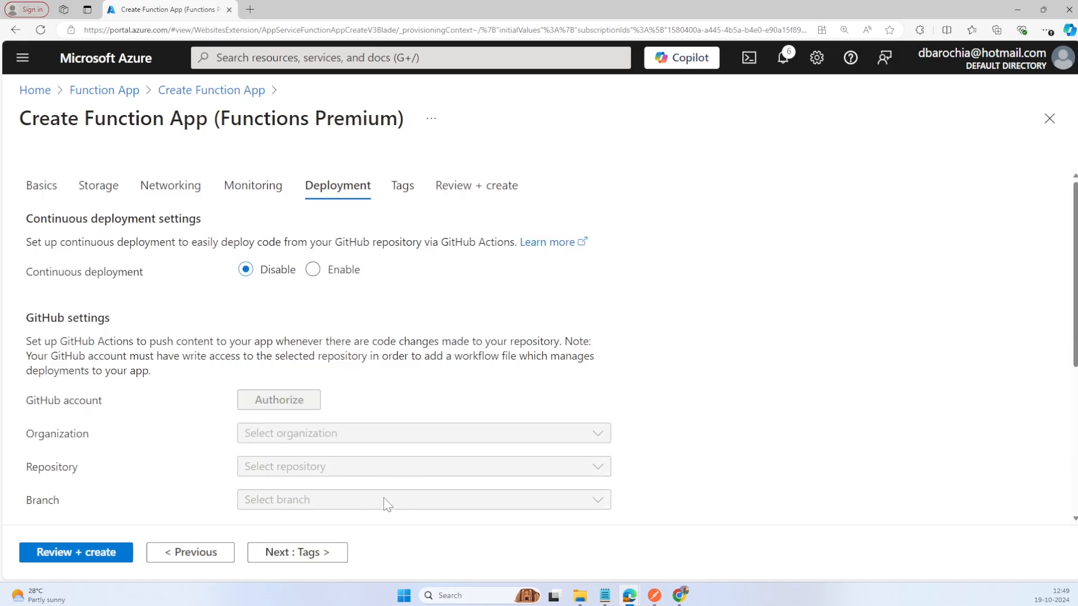
left_click(299, 557)
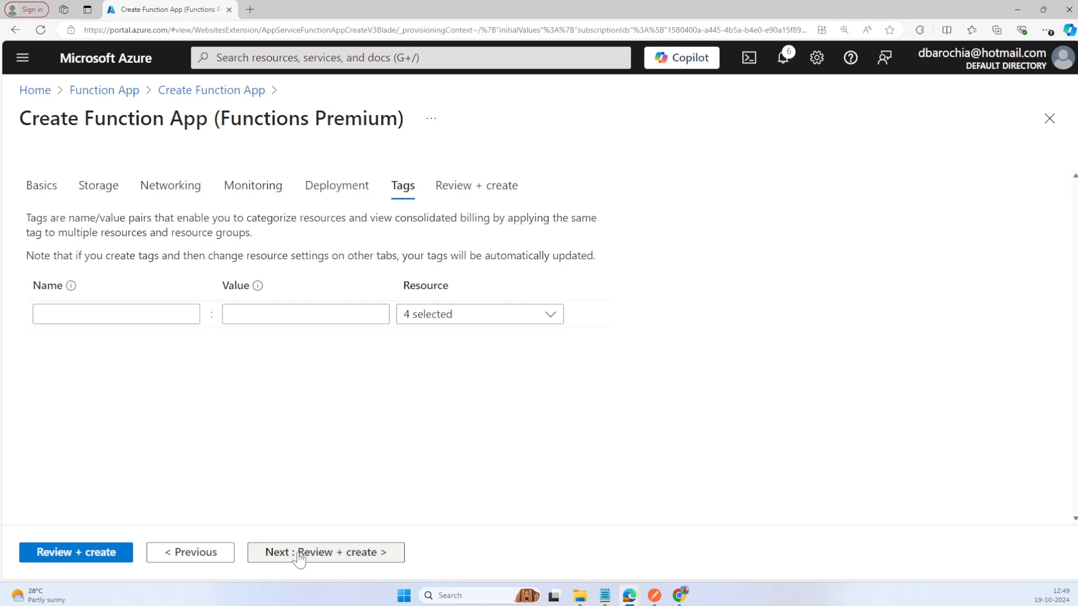
left_click(299, 558)
Step: Review the function app's configuration summary and create the app
scroll(140, 500, "down", 2)
scroll(145, 500, "down", 5)
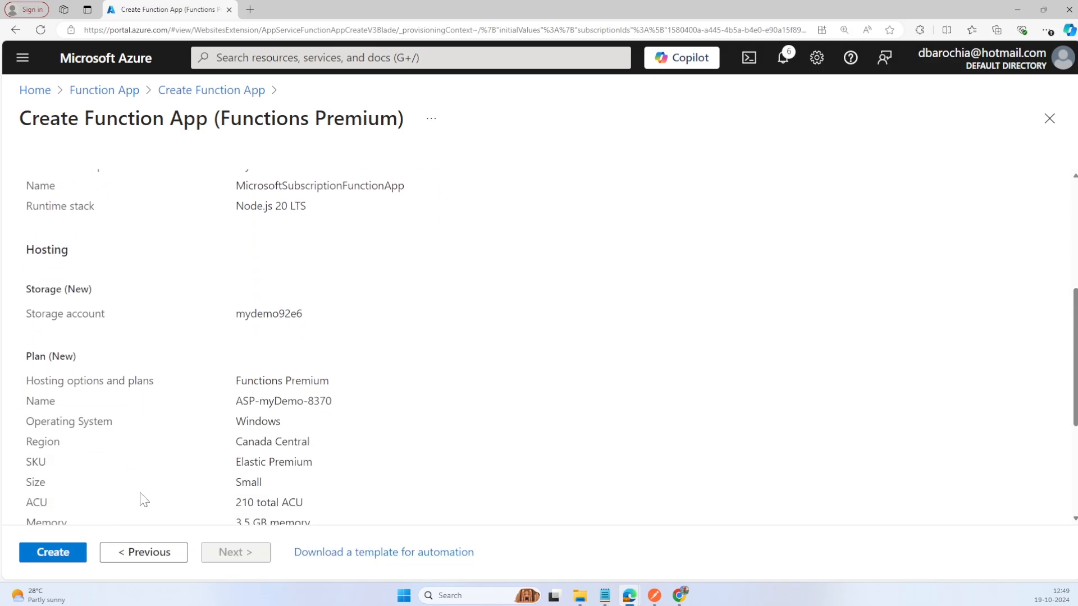
scroll(144, 500, "down", 1)
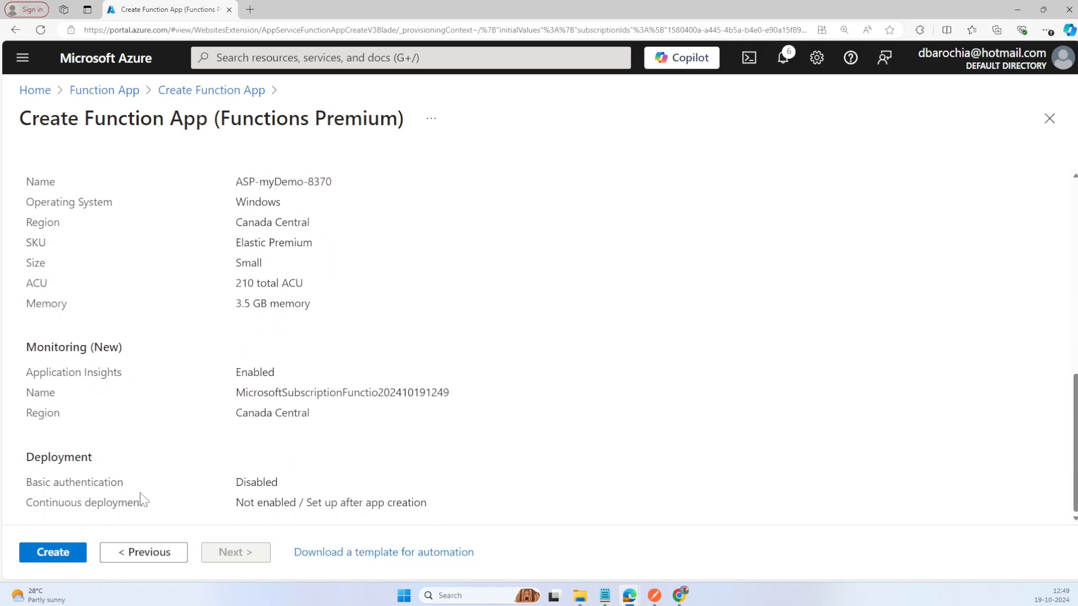
left_click(53, 554)
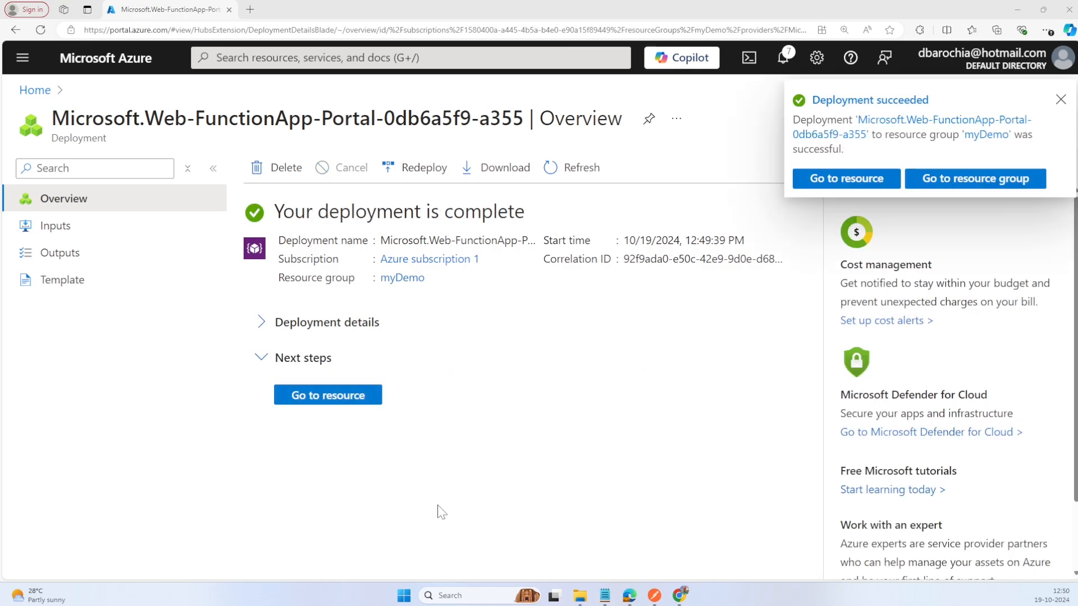
Step: Open the deployed function app and start a new function in the Azure portal from the HTTP trigger template
left_click(343, 395)
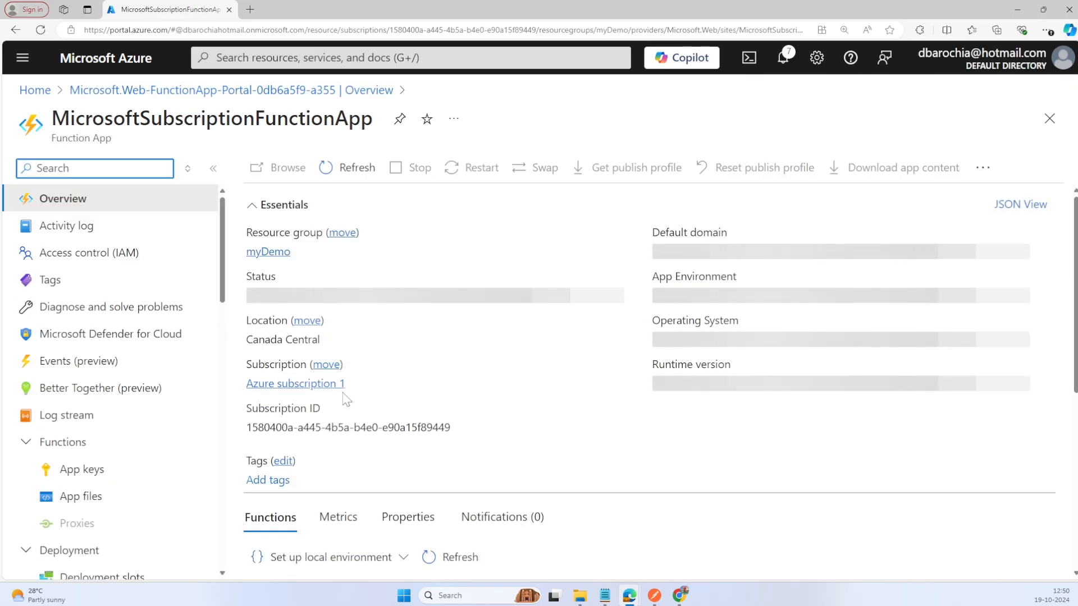
scroll(482, 349, "down", 3)
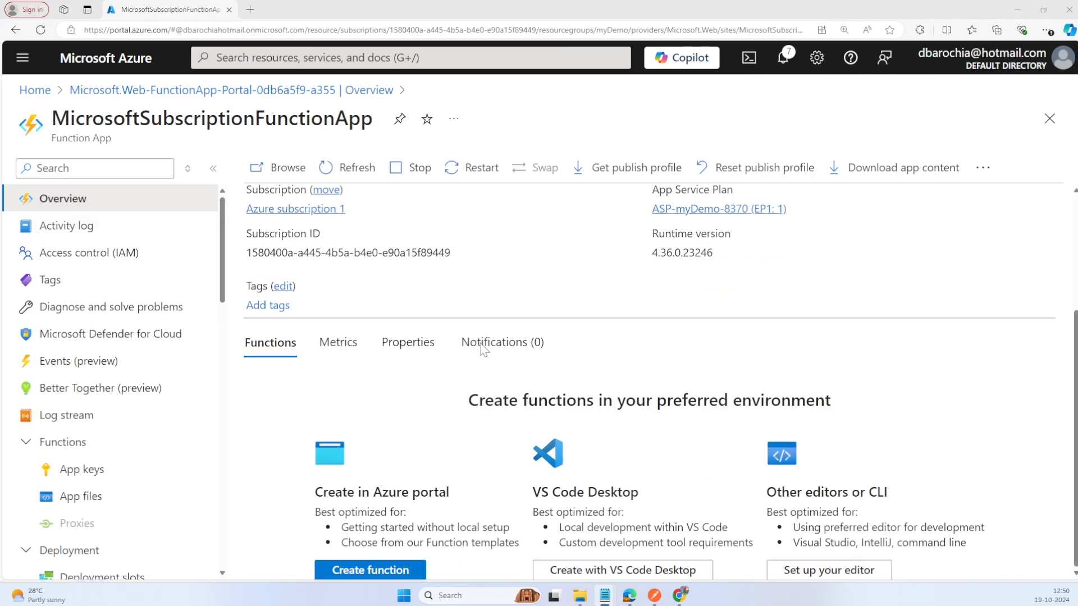
left_click(374, 571)
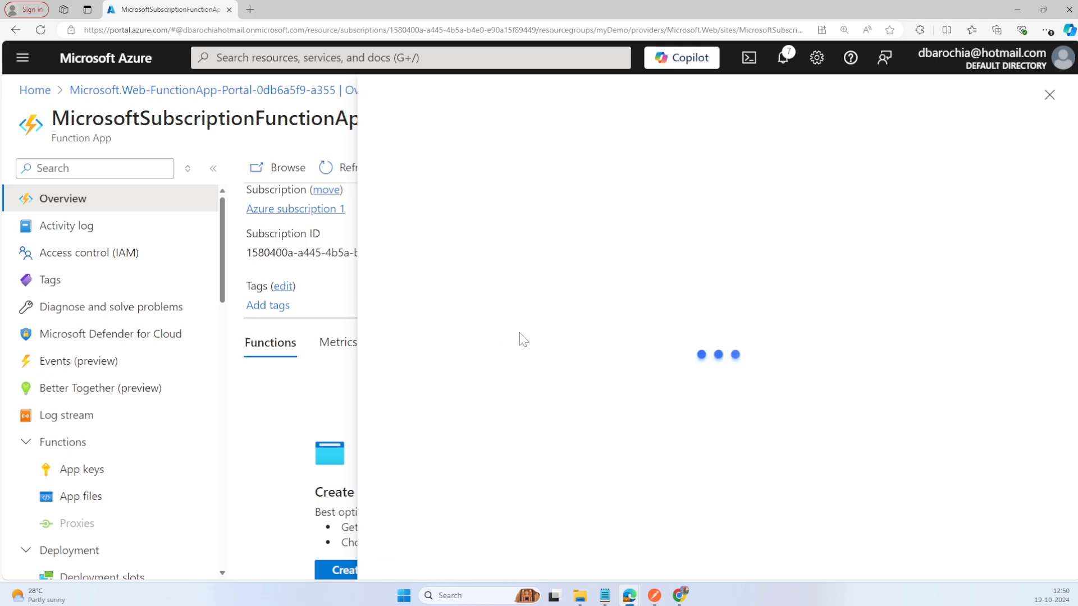
left_click(510, 310)
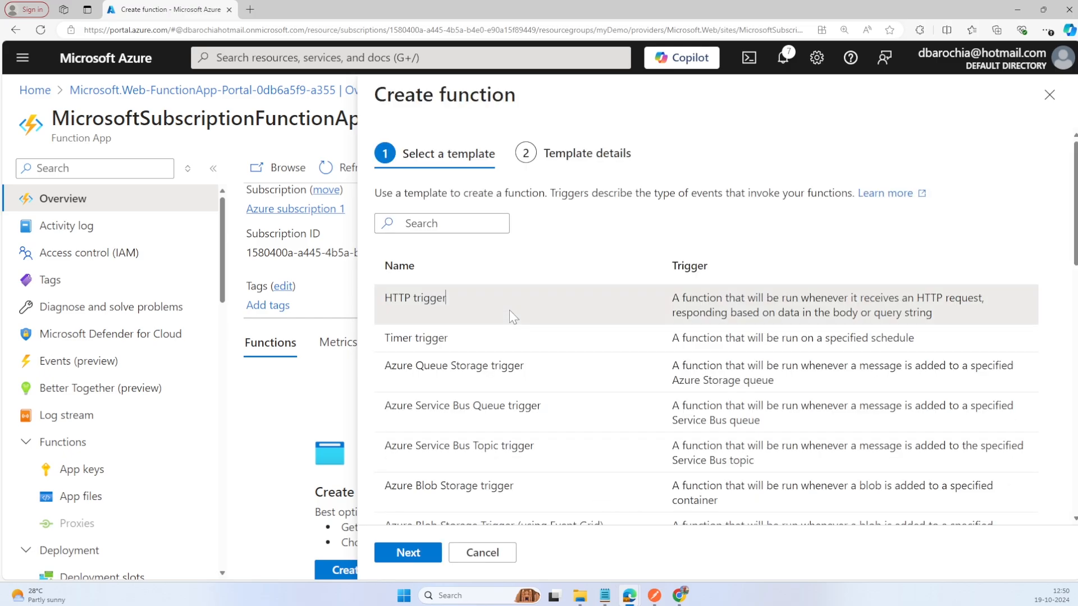
left_click(409, 553)
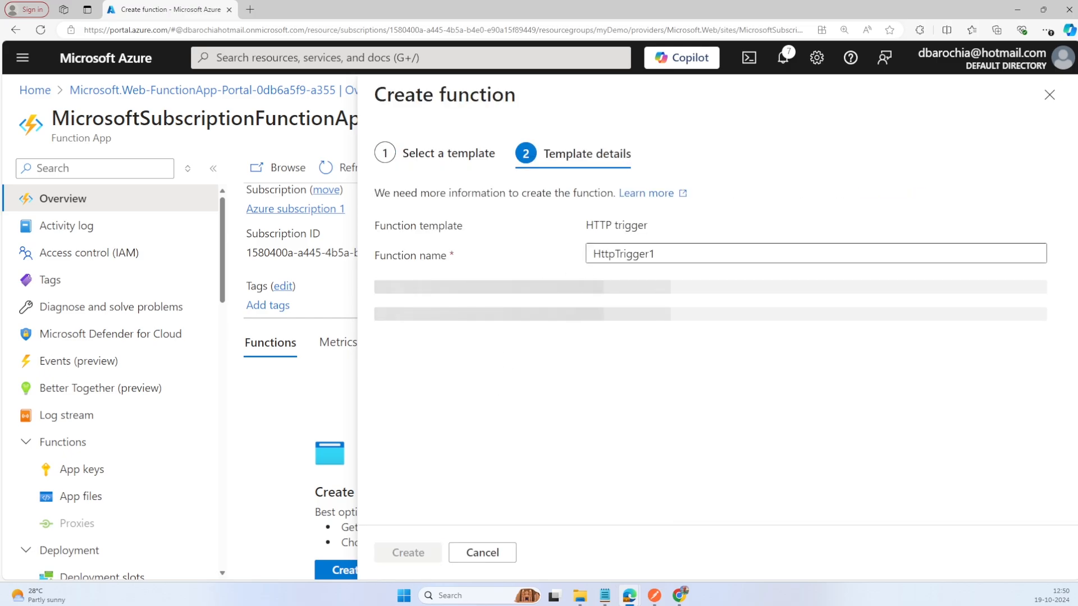
Step: Name the function GetUserSubscriptionFunction, set its authorization level to Anonymous, and create it
type("GetUserSubscriptionFunction")
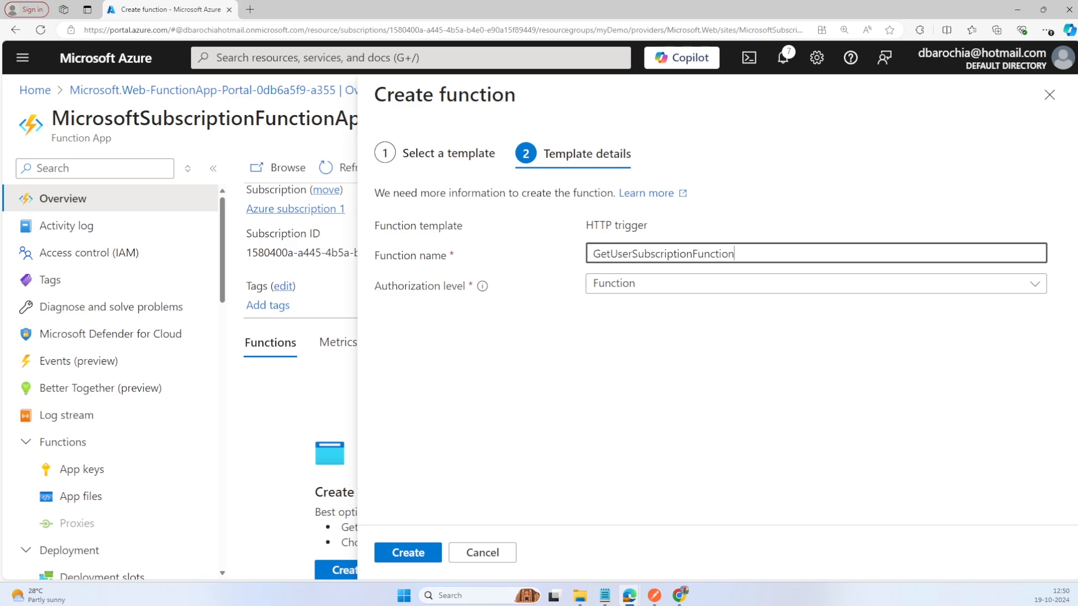
left_click(655, 289)
left_click(625, 339)
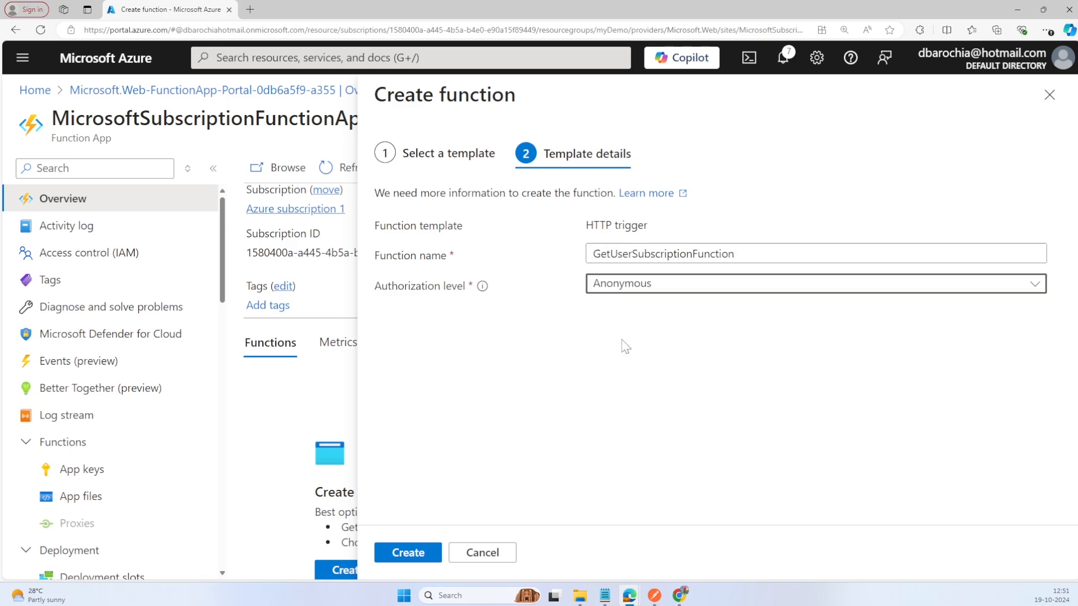
left_click(408, 553)
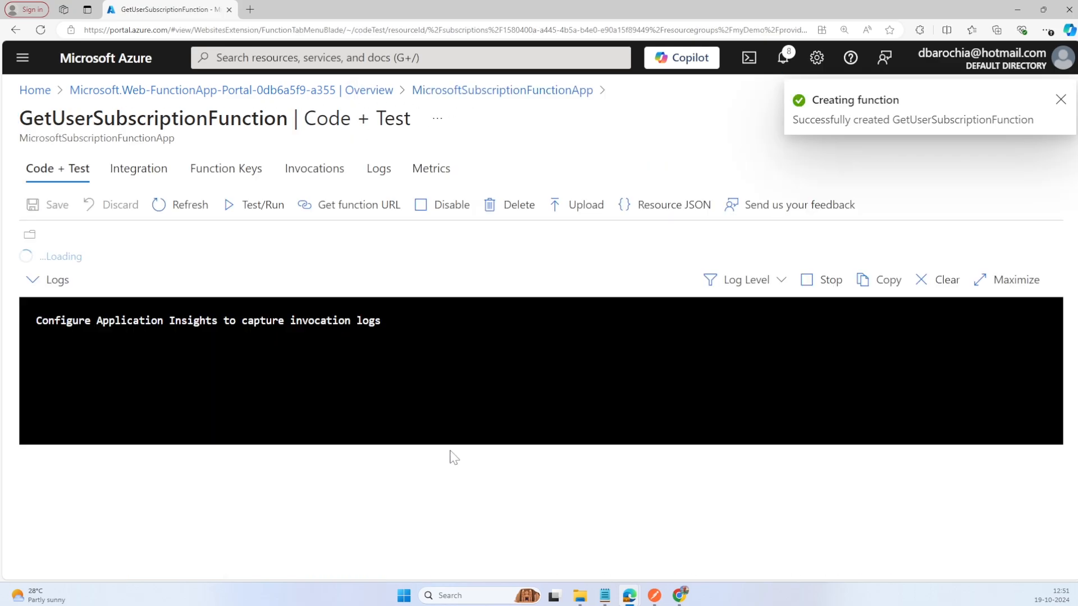
Step: Insert "GetUserSubscriptionFunction ==> " before "Hello" in the response message in index.js and save the file
left_click(146, 357)
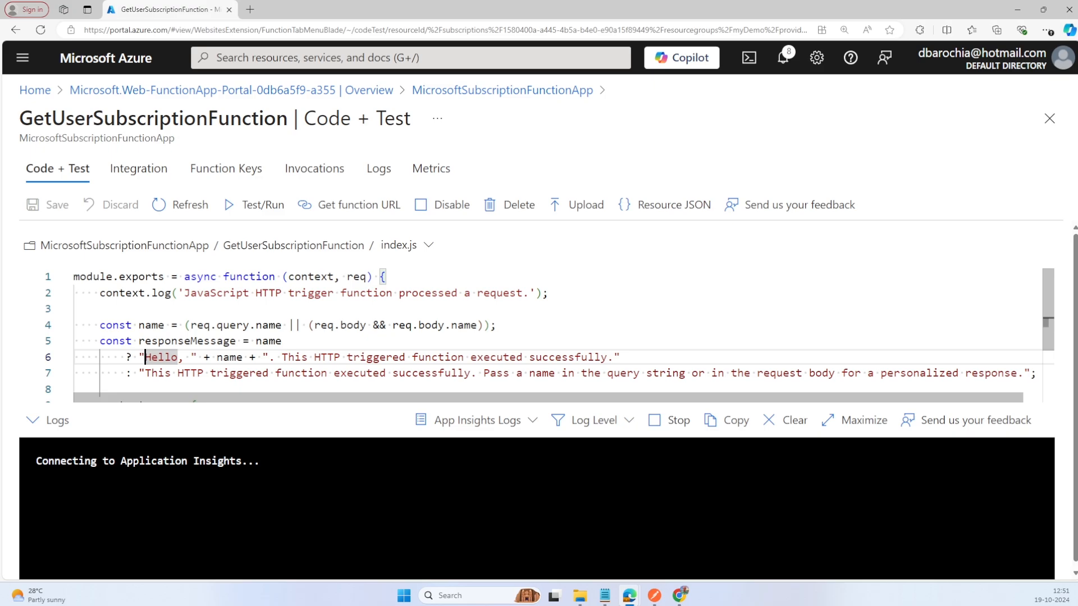
type("GetUserSubscriptionFunction")
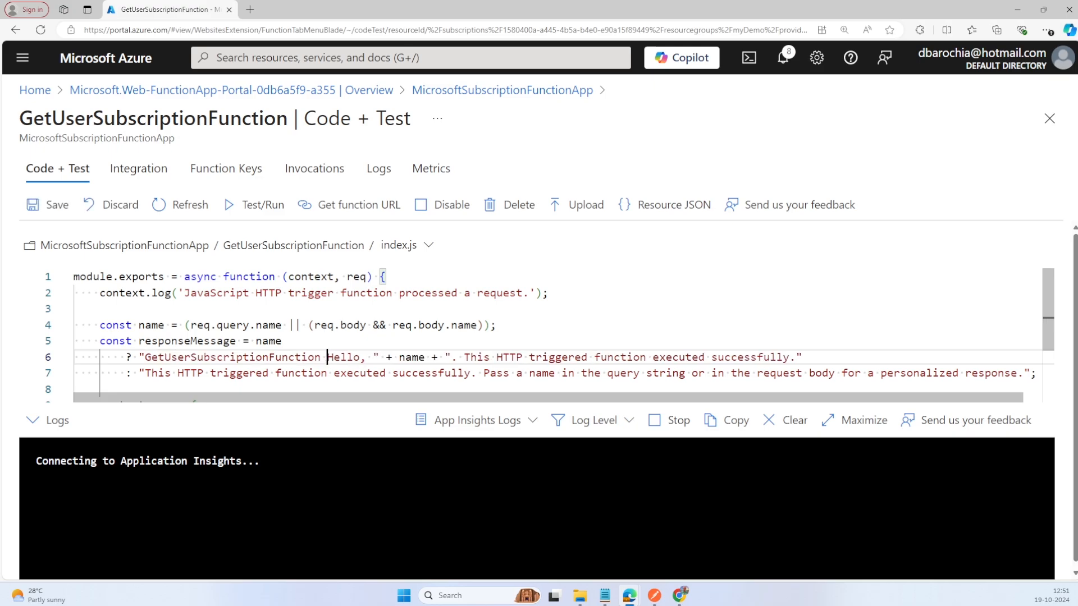
type("==>")
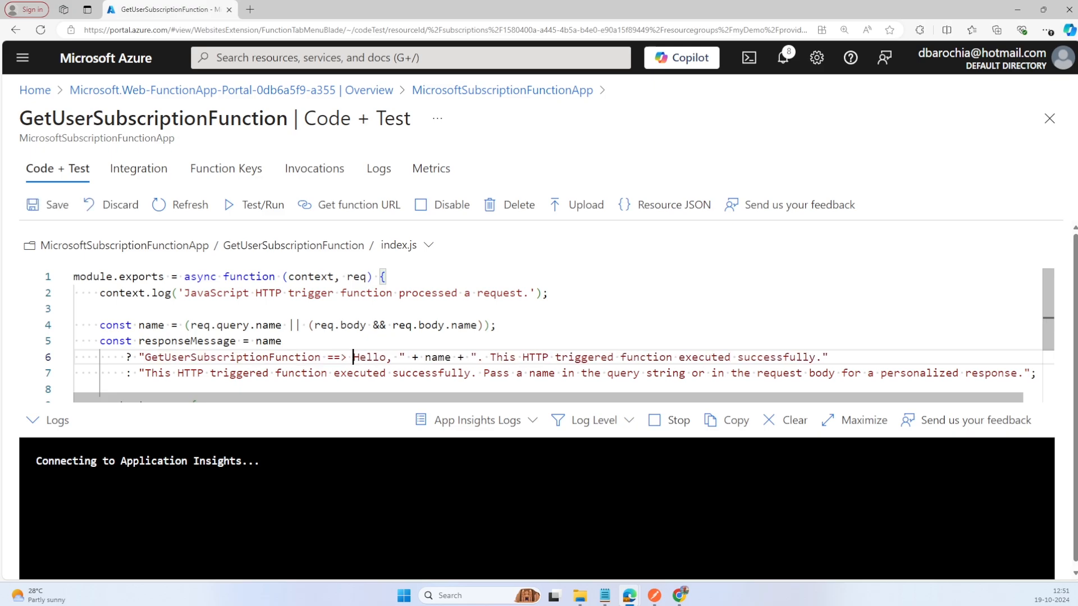
left_click(49, 205)
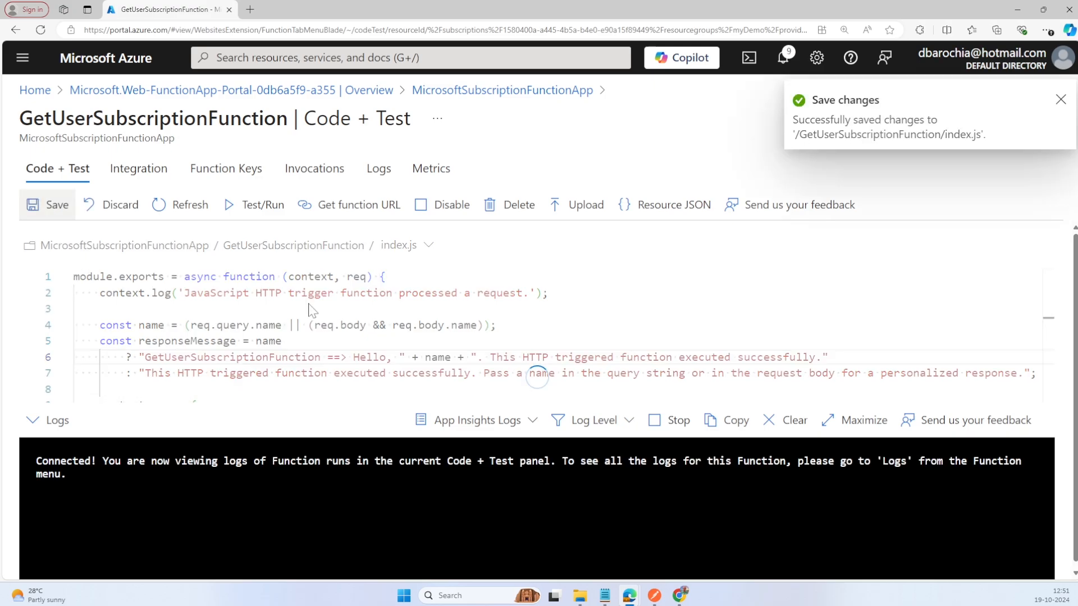
Step: Test-run GetUserSubscriptionFunction with the default input and return to the overview of MicrosoftSubscriptionFunctionApp
left_click(257, 205)
left_click(637, 553)
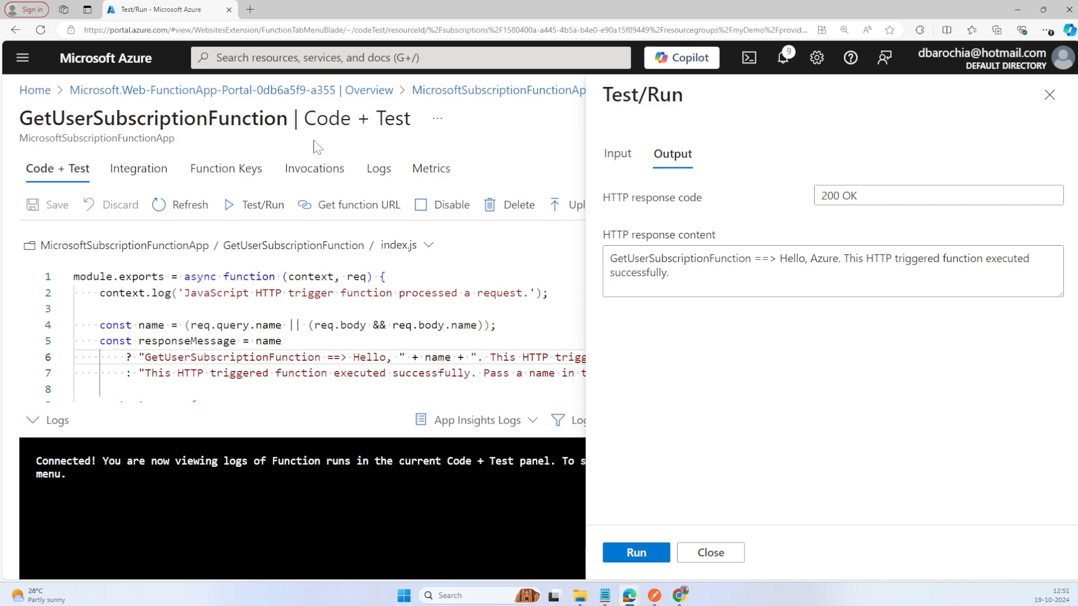
left_click(445, 96)
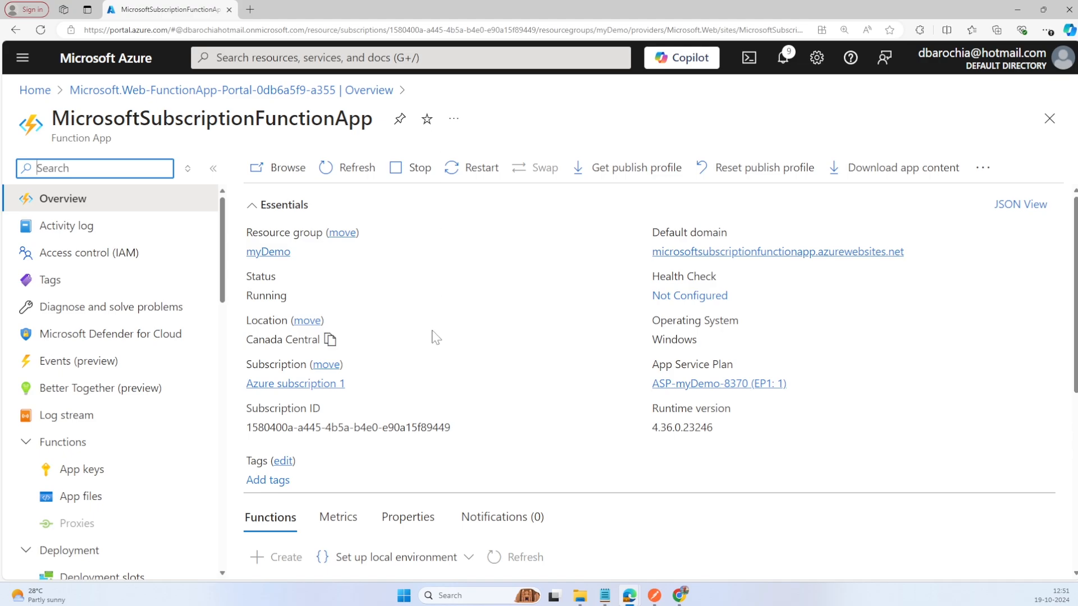
Step: Create a function named CheckSubscriptionStatusFunction from the HTTP trigger template with the authorization level set to Anonymous
scroll(435, 337, "down", 2)
left_click(278, 447)
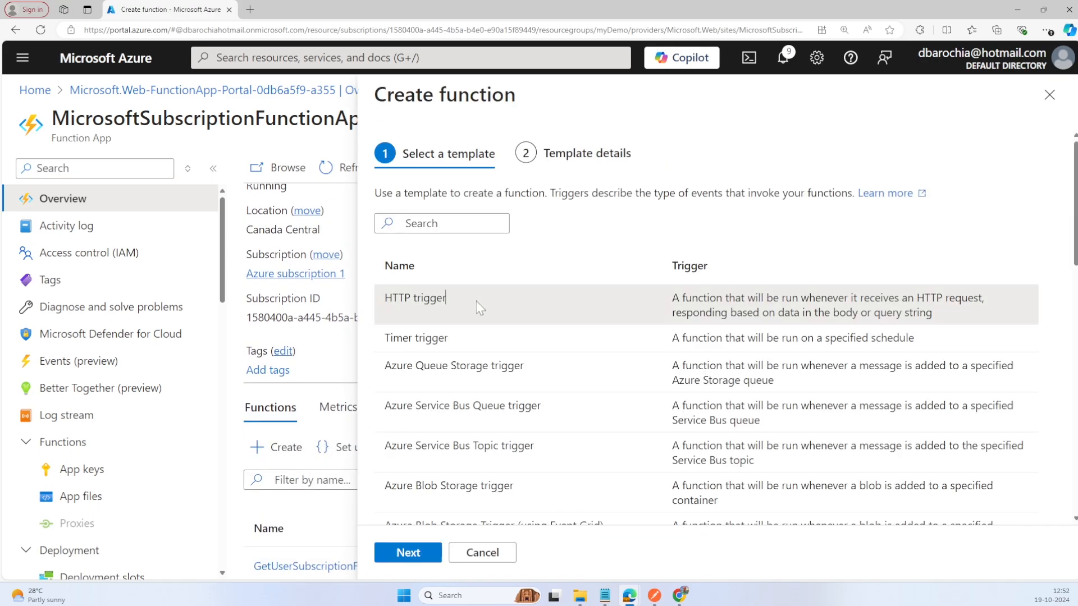
left_click(479, 307)
left_click(406, 554)
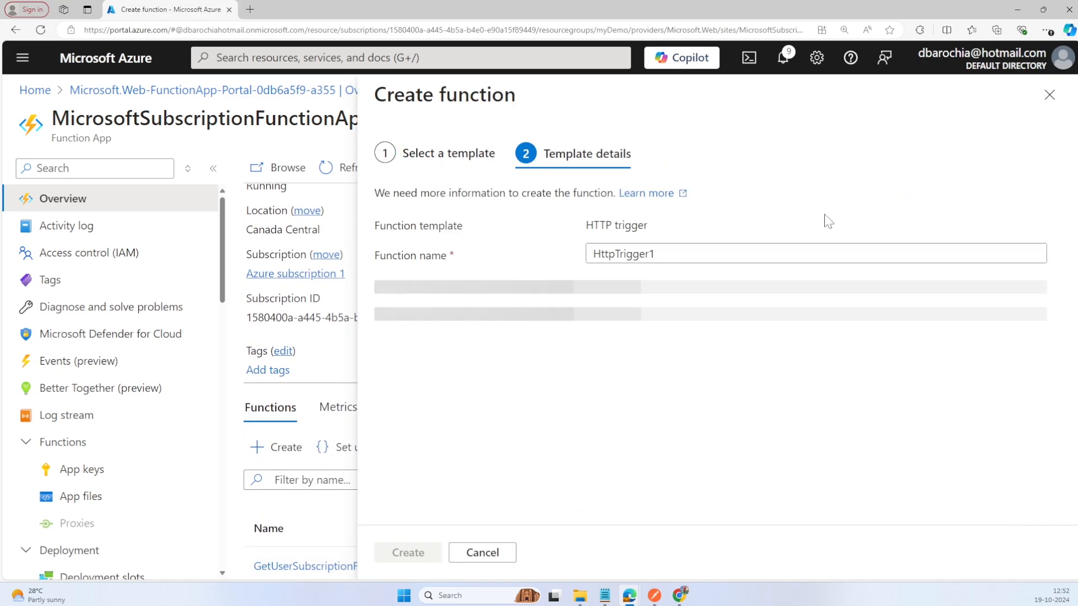
key("ctrl+a")
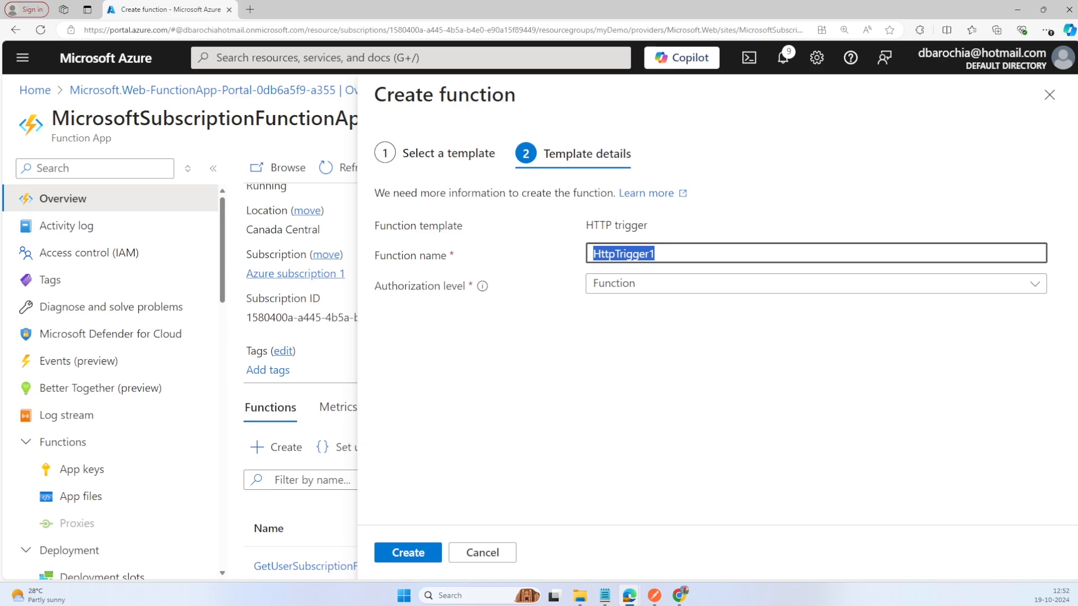
type("CheckSubscriptionStatusFunction")
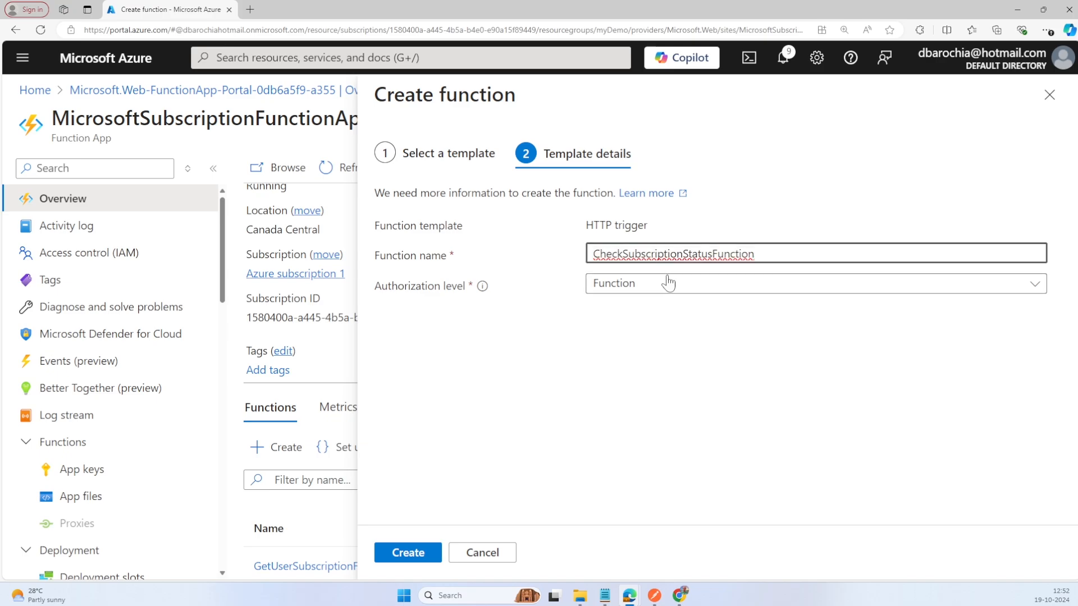
left_click(668, 283)
left_click(671, 340)
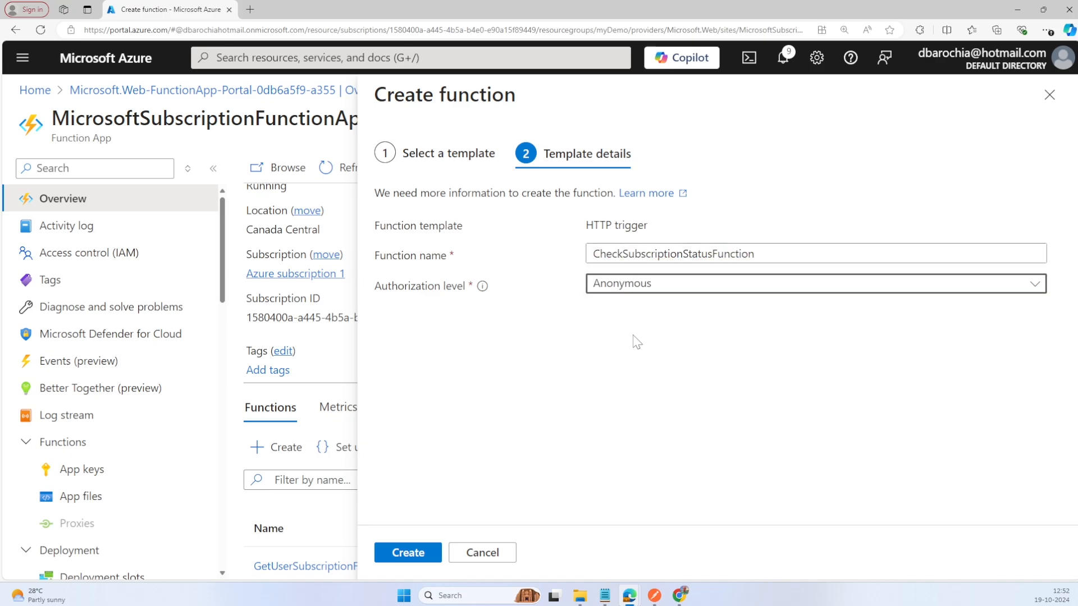
left_click(436, 549)
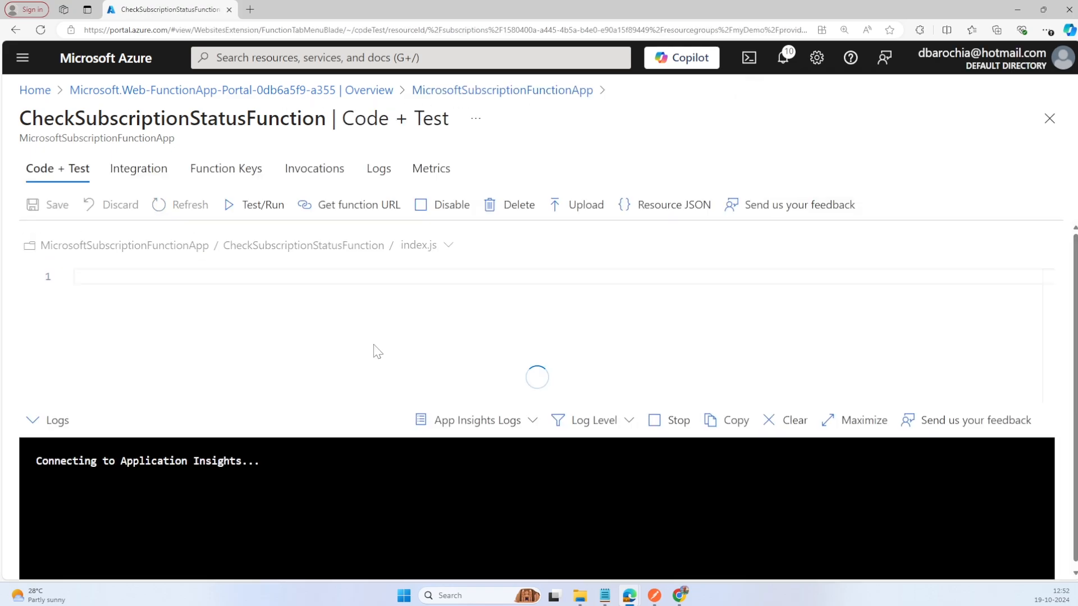
Step: Insert "CheckSubscriptionStatusFunction ==> " before "Hello" in the response message in index.js and save the file
left_click(145, 358)
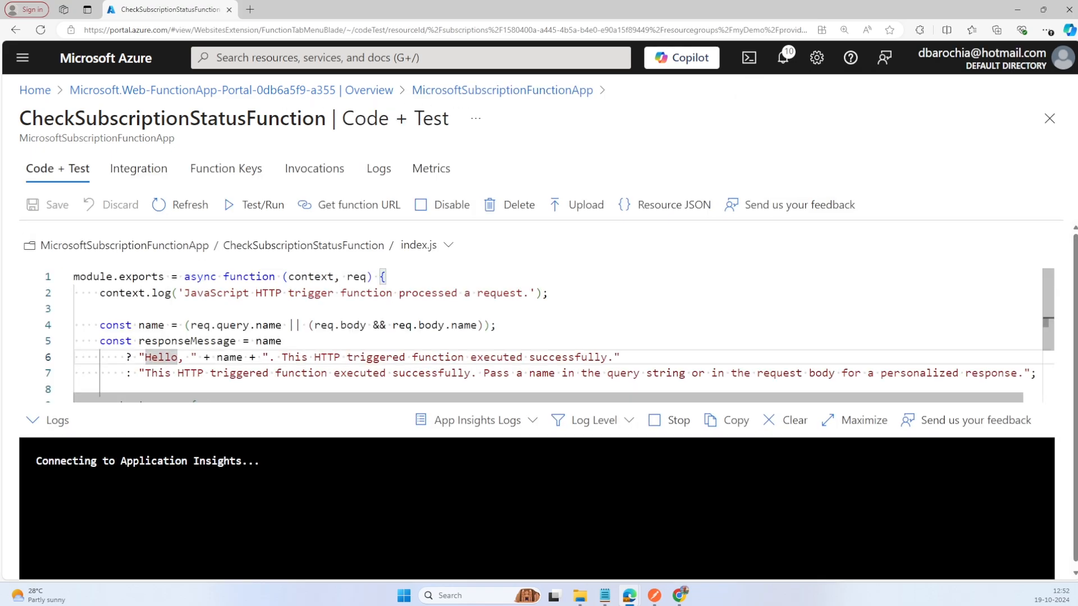
type("CheckSubscriptionStatusFunction")
type("==>")
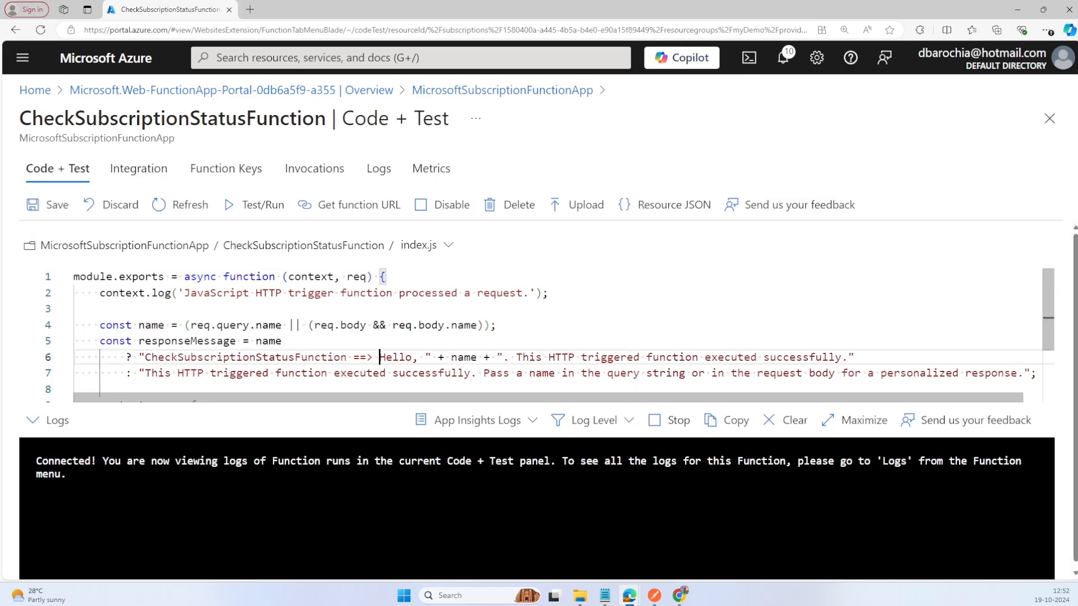
left_click(48, 204)
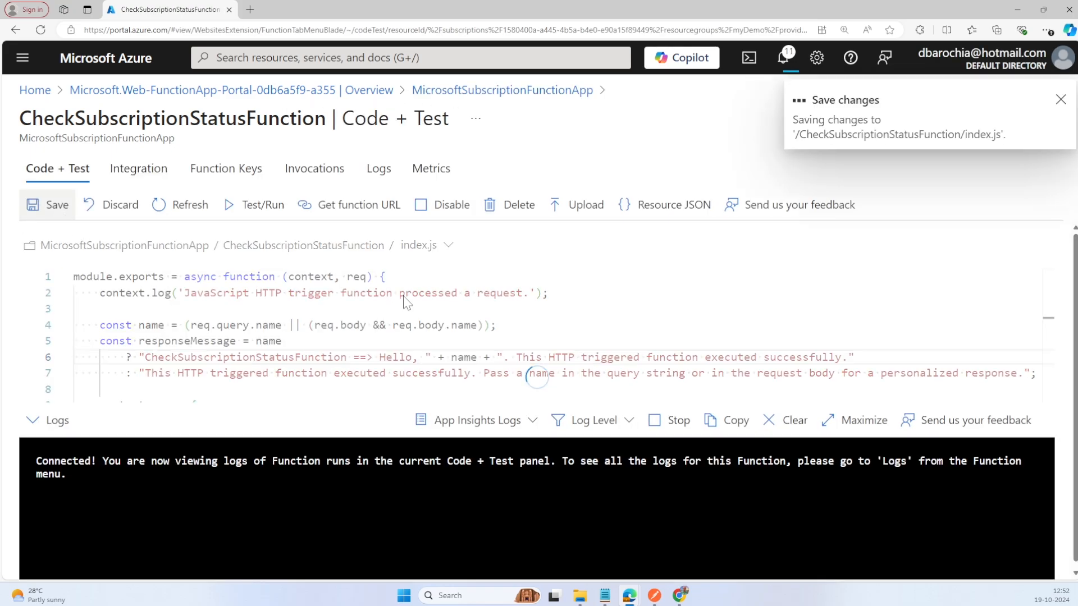
Step: Test-run CheckSubscriptionStatusFunction with the default input and return to the overview of MicrosoftSubscriptionFunctionApp
left_click(253, 211)
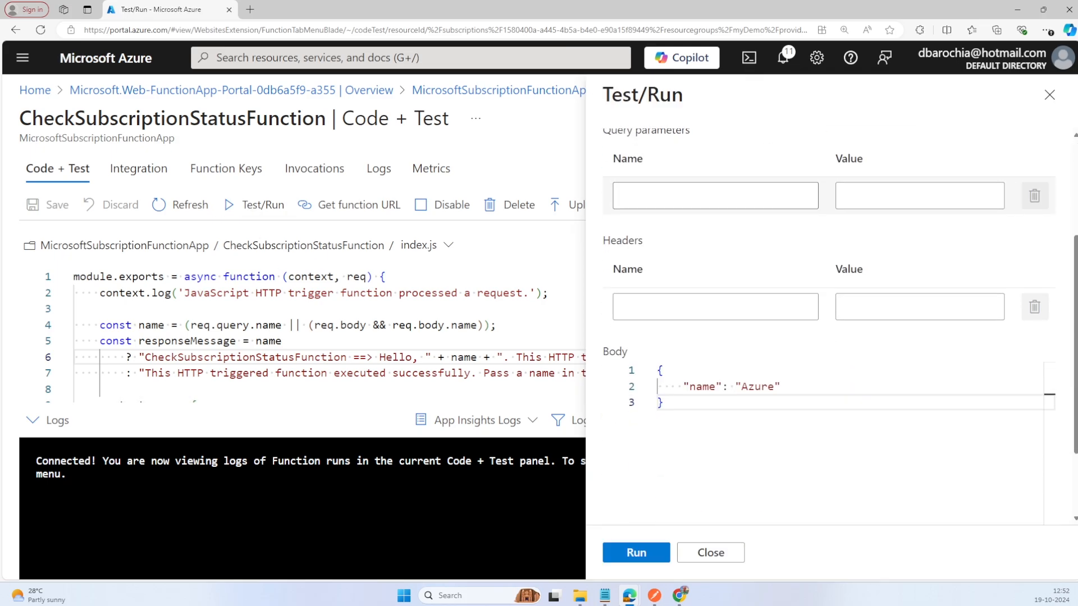
left_click(644, 555)
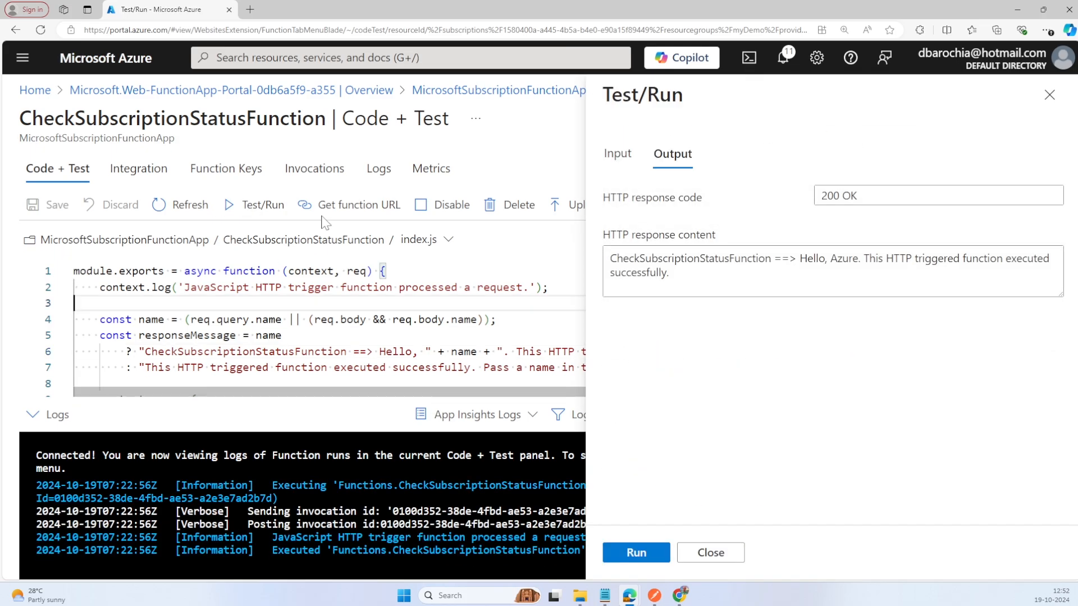
left_click(441, 91)
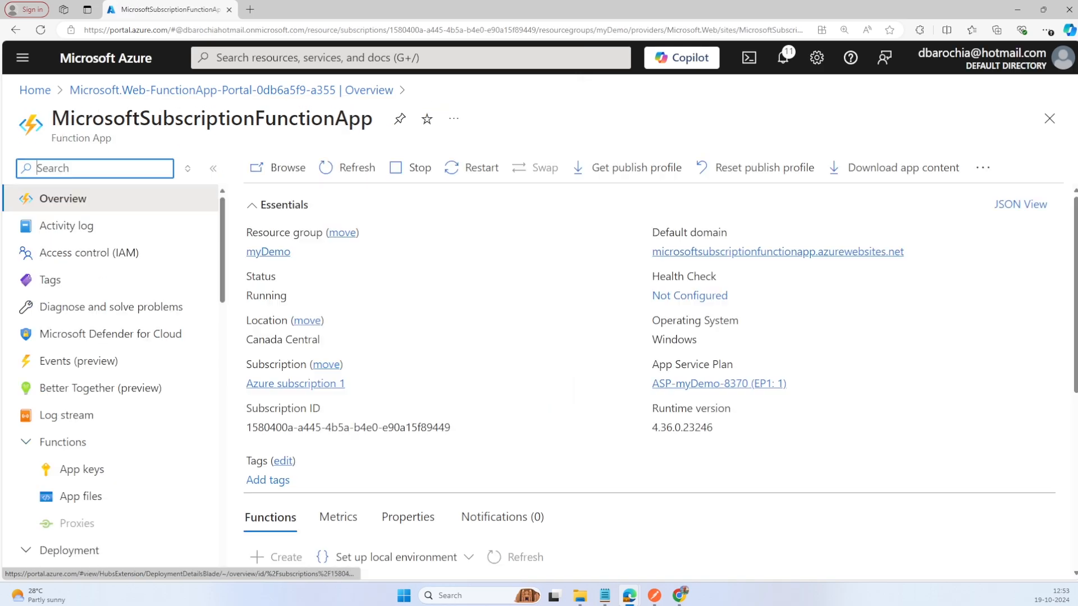
Step: Create a function named RenewSubscriptionFunction from the HTTP trigger template with the authorization level set to Anonymous
scroll(532, 397, "down", 3)
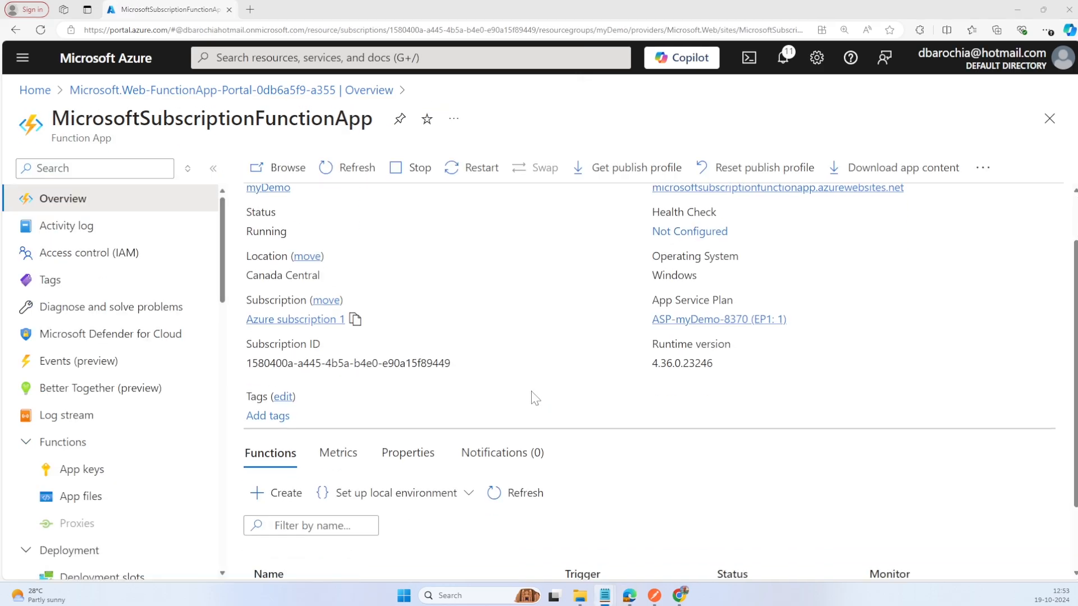
left_click(287, 406)
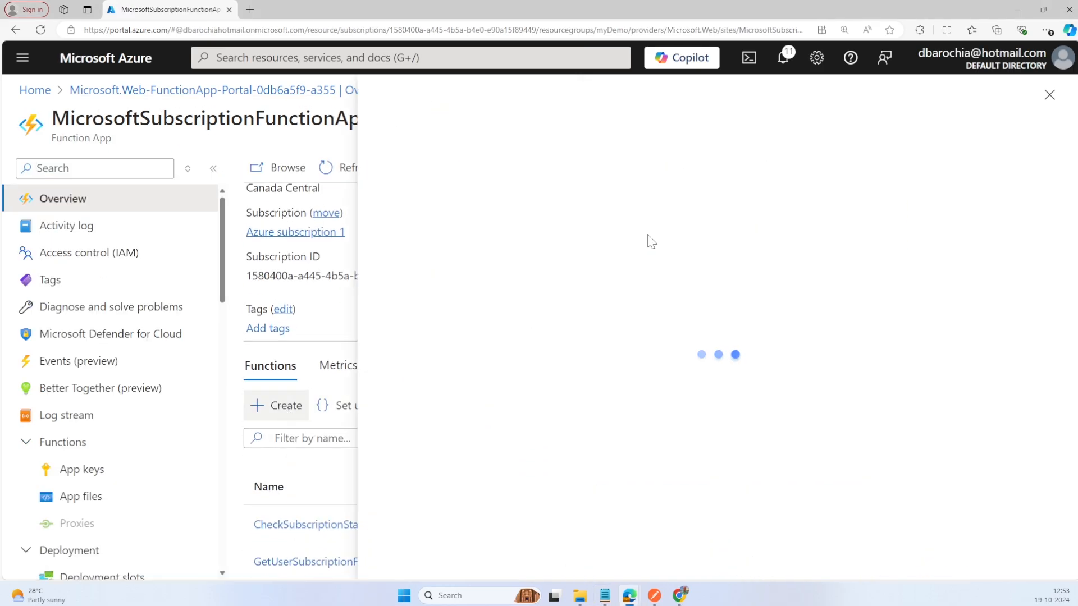
left_click(537, 316)
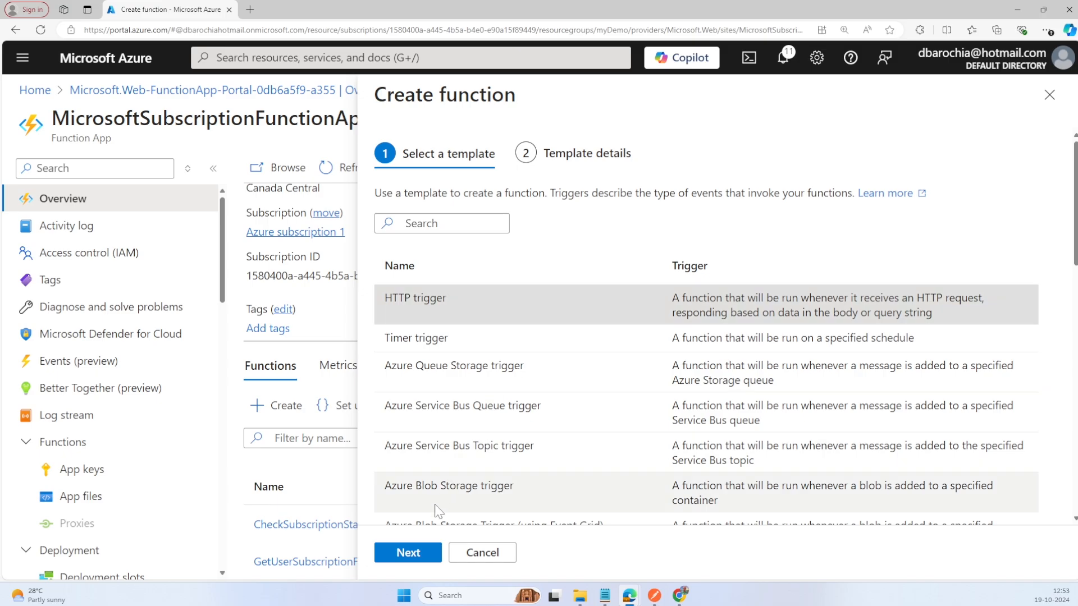
left_click(408, 552)
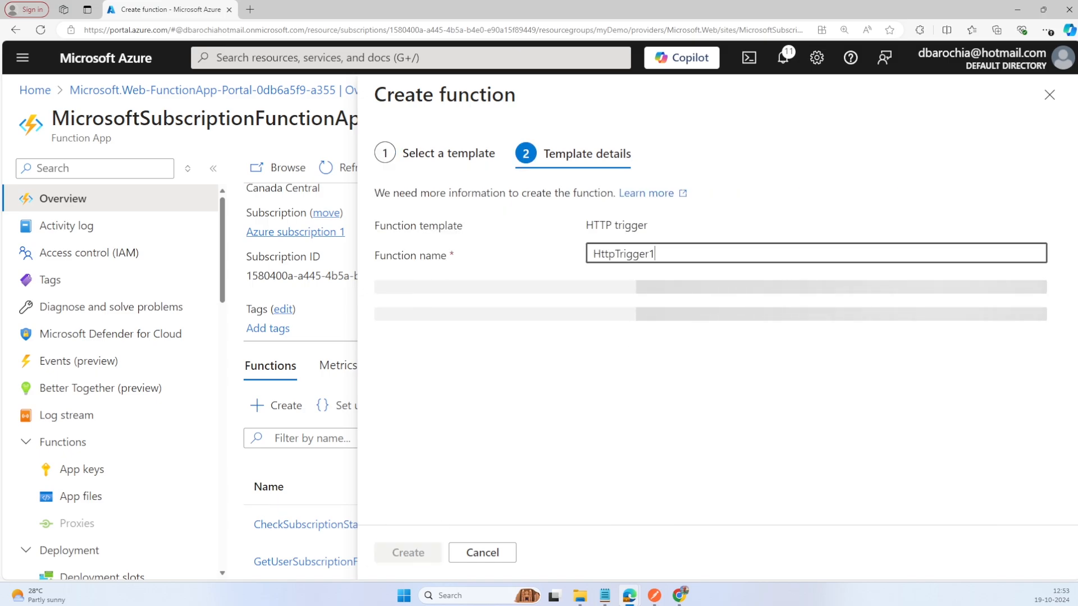
type("RenewSubscriptionFunction")
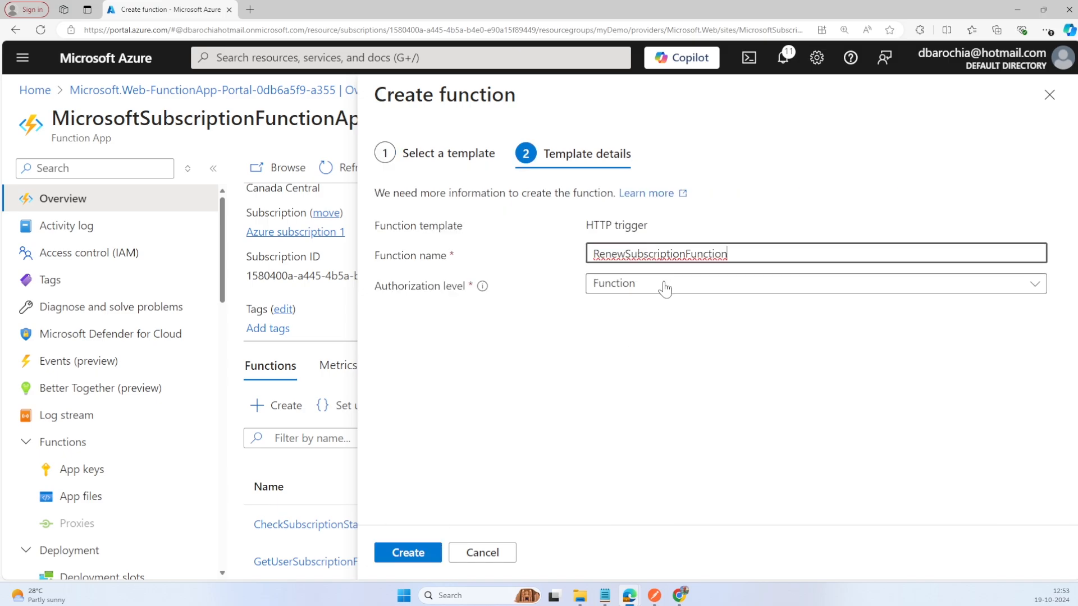
key("Tab")
left_click(665, 288)
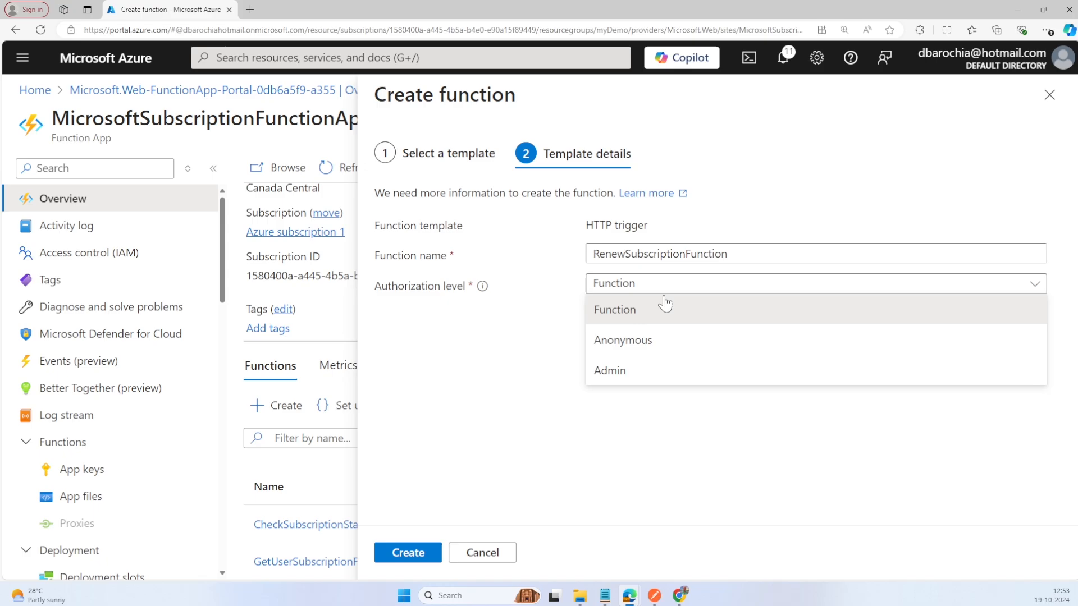
left_click(647, 341)
left_click(422, 552)
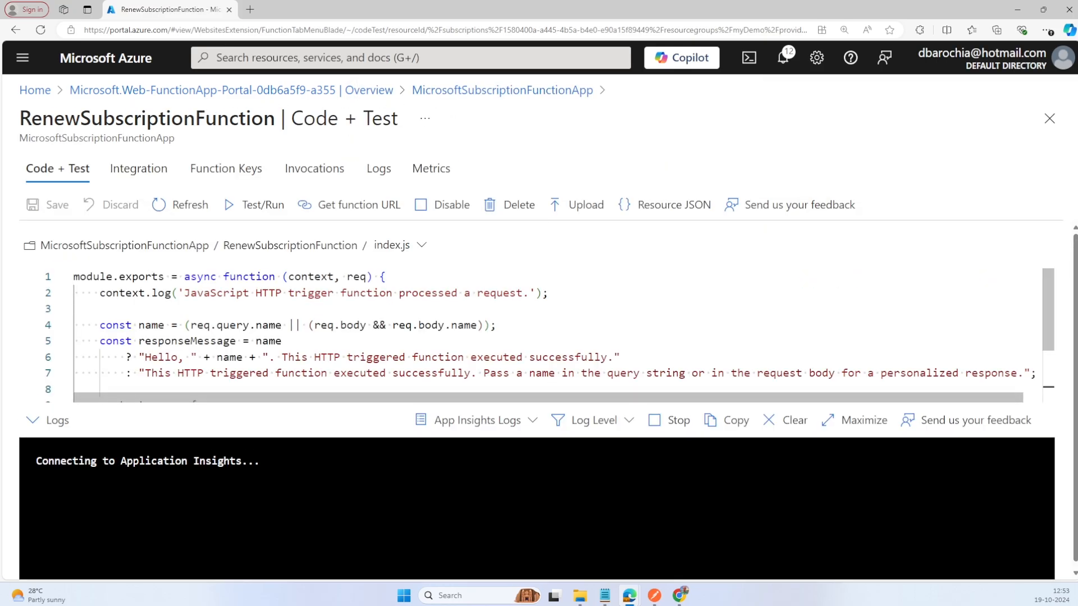
Step: Insert "RenewSubscriptionFunction ==> " before "Hello" in the response message in index.js and save the file
left_click(150, 357)
type("RenewSubscriptionFunction")
type("==>")
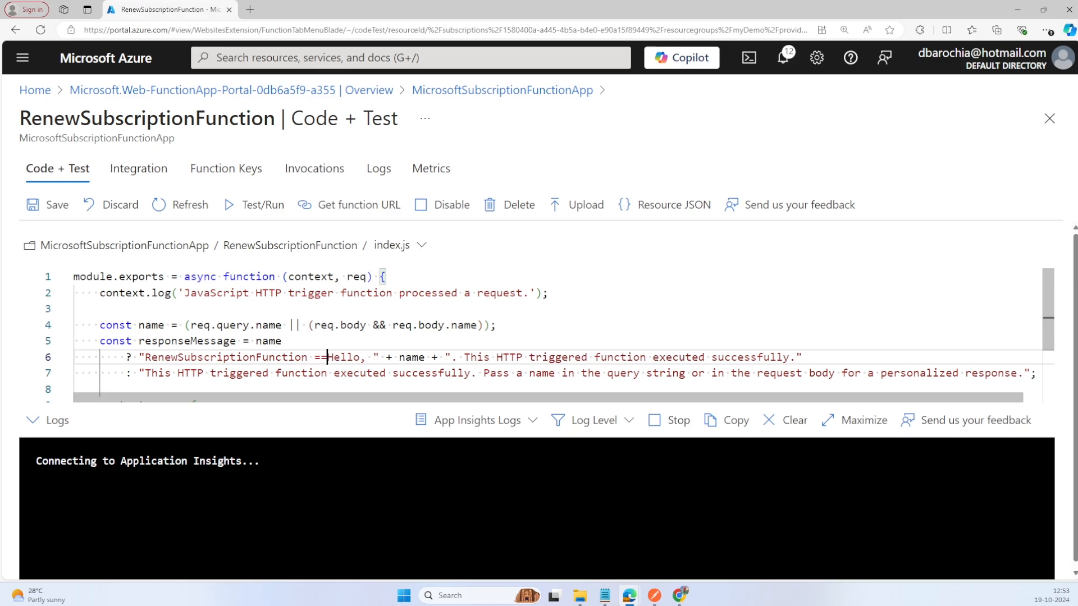
left_click(34, 207)
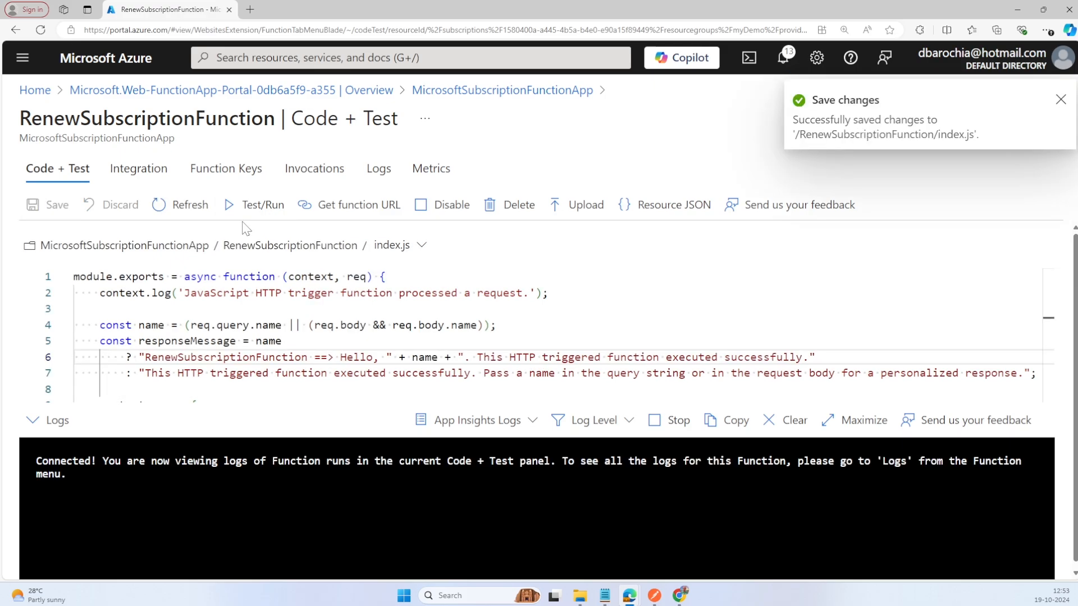
Step: Test-run RenewSubscriptionFunction with the default input and return to the overview of MicrosoftSubscriptionFunctionApp
left_click(268, 209)
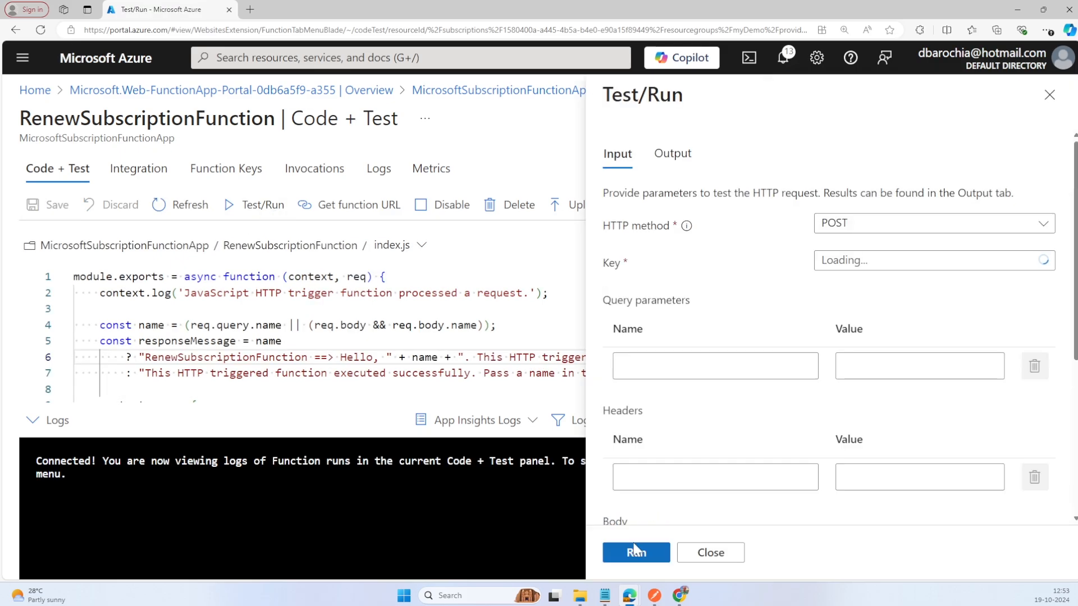
left_click(635, 553)
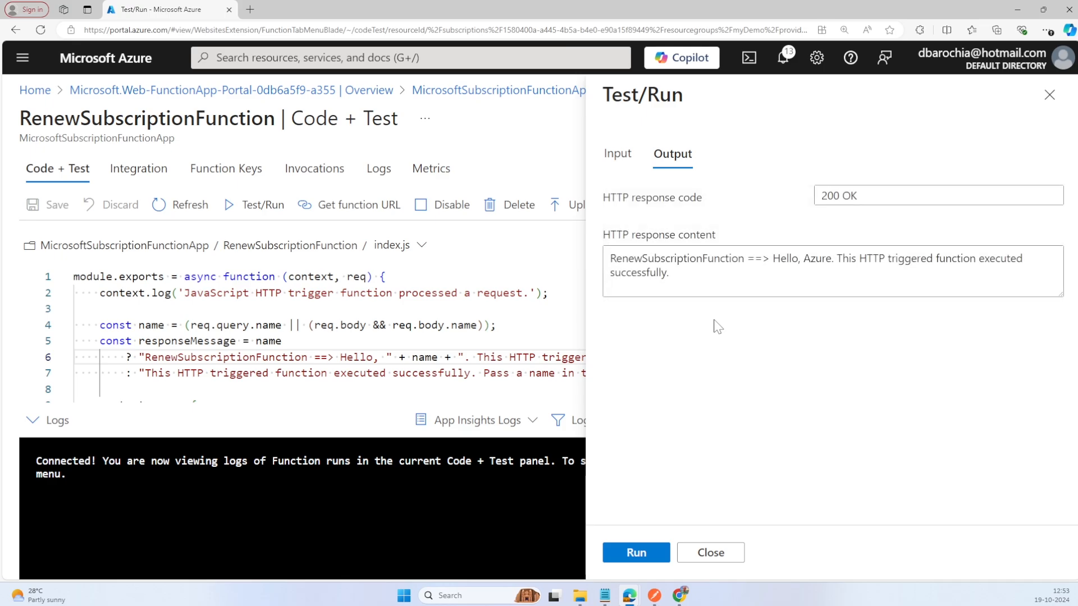
left_click(503, 293)
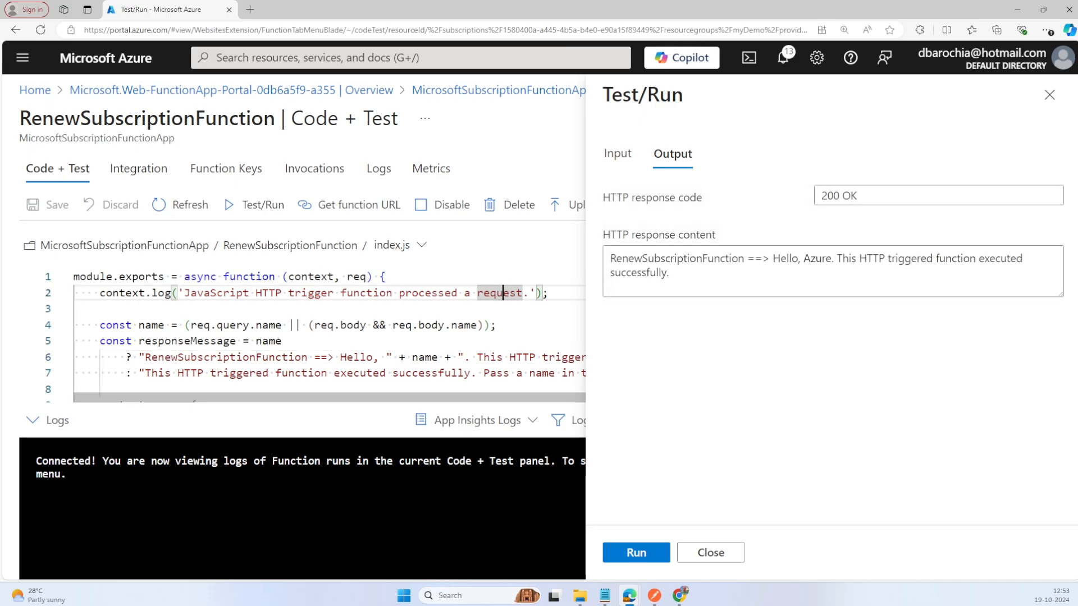
left_click(437, 92)
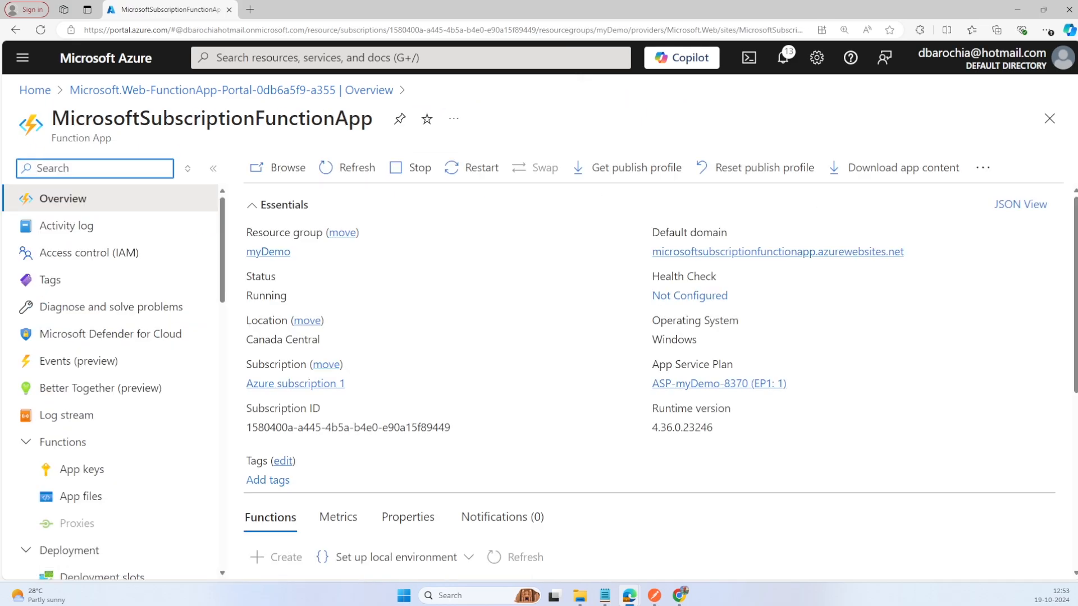
Step: Open the authentication settings of MicrosoftSubscriptionFunctionApp and start adding an identity provider
key("alt+Tab")
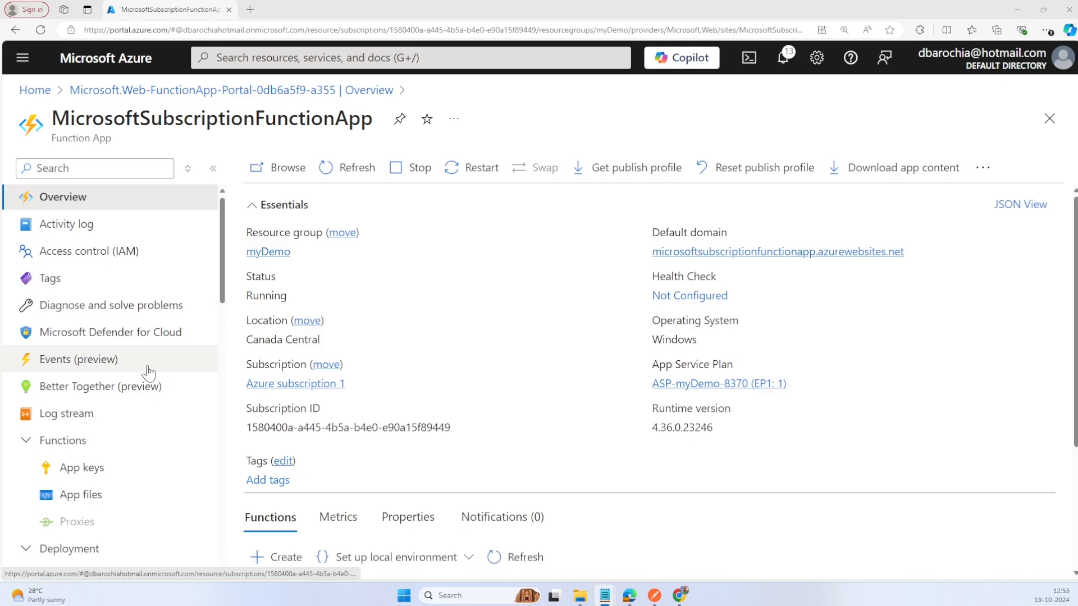
scroll(149, 373, "down", 2)
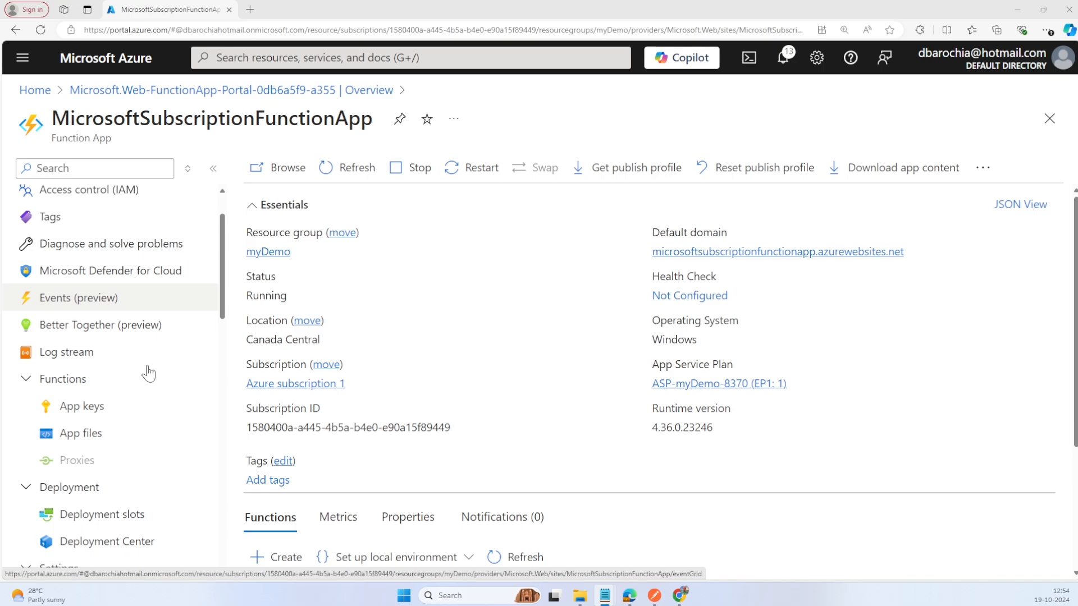
scroll(149, 372, "down", 5)
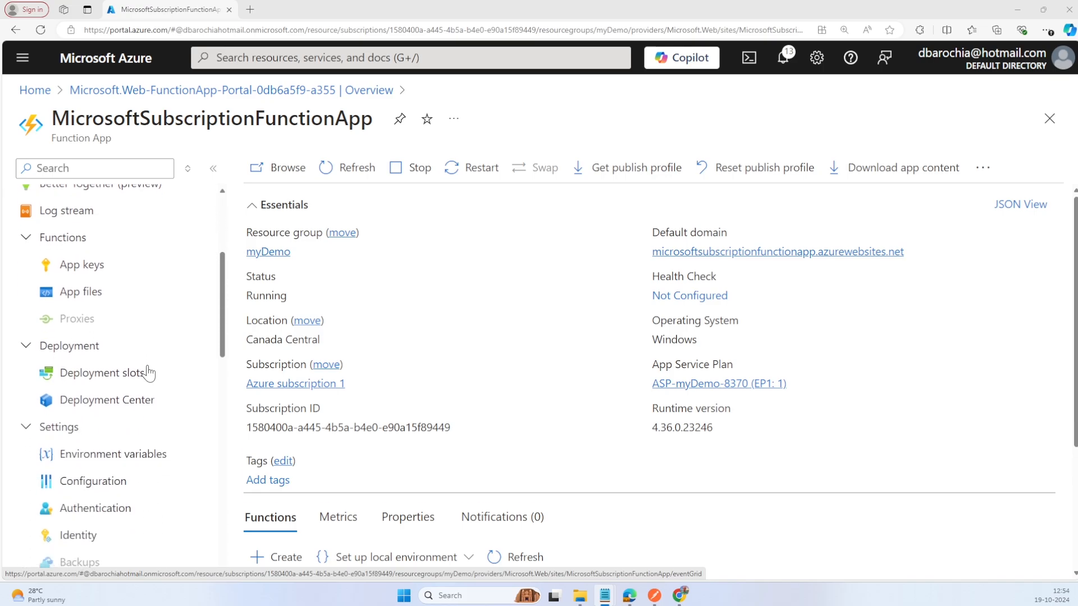
scroll(148, 373, "down", 2)
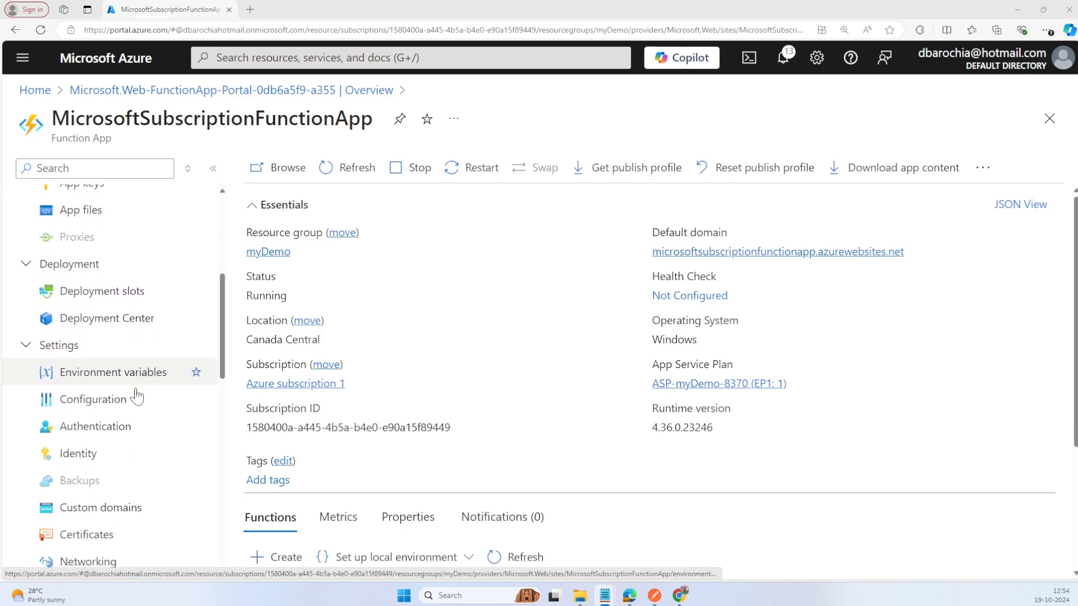
left_click(107, 441)
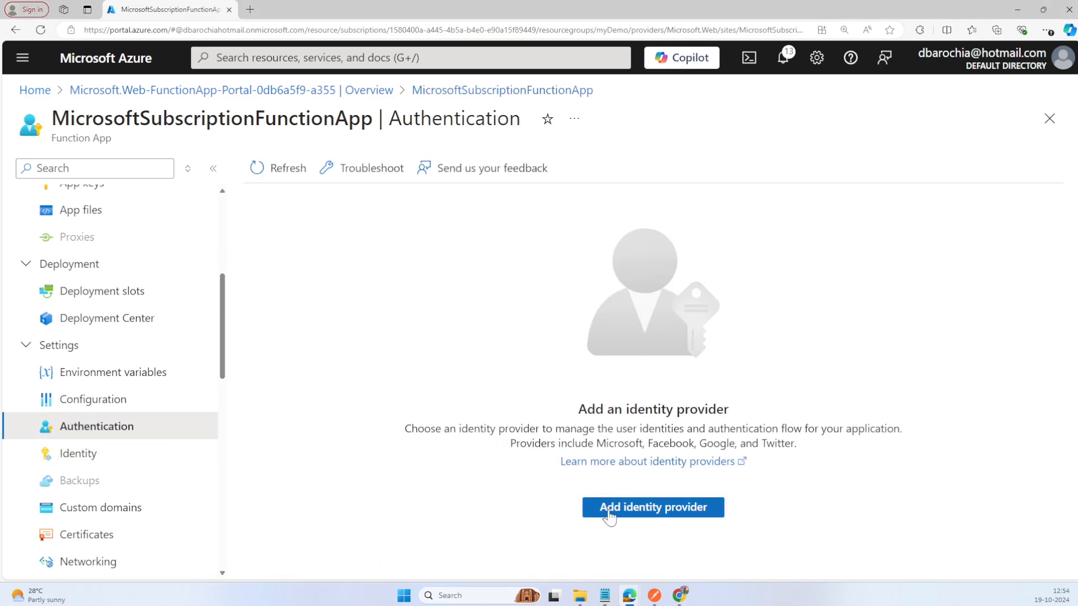
left_click(617, 512)
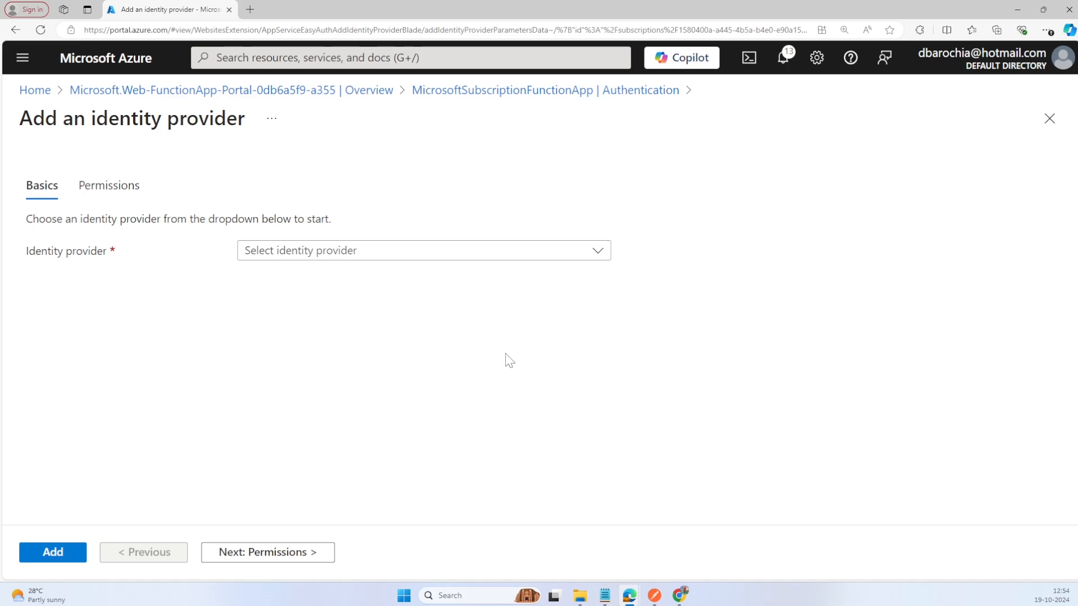
Step: Reload the page for adding an identity provider and select Microsoft as the provider
left_click(563, 253)
left_click(555, 251)
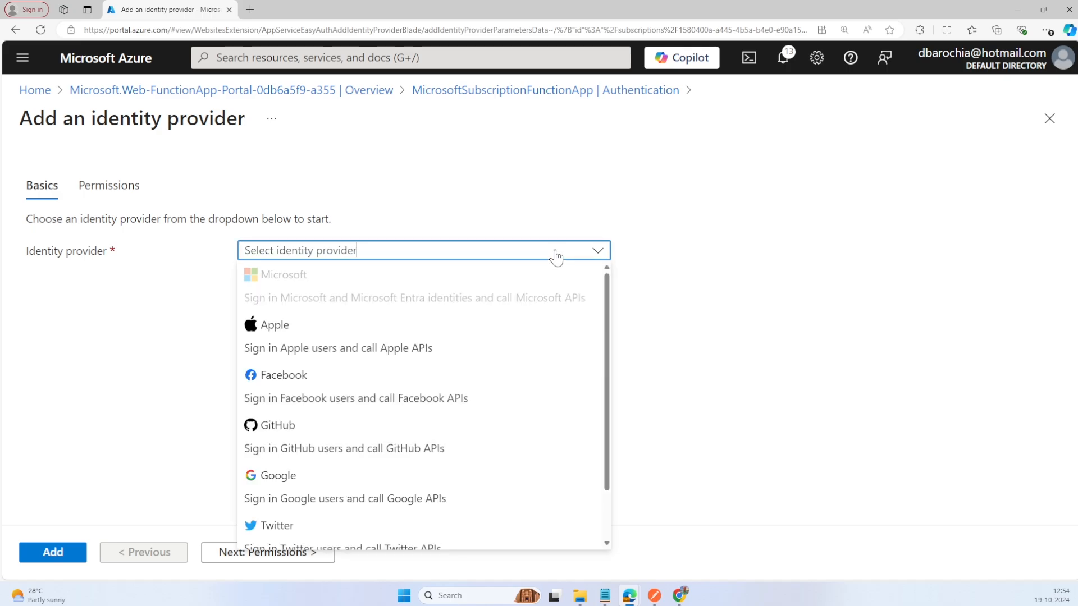
left_click(682, 284)
key("F5")
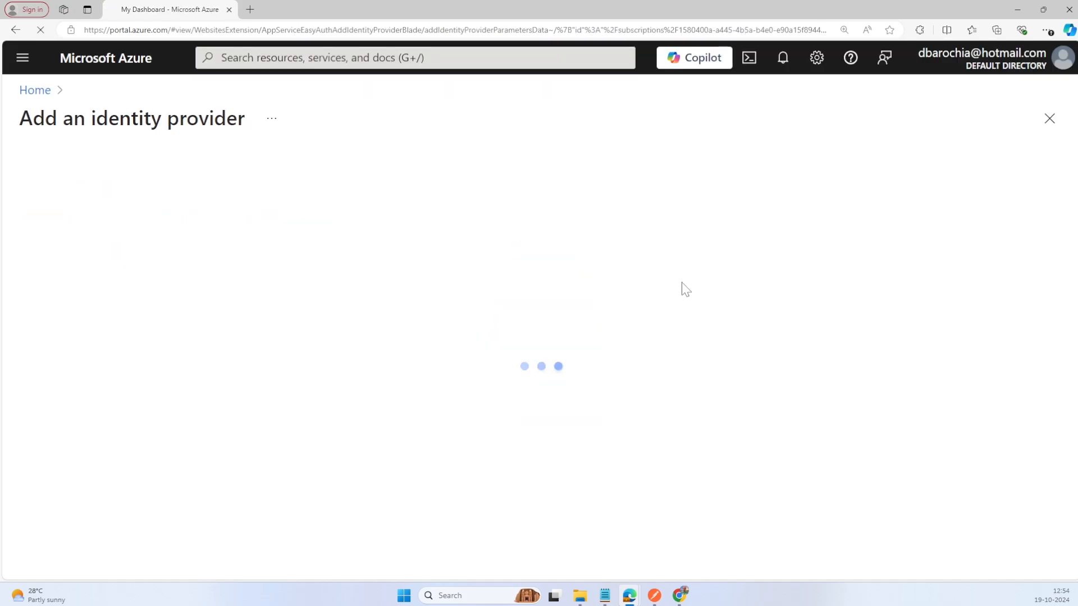
left_click(430, 252)
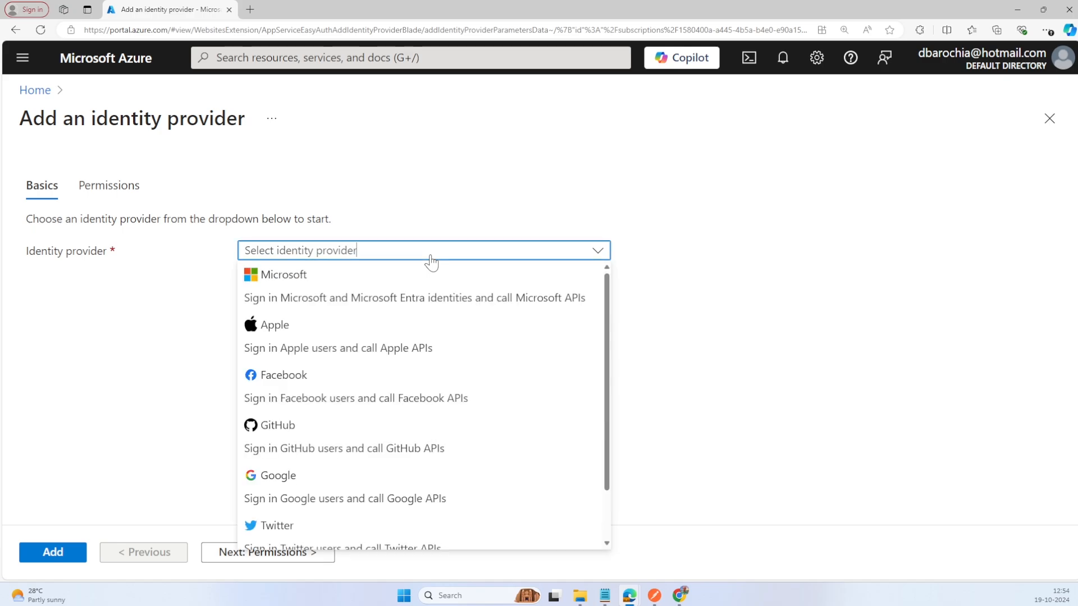
left_click(387, 282)
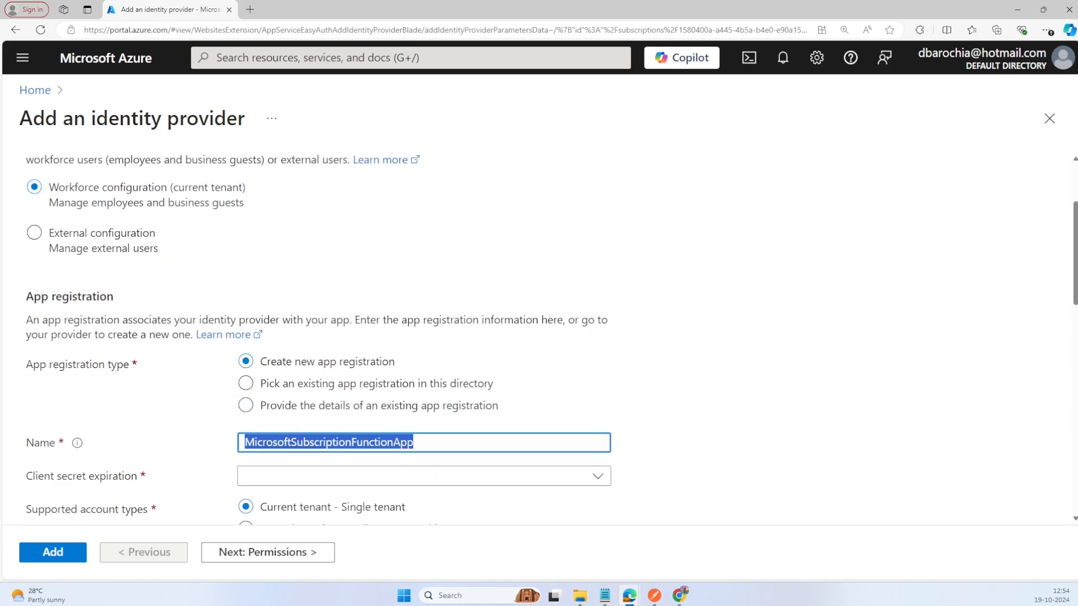
Step: Name the new app registration MicrosoftProviderApp and set its client secret expiration to the recommended 180 days
type("MicrosoftProviderApp")
left_click(694, 461)
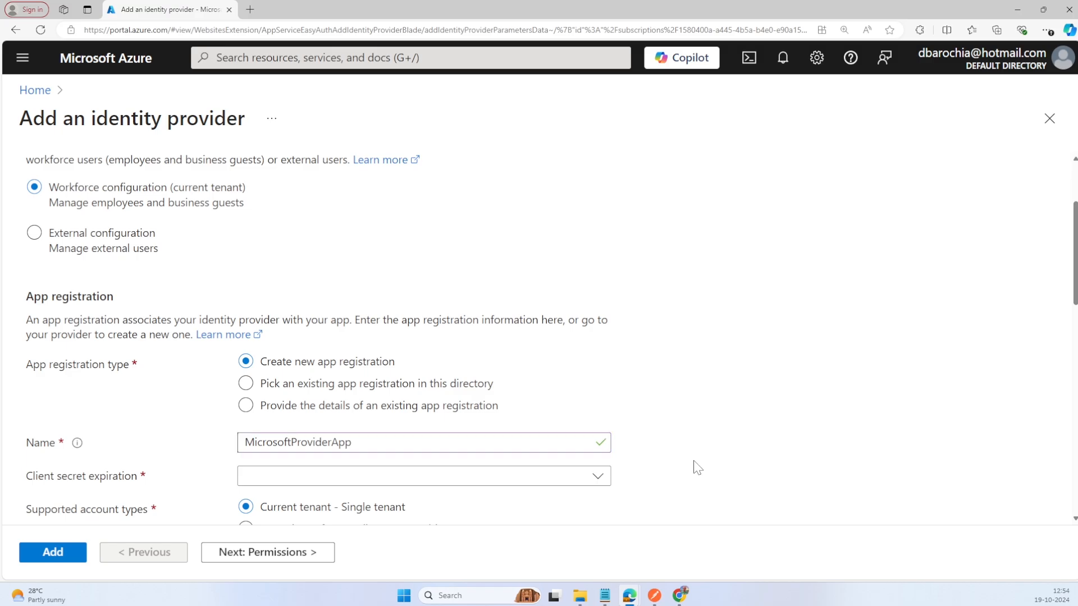
scroll(696, 465, "down", 1)
scroll(697, 467, "down", 3)
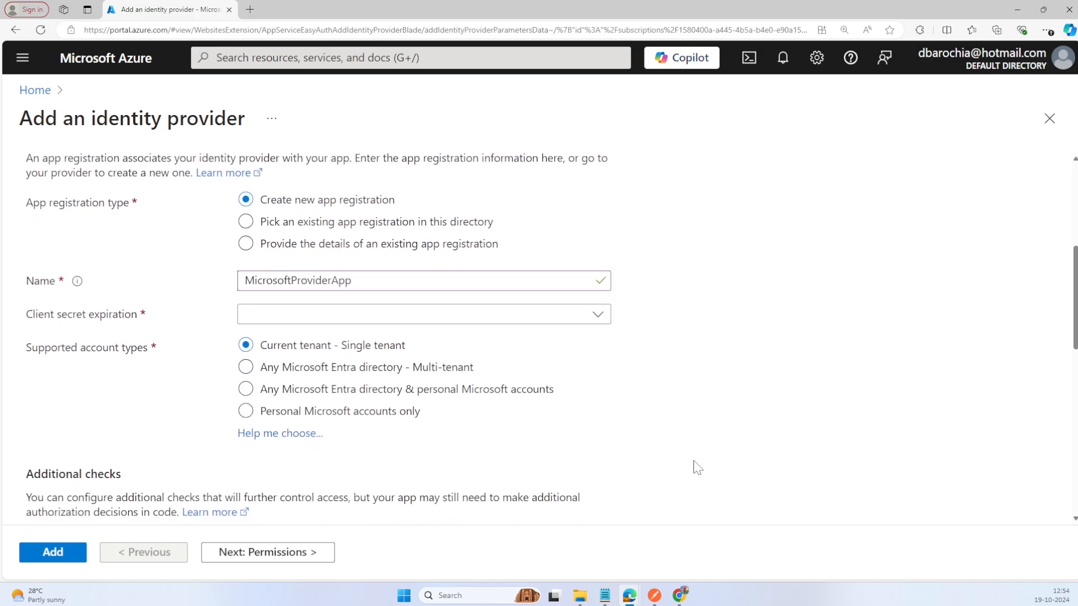
left_click(599, 314)
left_click(447, 337)
Step: Set unauthenticated requests to HTTP 401 Unauthorized, turn off the token store and add the Microsoft identity provider
scroll(579, 422, "down", 1)
scroll(579, 422, "down", 4)
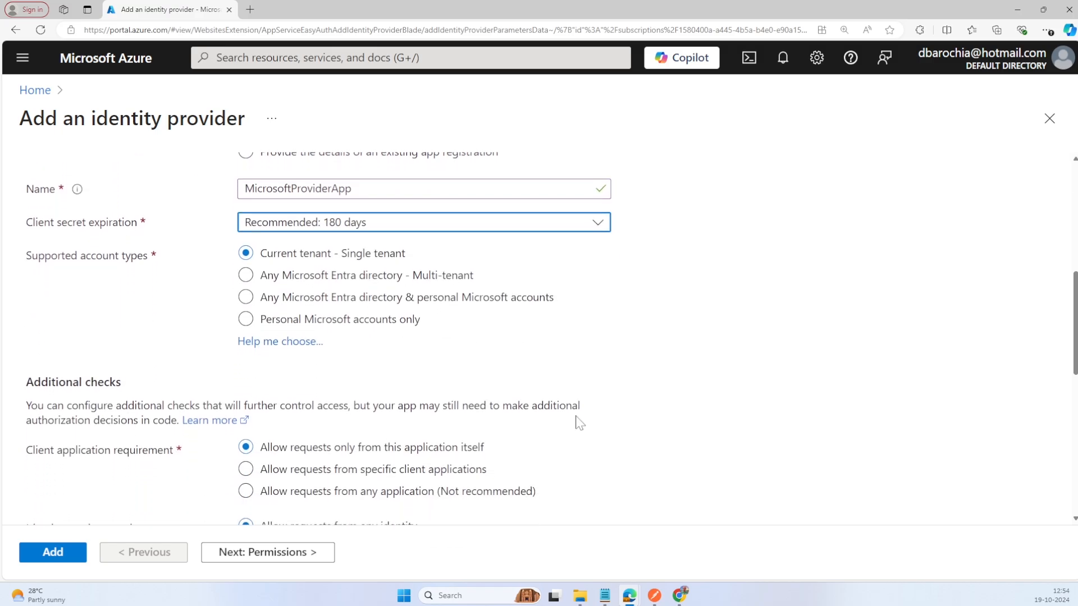
scroll(580, 422, "down", 6)
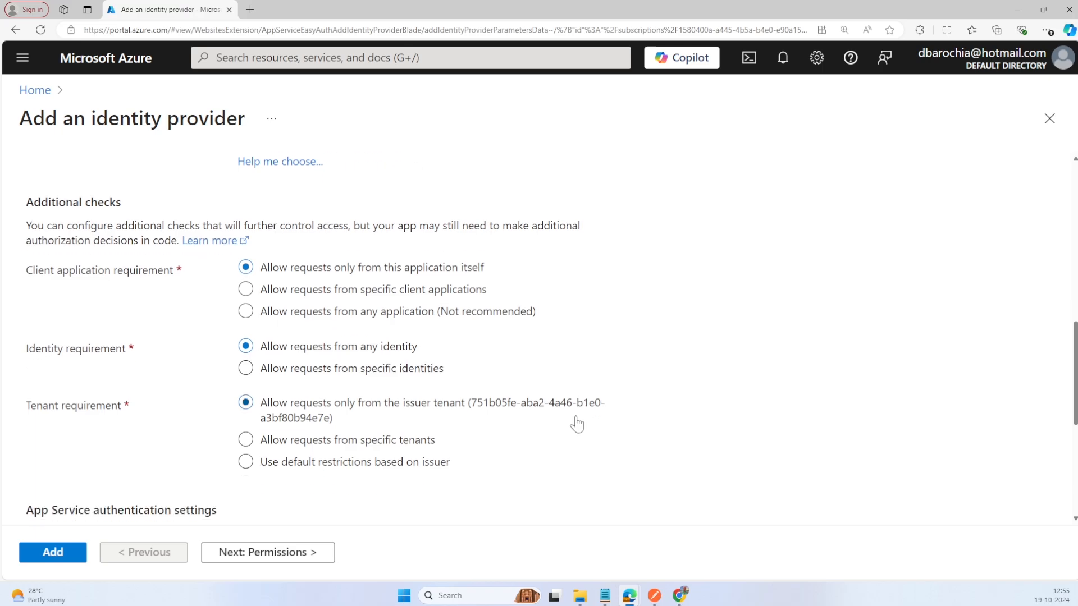
left_click(460, 388)
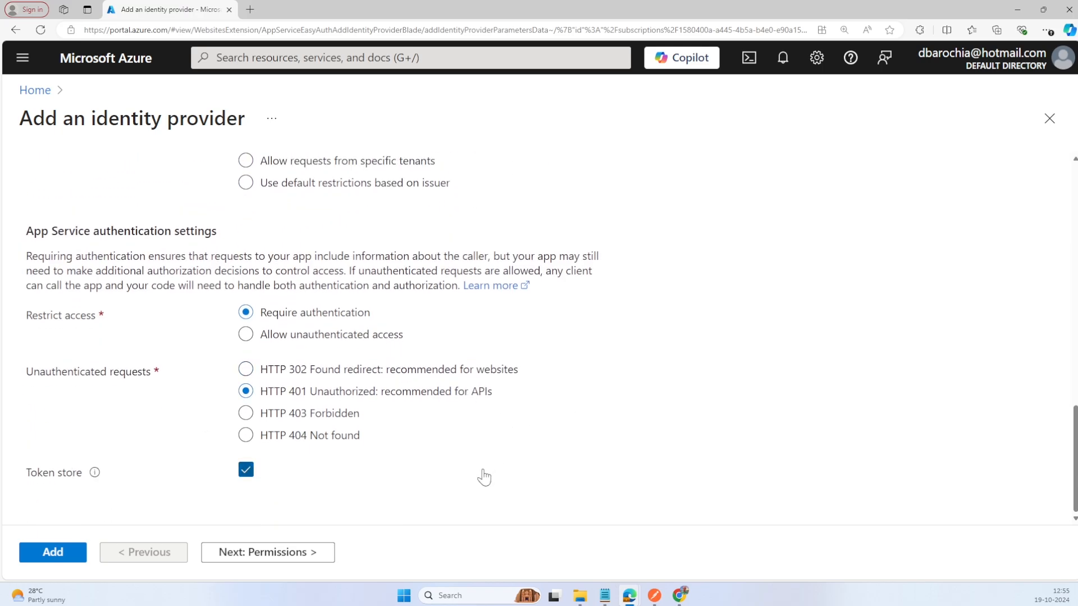
left_click(247, 472)
left_click(60, 553)
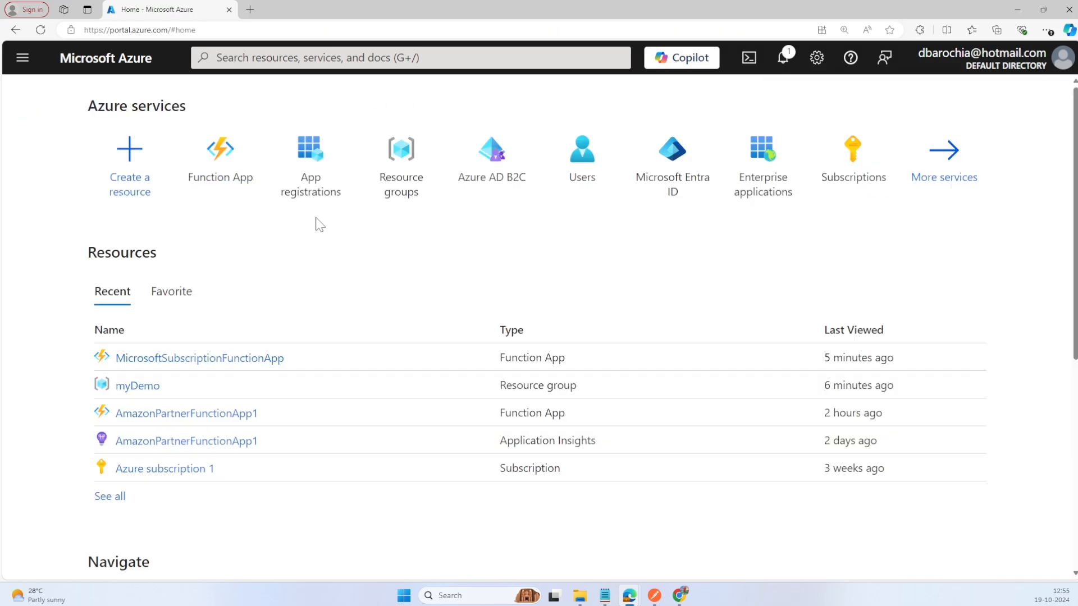
Step: Register a new single-tenant application named TCSMSSubscriptionApp in App registrations
left_click(319, 194)
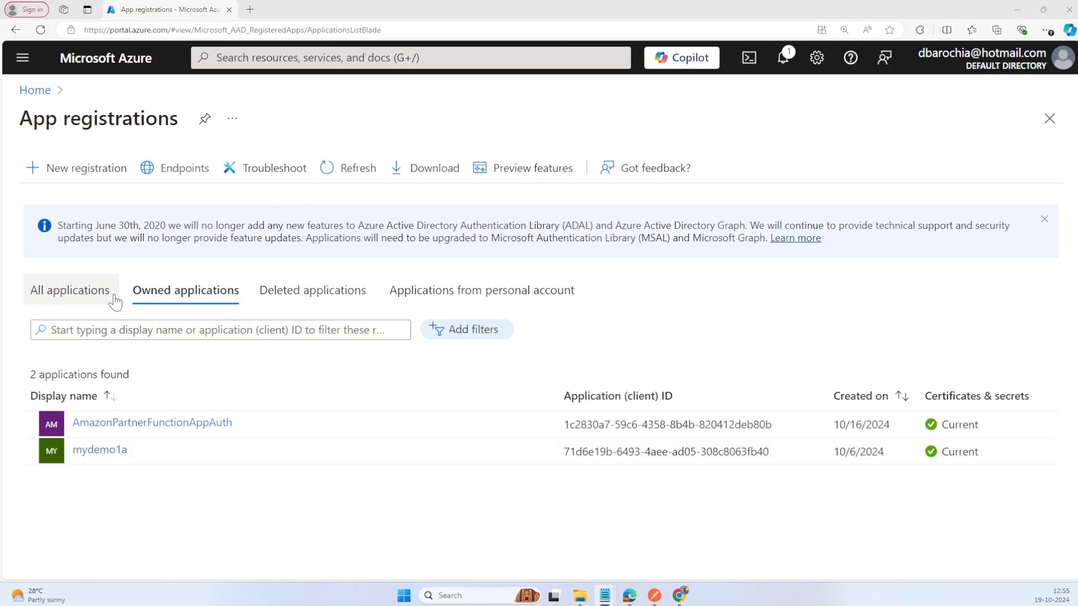
left_click(89, 175)
key("alt+Tab")
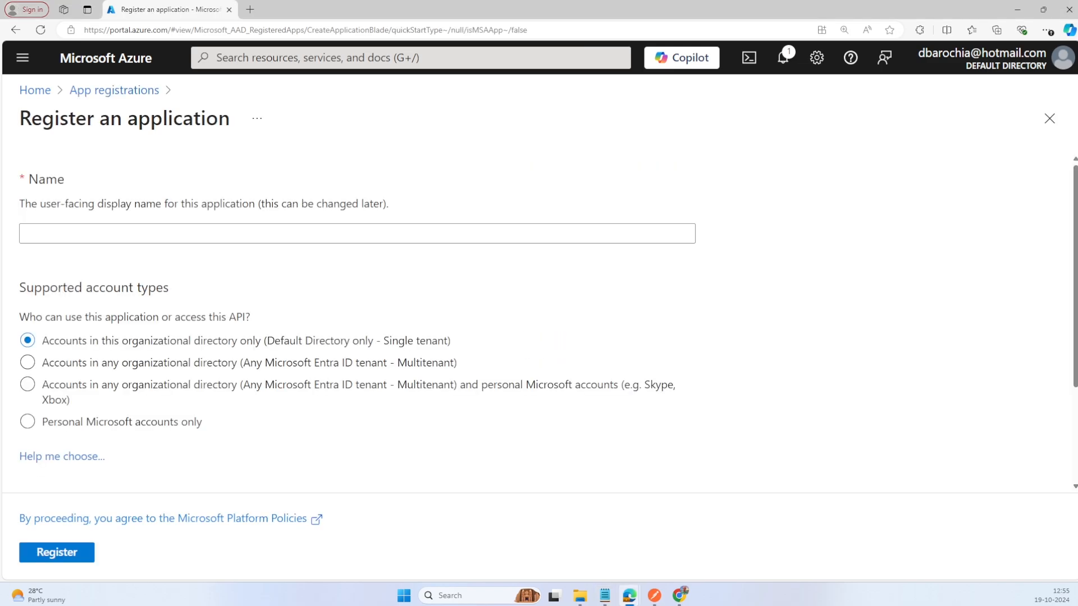
key("alt+Tab")
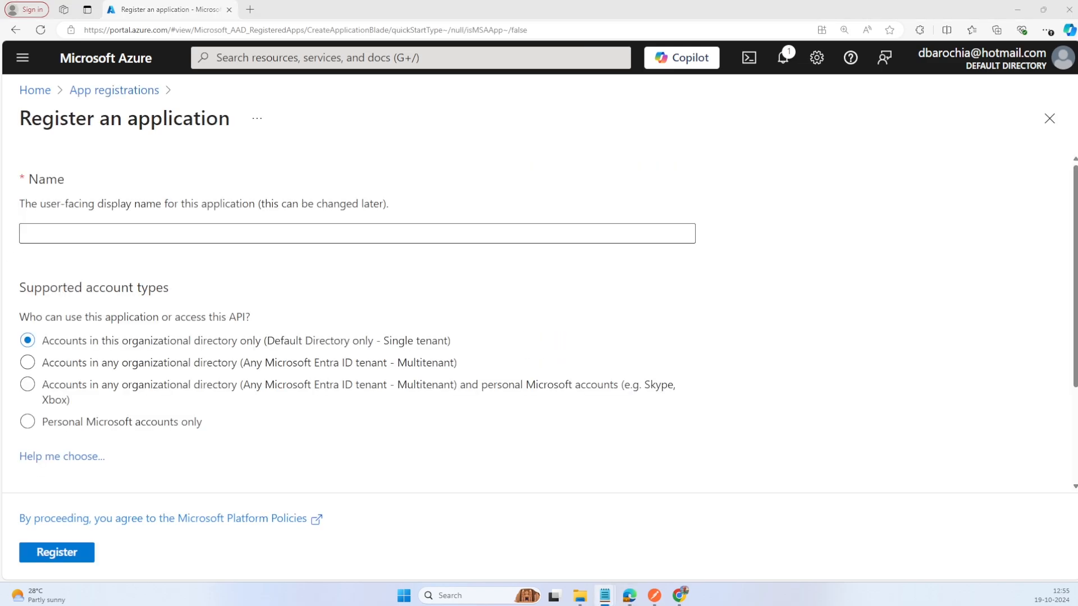
type("TCSMSSubscriptionApp")
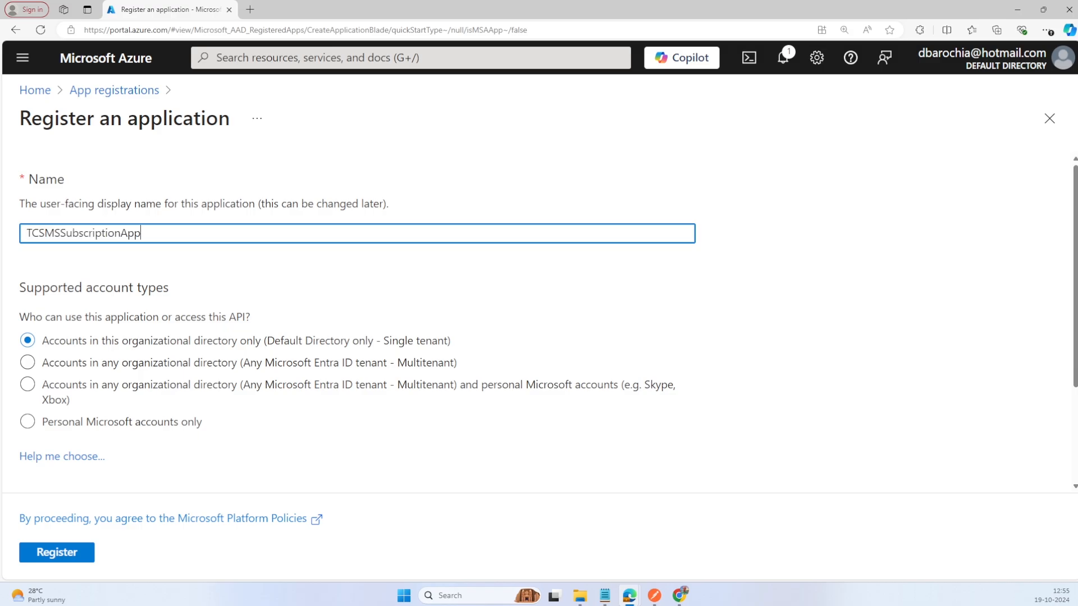
left_click(57, 553)
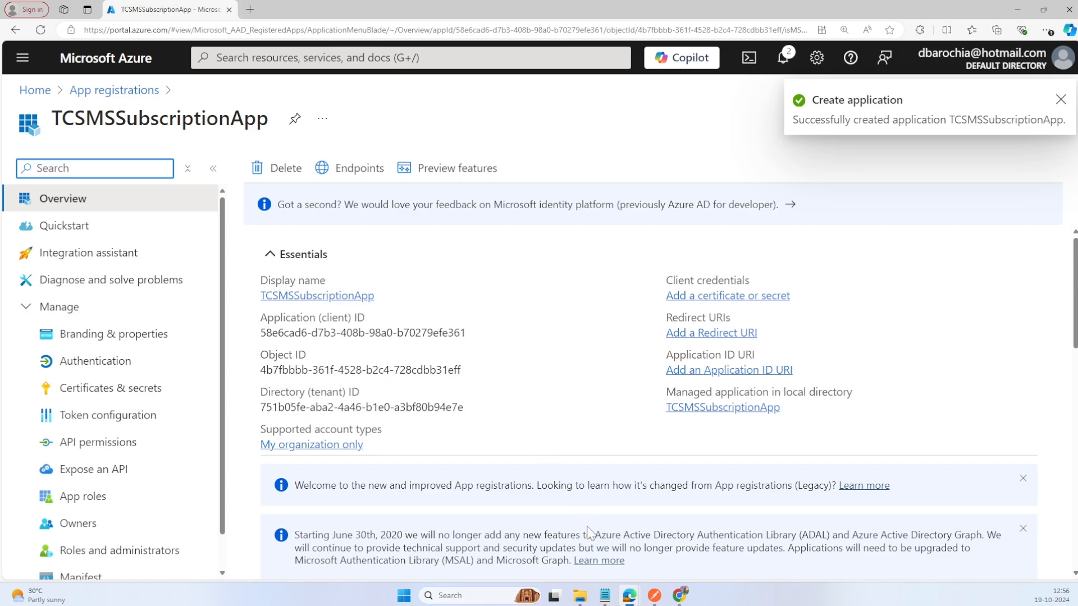
Step: Record the name TCSMSSubscriptionApp in Notepad and add its application (client) ID on a line labelled "ClientID:"
key("alt+Tab")
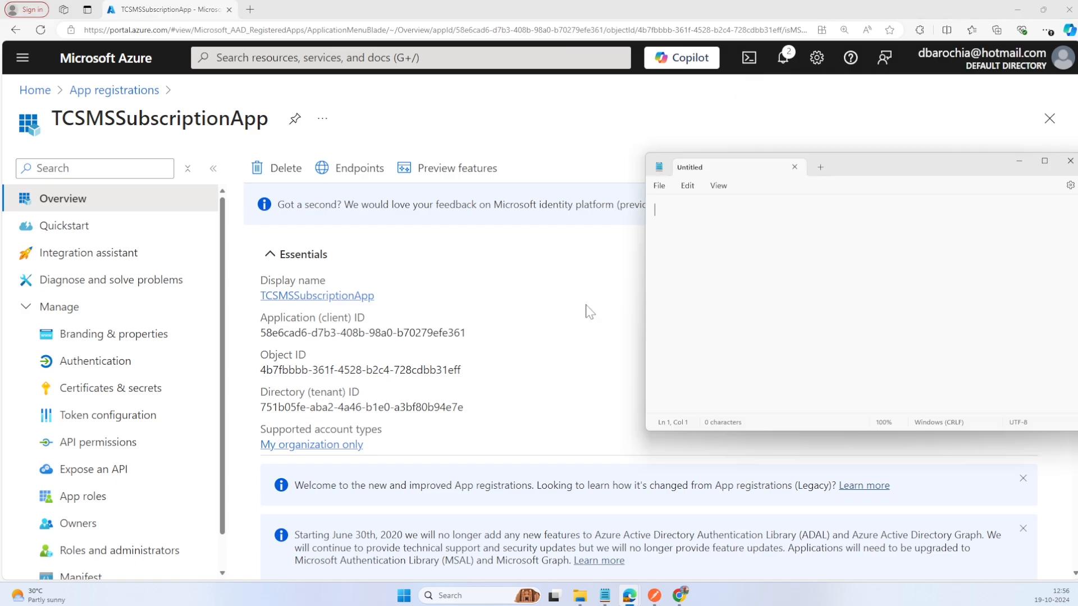
type("TCSMSSubscriptionApp")
key("Return")
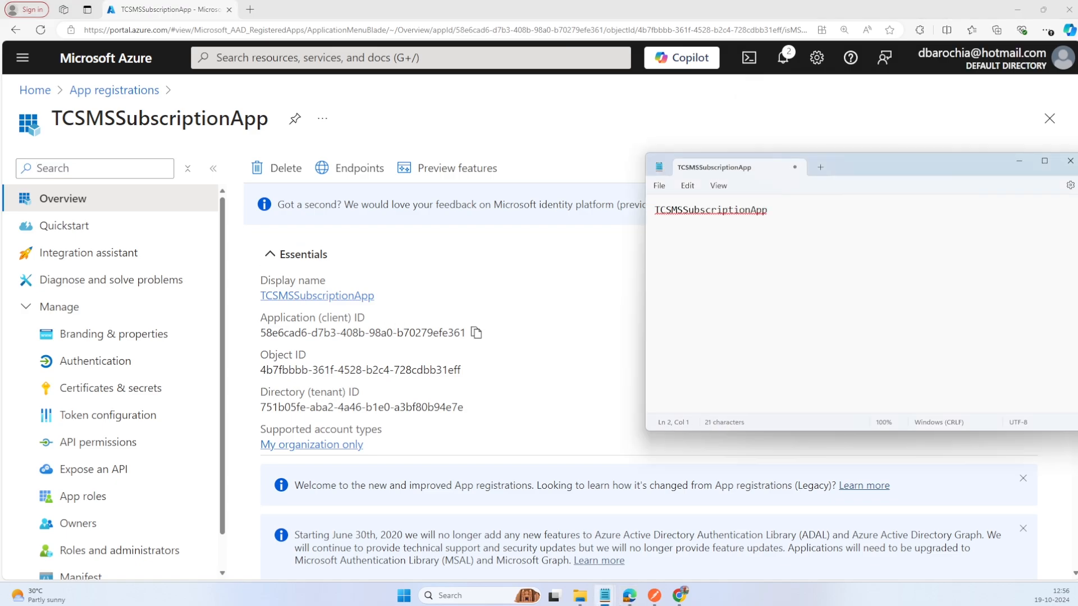
left_click(476, 332)
key("alt+Tab")
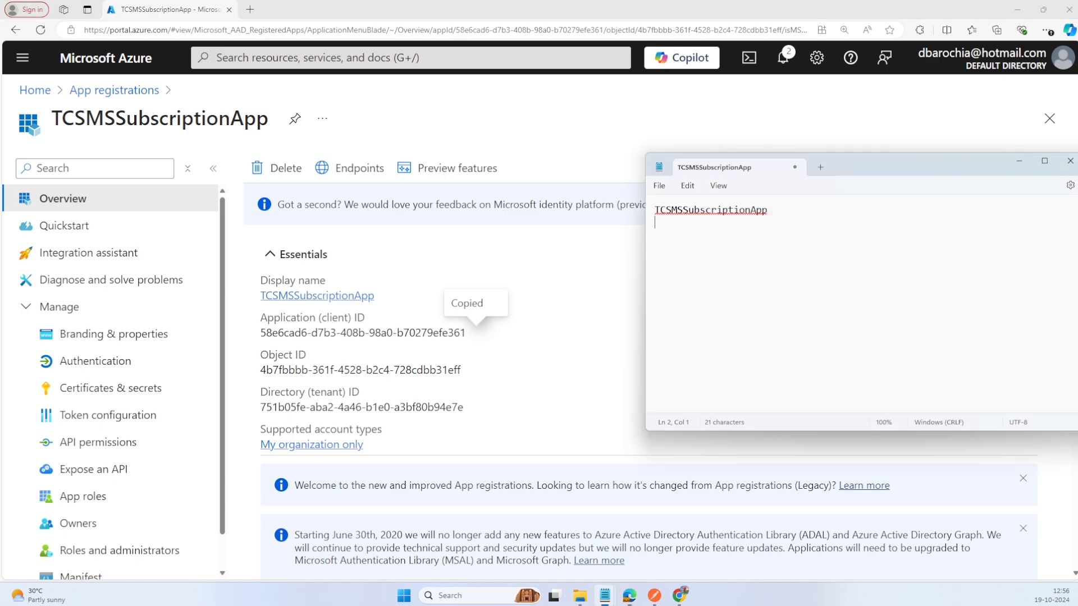
type("ClientID:")
key("ctrl+v")
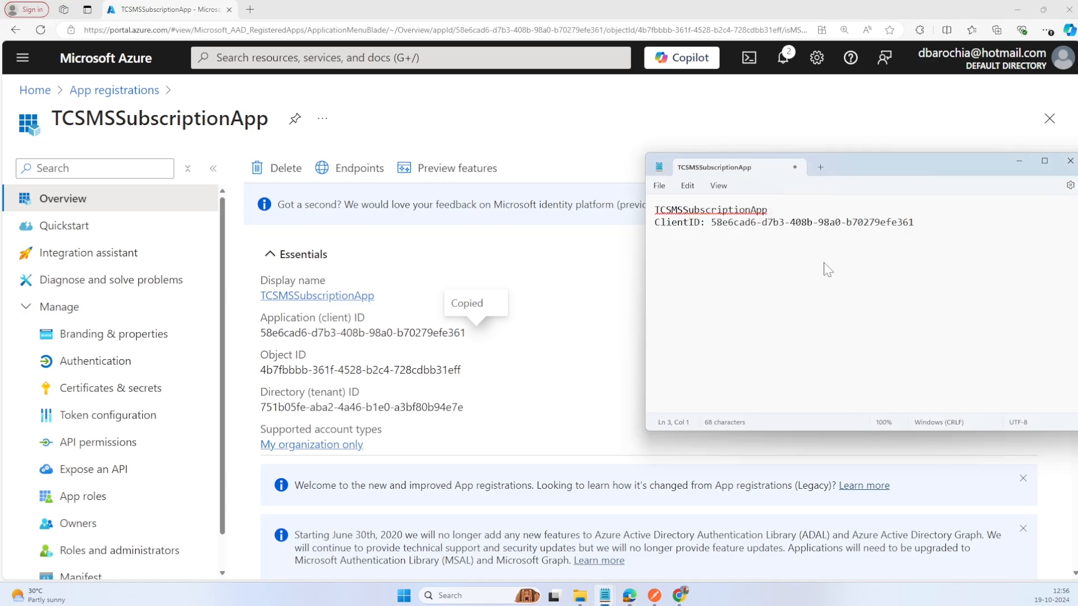
Step: Create a client secret for TCSMSSubscriptionApp with the description "secret" and the recommended 180-day expiry
left_click(148, 387)
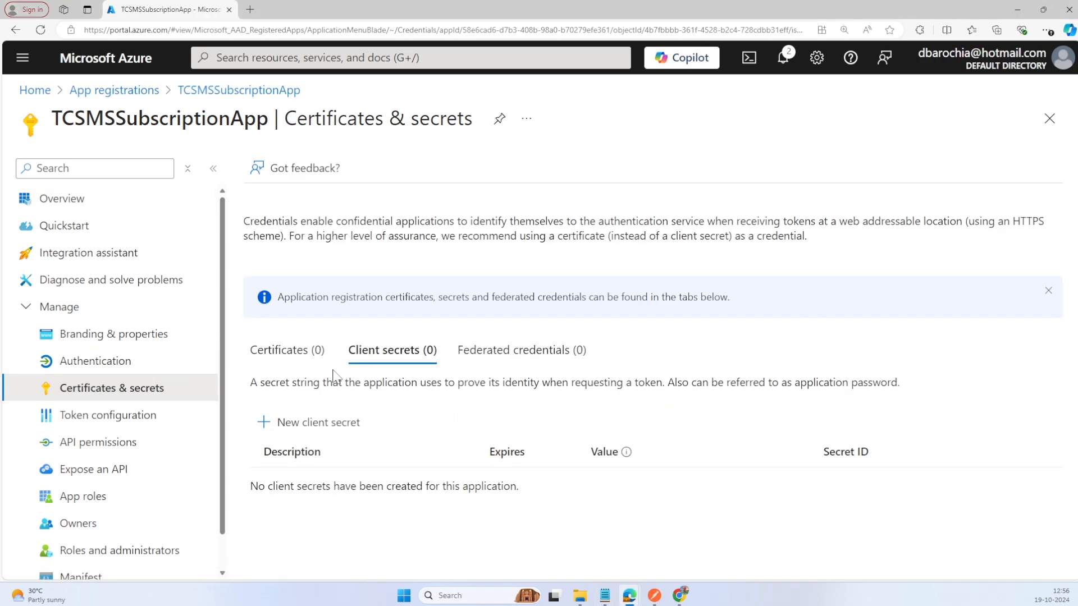
left_click(281, 425)
type("se")
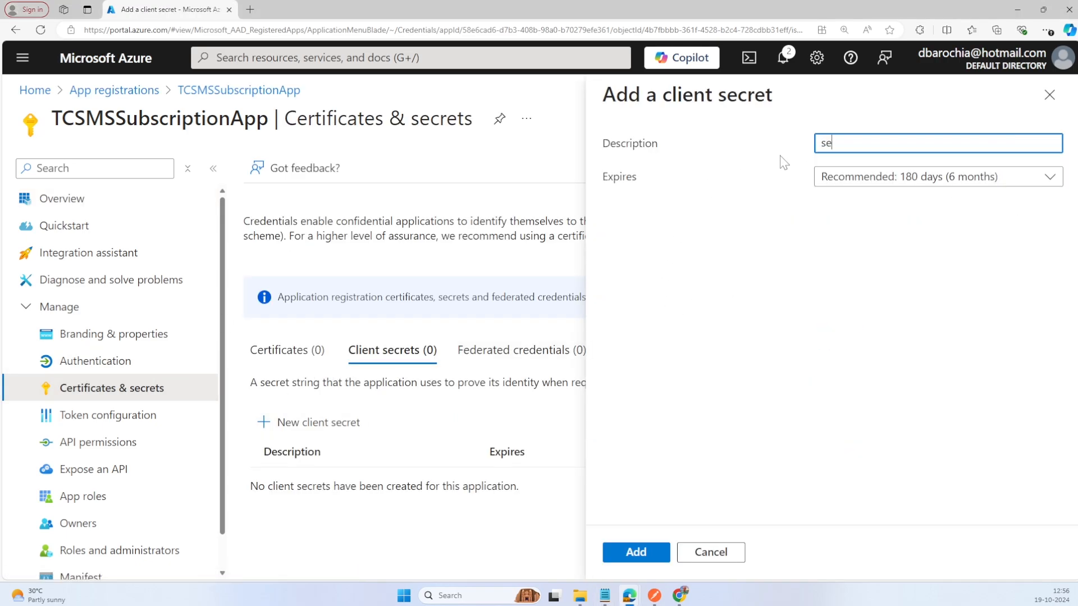
type("cret")
left_click(638, 553)
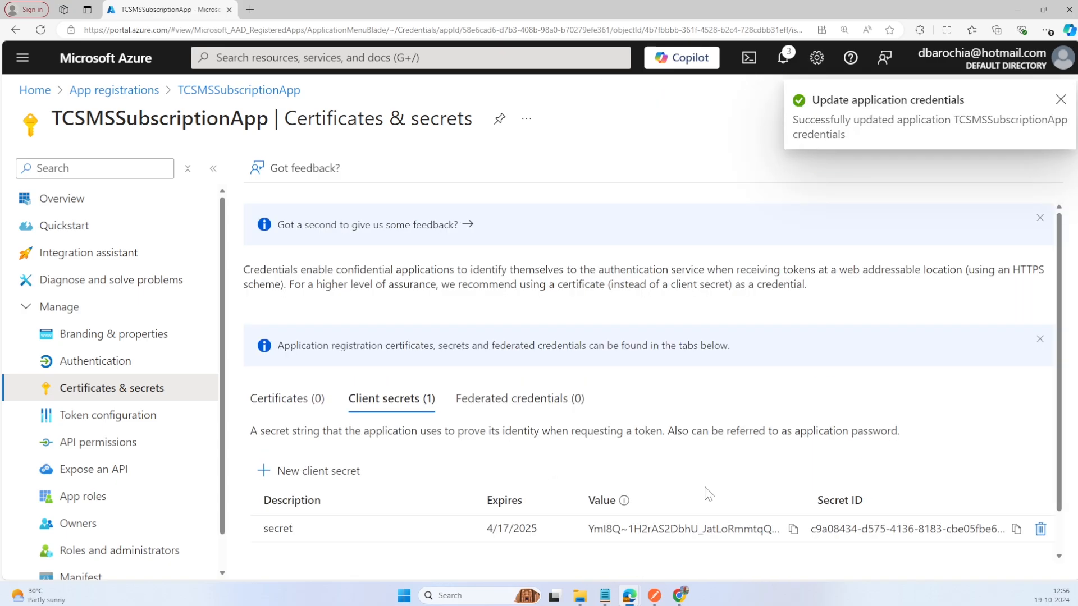
Step: Copy the client secret value of TCSMSSubscriptionApp into the Notepad notes on a line labelled "secret:"
left_click(793, 530)
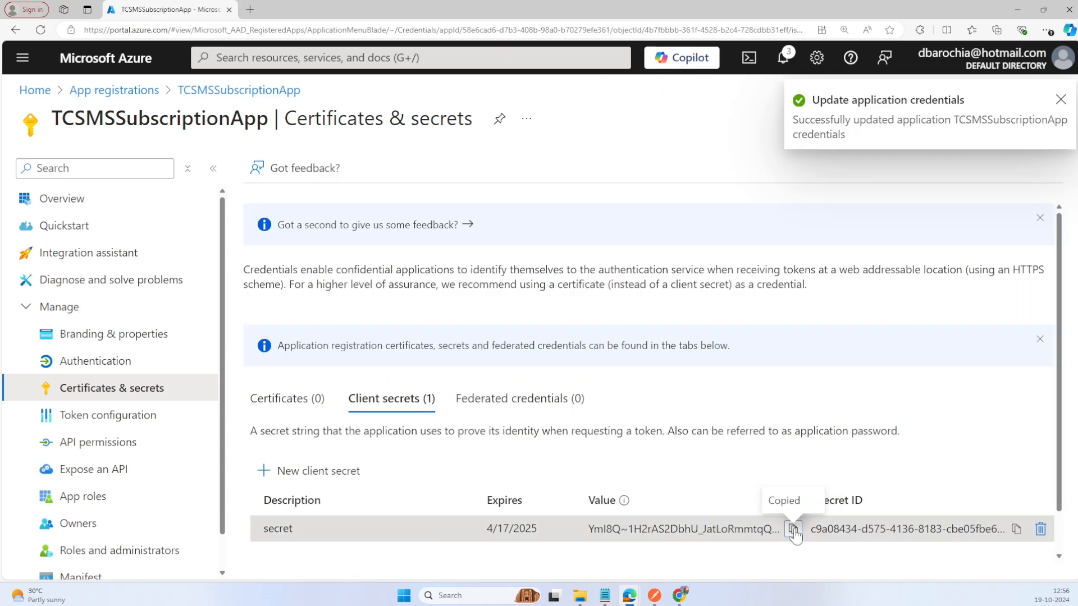
key("alt+Tab")
type("secret")
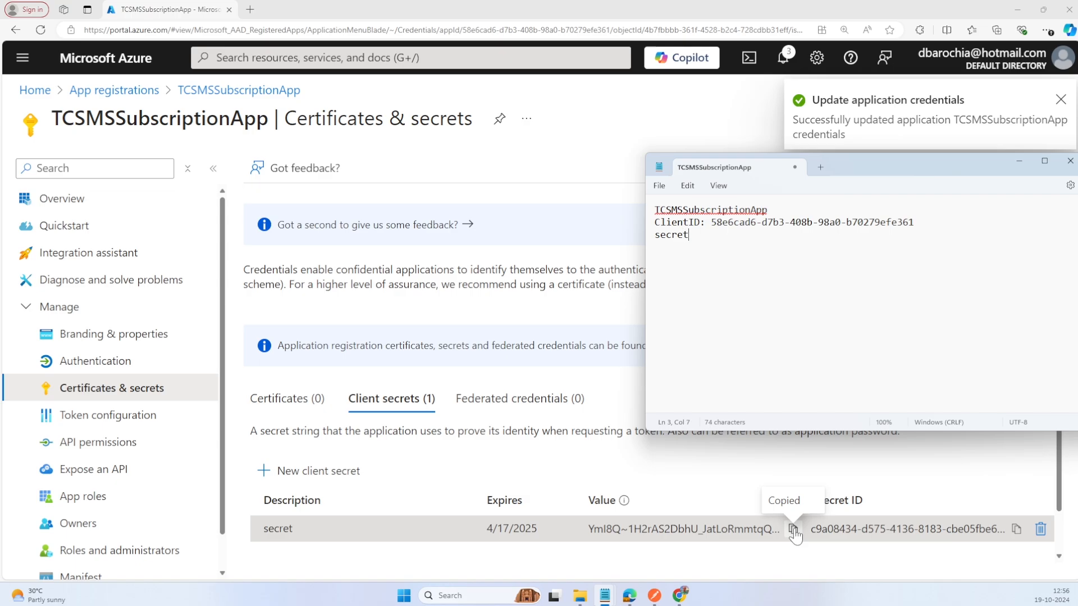
type(":")
key("ctrl+v")
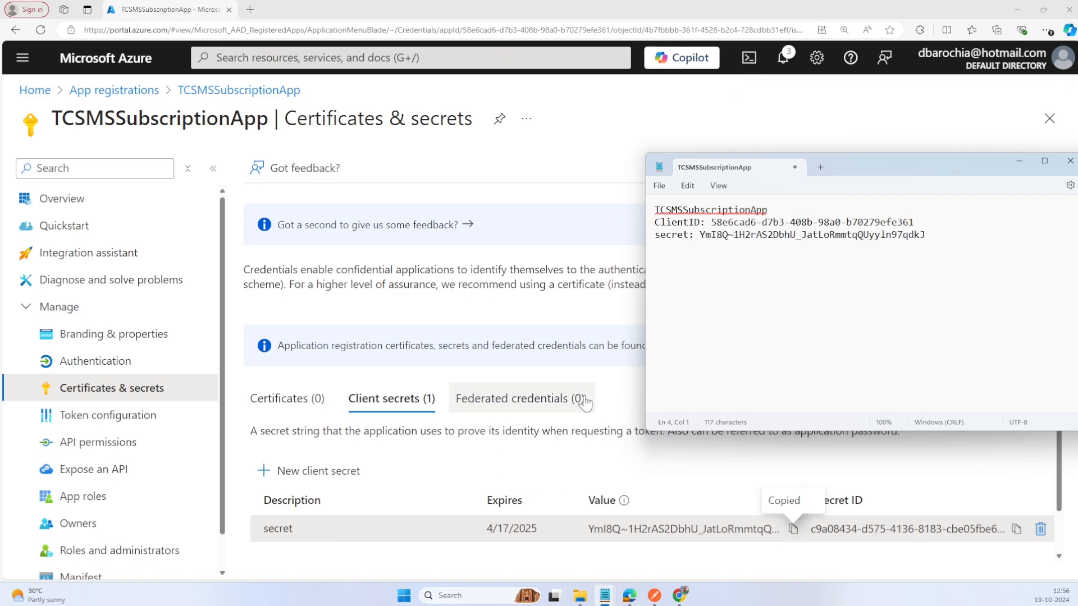
key("ctrl+s")
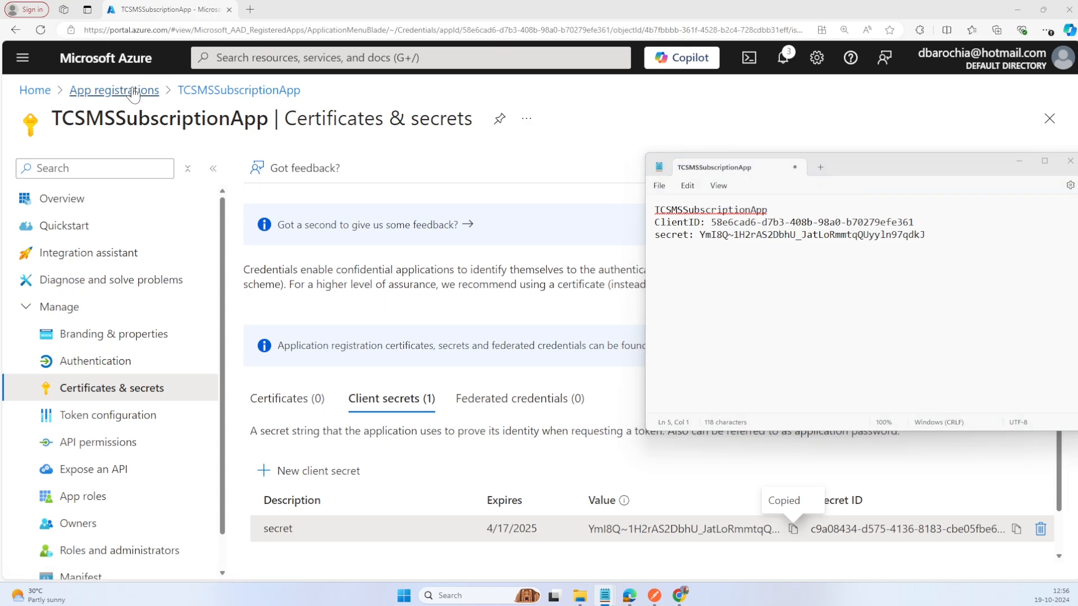
Step: Return to the app registrations in Azure and register a single-tenant application named AccentureSubscriptionApp
left_click(114, 90)
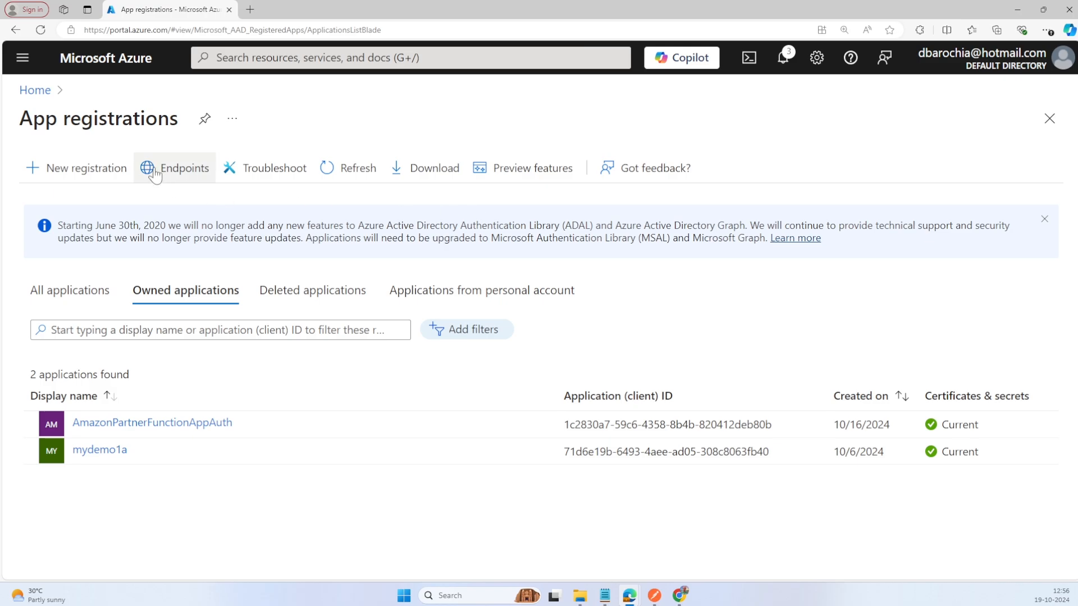
left_click(115, 168)
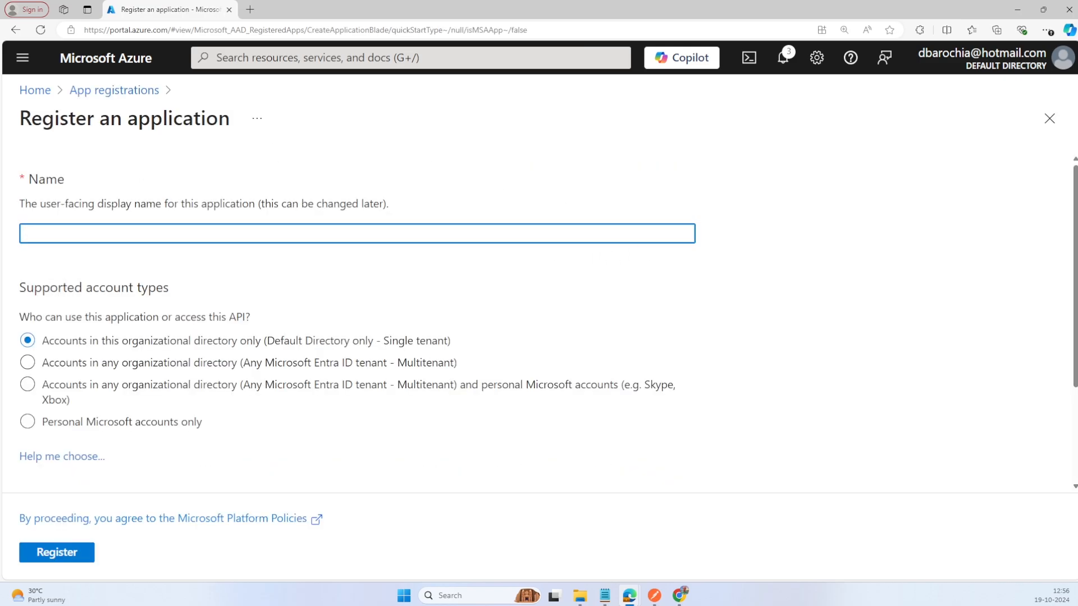
key("ctrl+v")
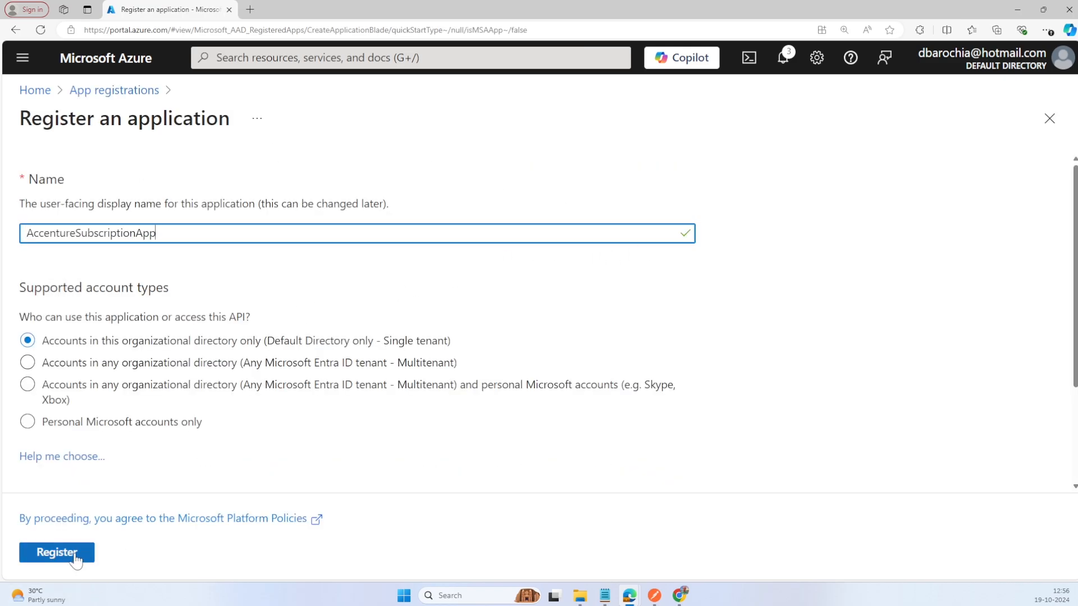
left_click(75, 555)
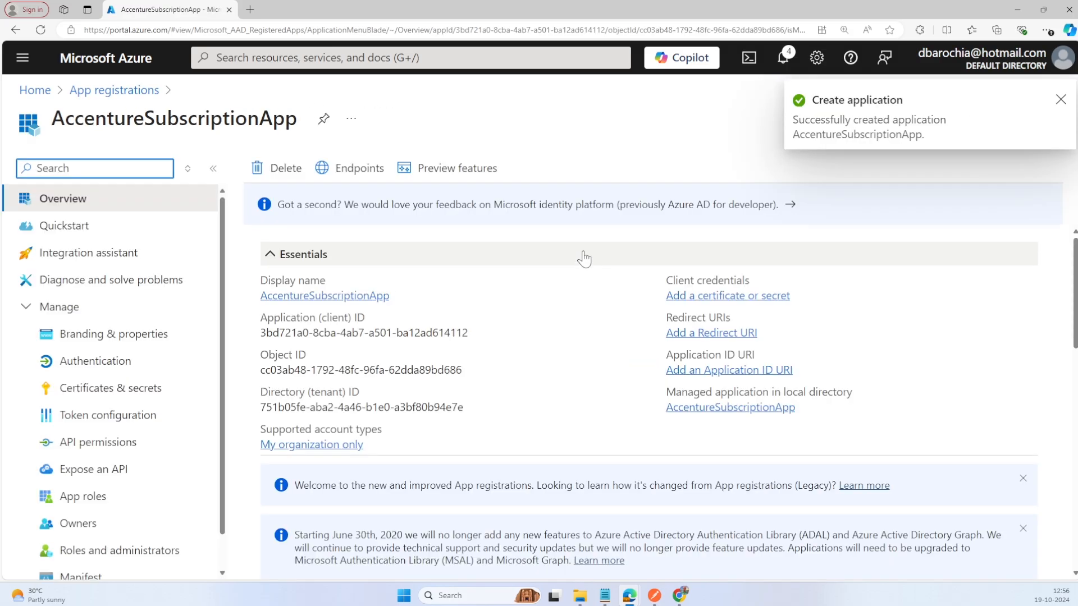
Step: Add AccentureSubscriptionApp to the Notepad notes with its client ID labelled "ClientID:" and a "secret" label on the line below
key("alt+Tab")
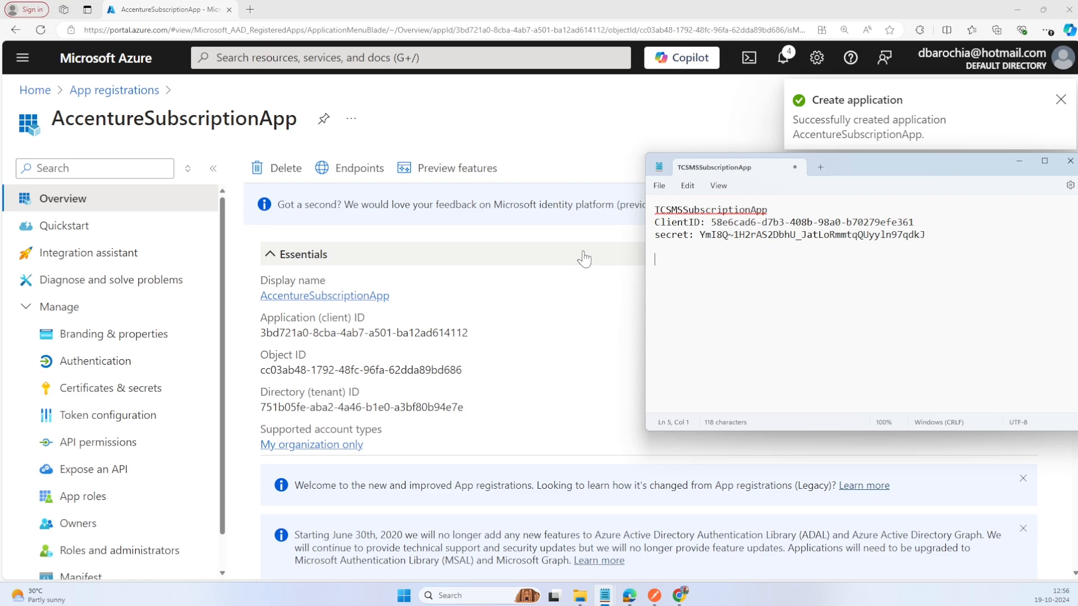
type("AccentureSubscriptionApp")
key("Return")
type("C")
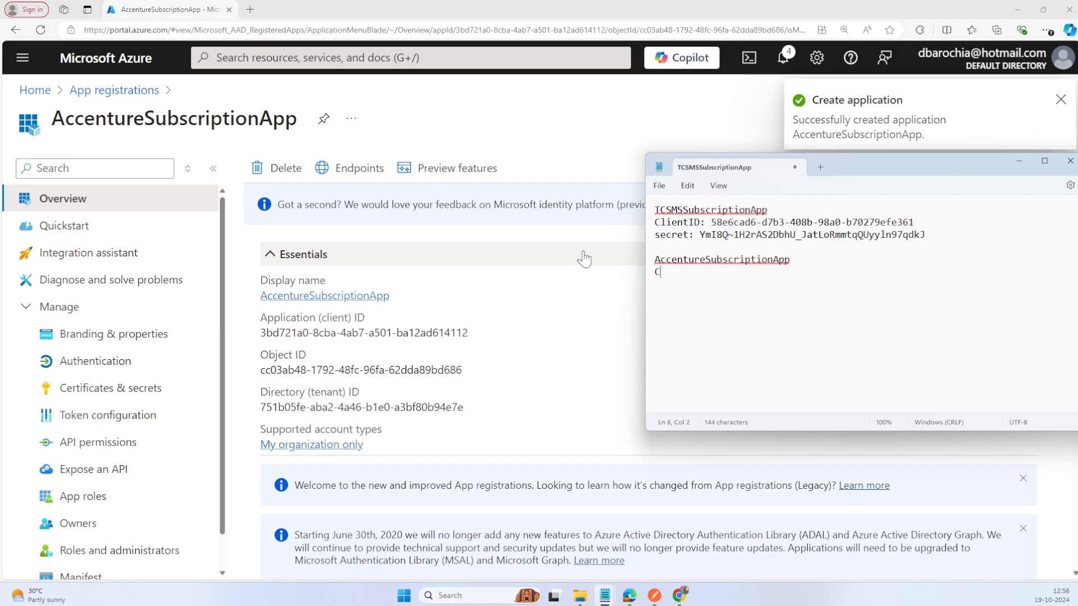
type("lientID")
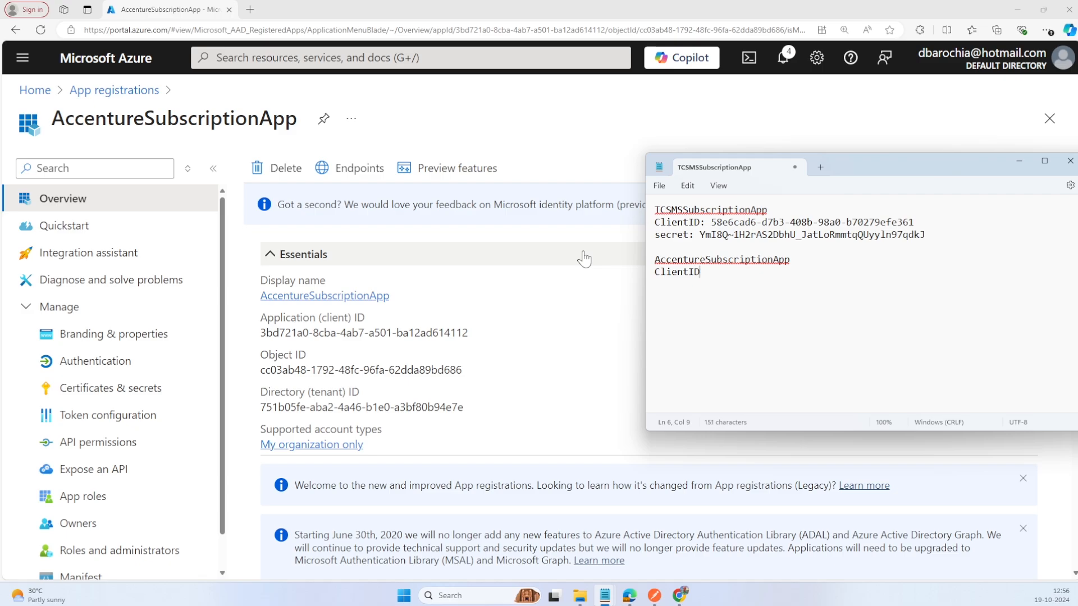
type(":")
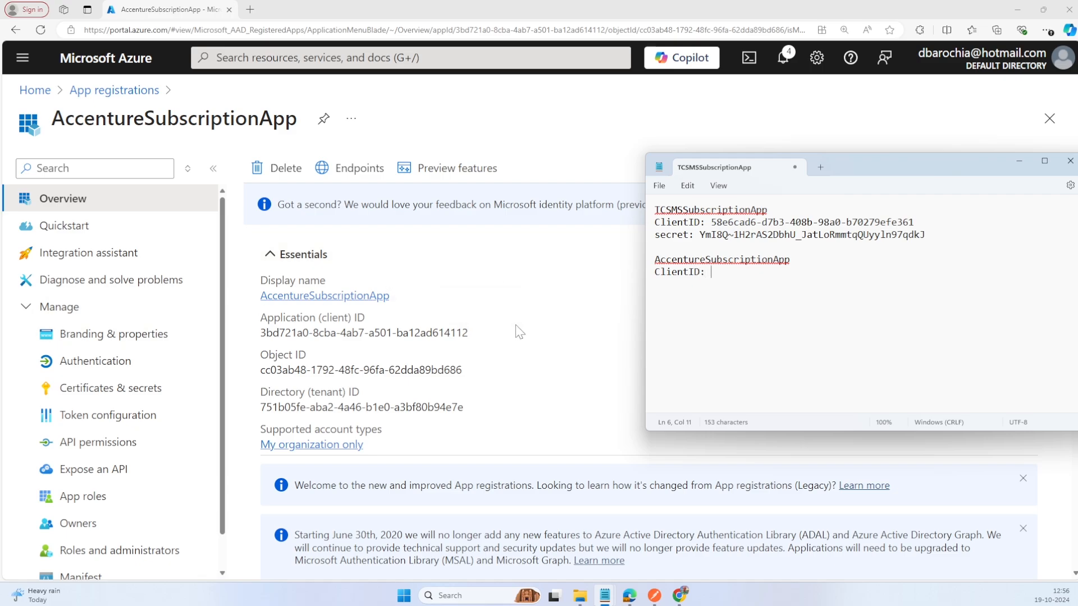
left_click(477, 333)
left_click(842, 359)
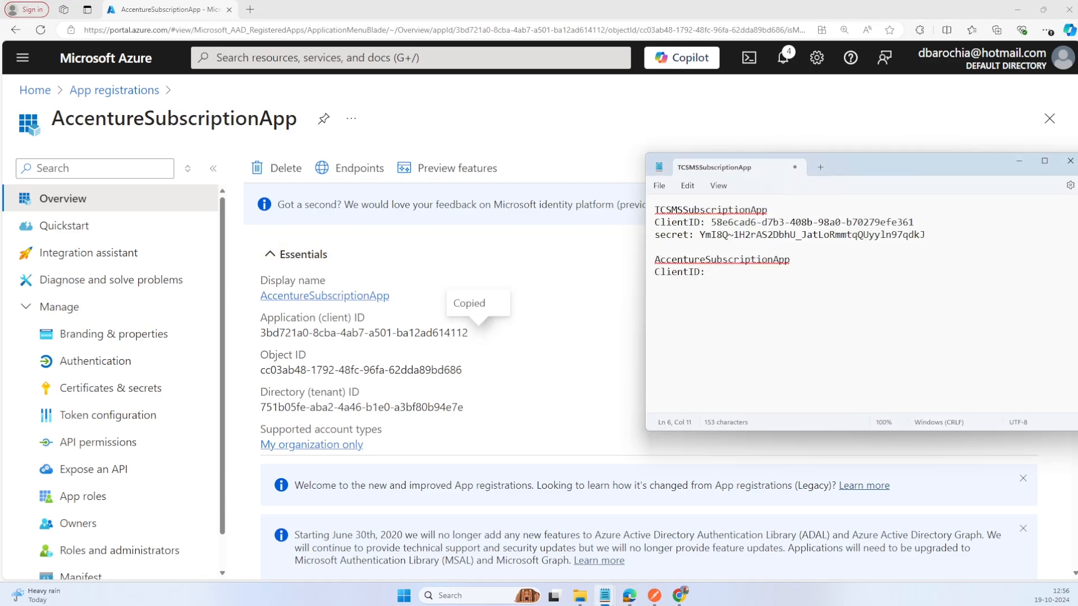
key("ctrl+v")
type("ecre")
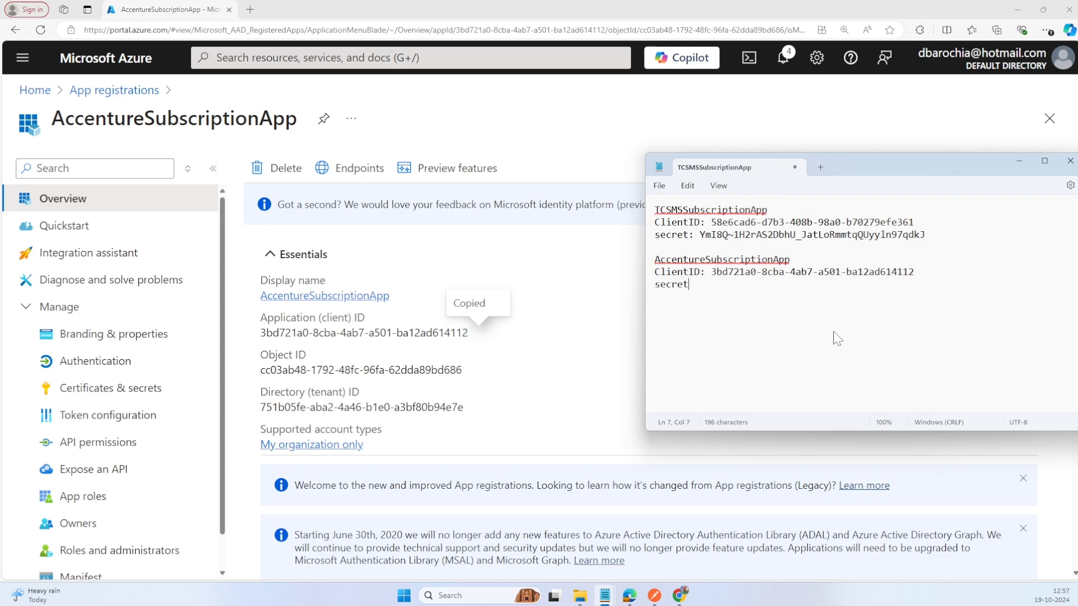
Step: Create a client secret for AccentureSubscriptionApp with the description "secret" and the recommended 180-day expiry
left_click(132, 393)
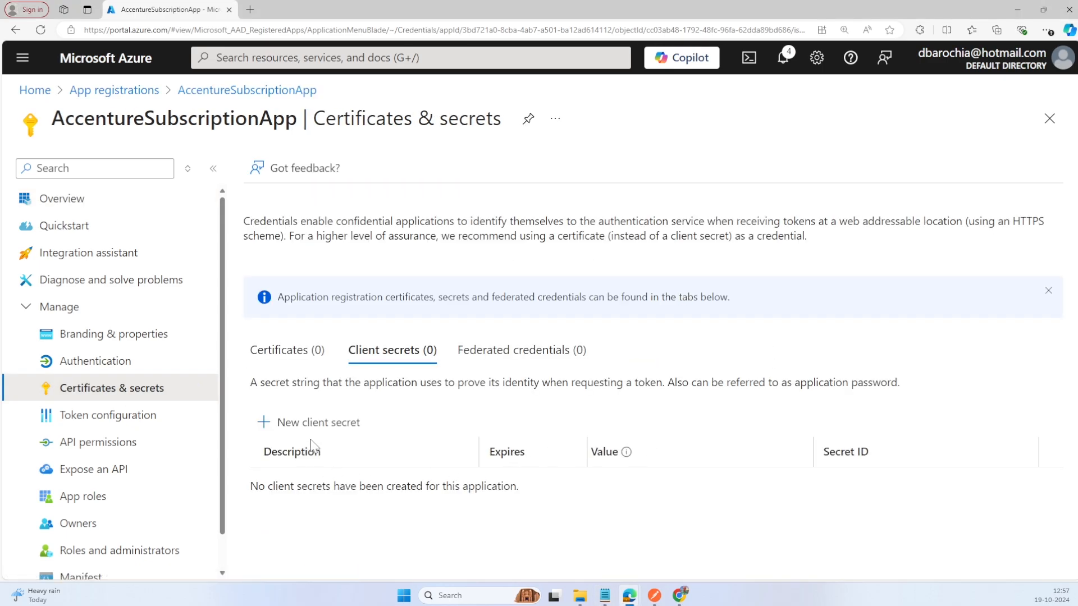
left_click(278, 422)
type("secret")
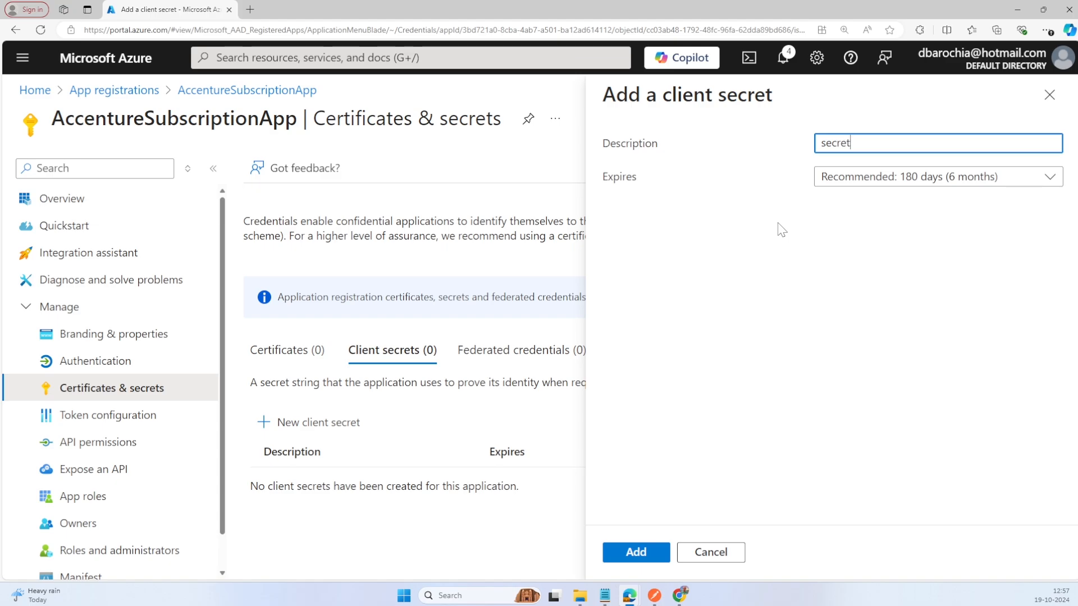
left_click(662, 554)
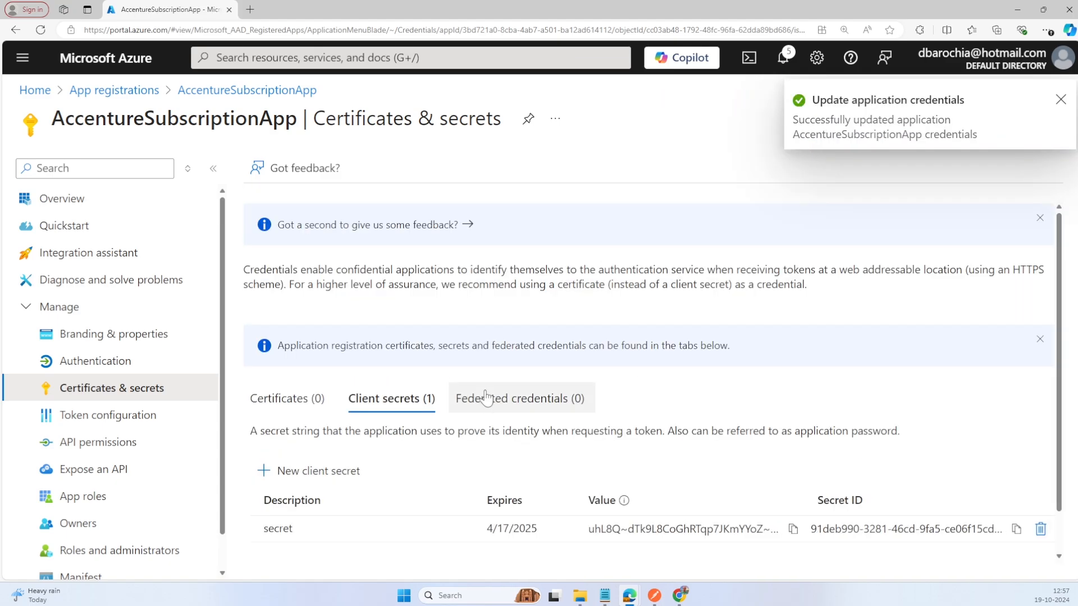
Step: Copy the client secret value of AccentureSubscriptionApp into the Notepad notes on that app's "secret:" line
left_click(793, 530)
key("alt+Tab")
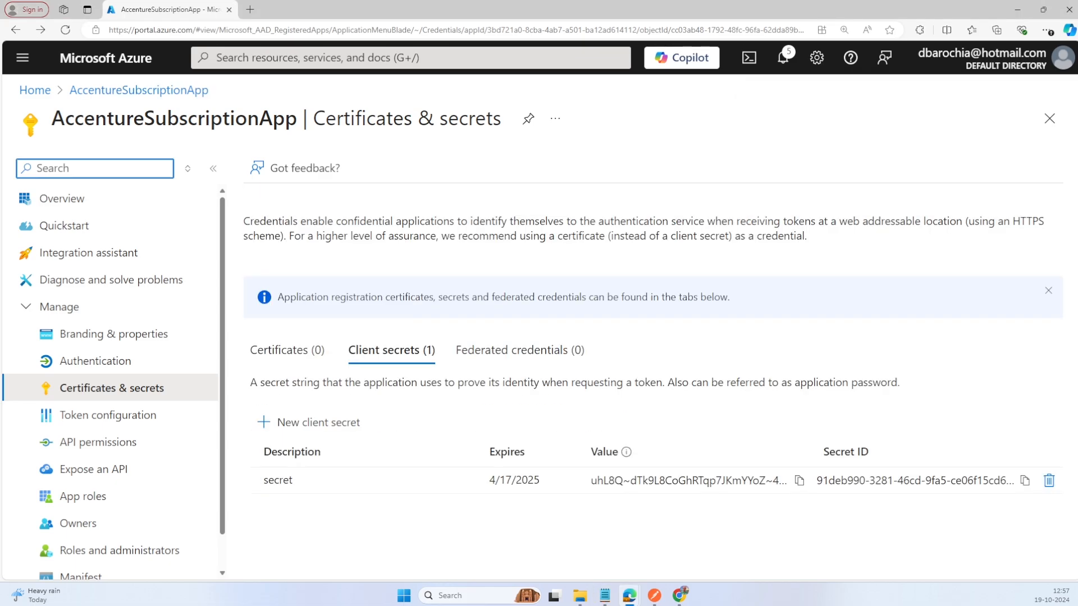
Step: Open the Microsoft identity provider for editing in the authentication settings of MicrosoftSubscriptionFunctionApp
left_click(35, 91)
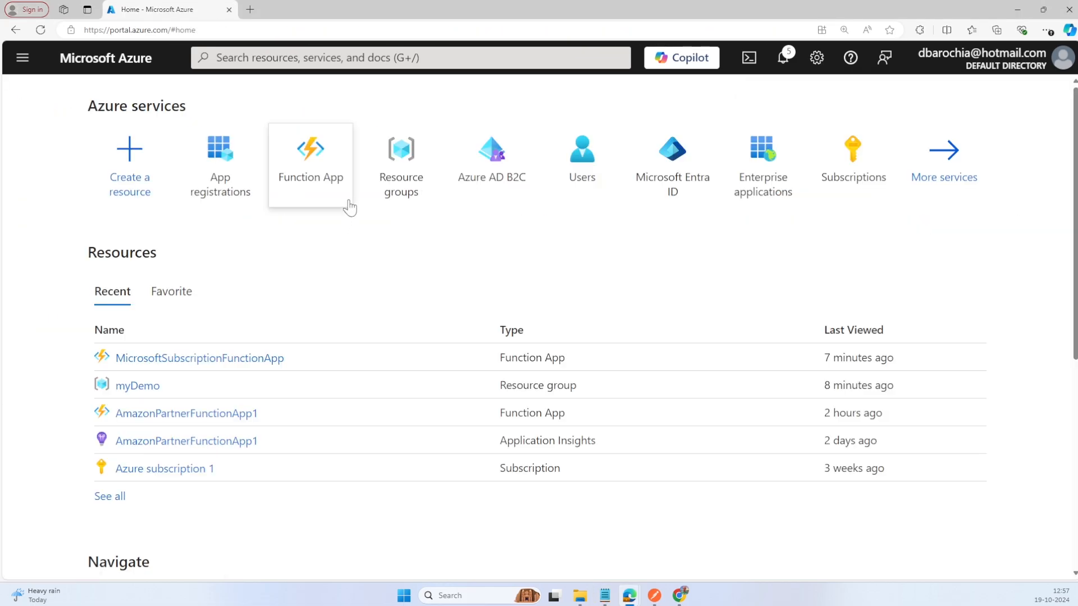
left_click(335, 175)
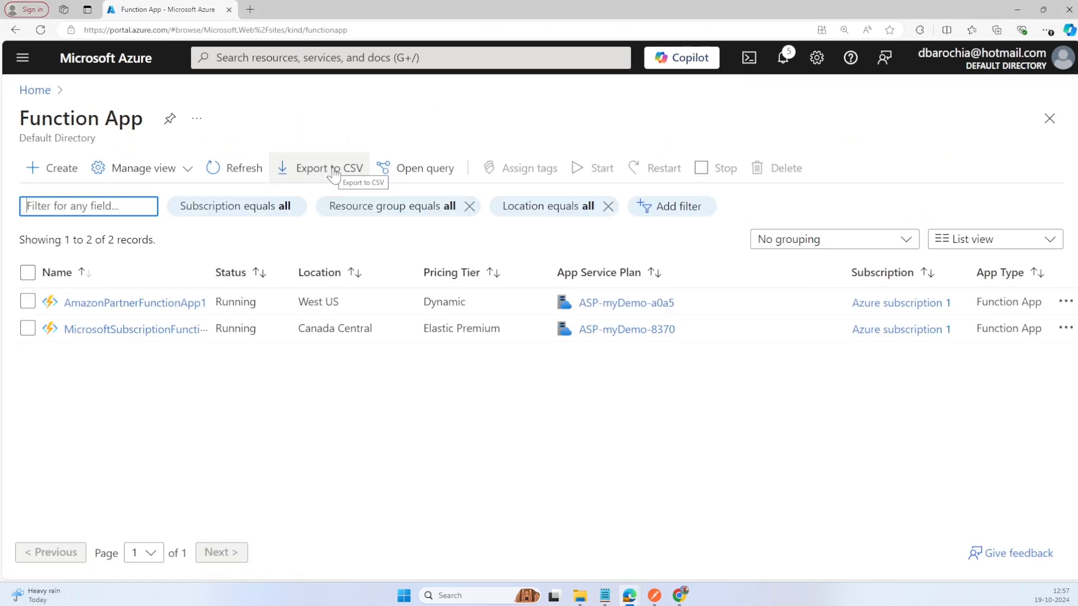
left_click(174, 330)
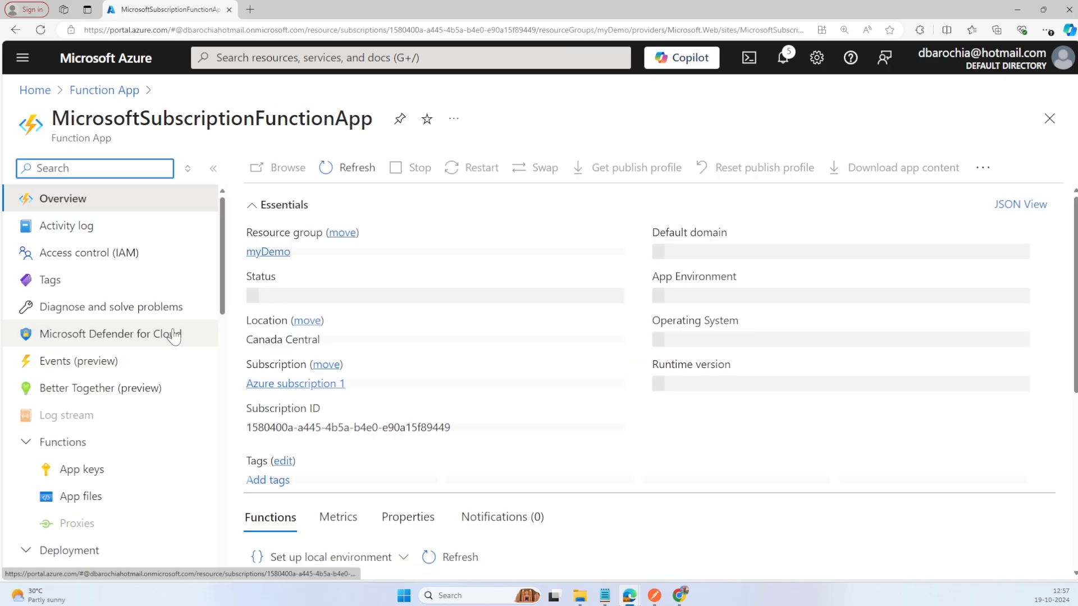
scroll(141, 403, "down", 5)
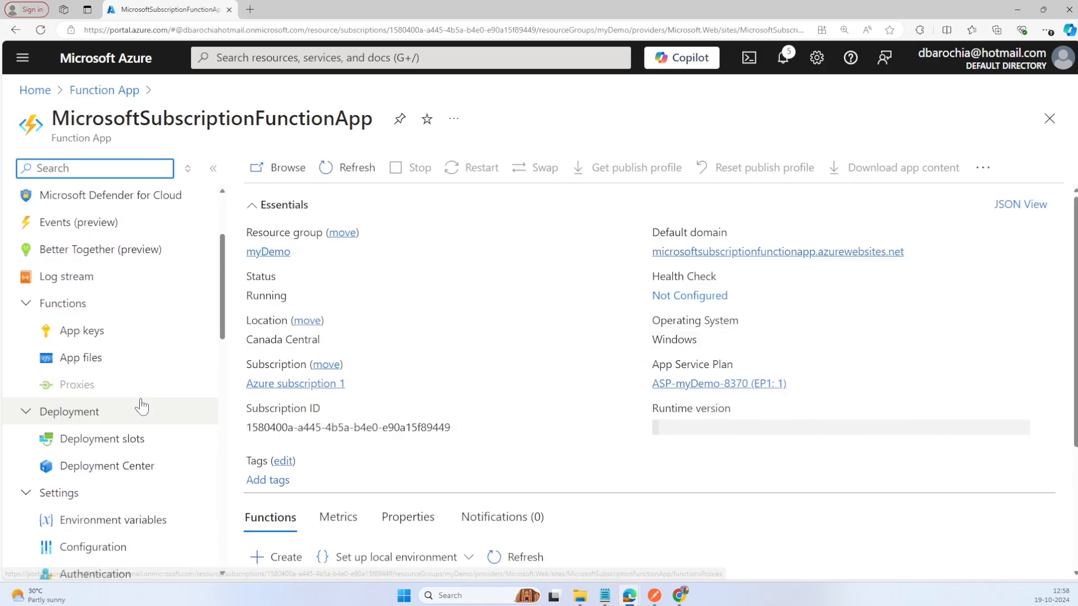
left_click(125, 439)
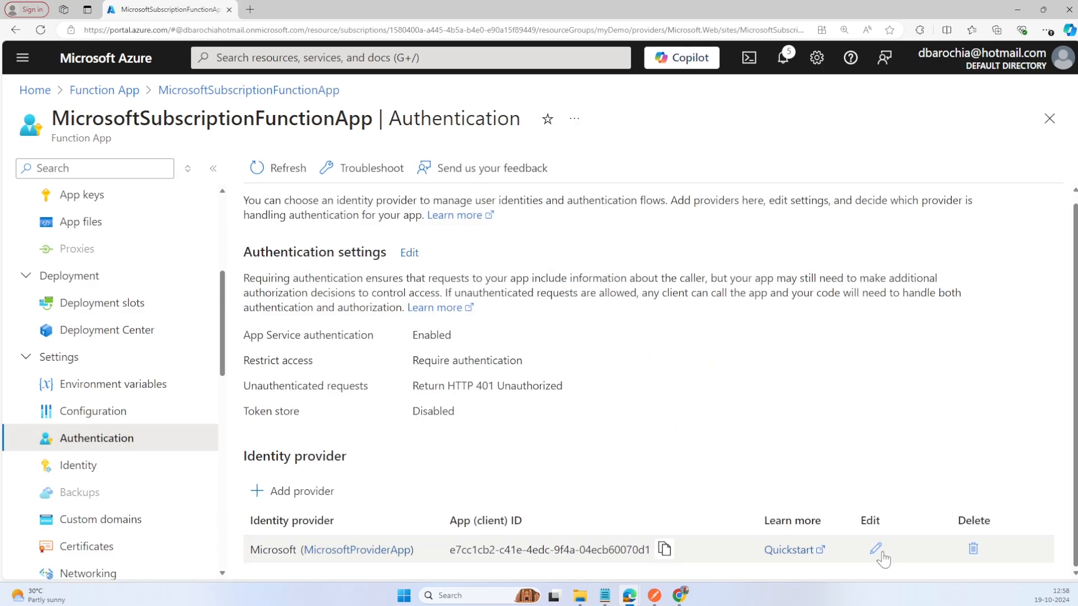
left_click(876, 550)
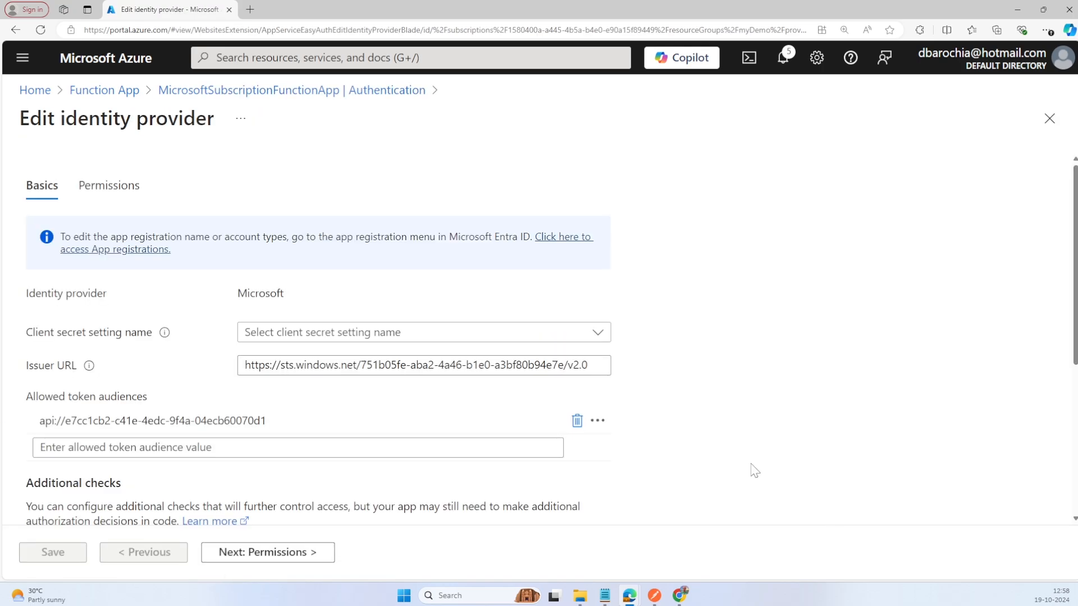
Step: Set the identity provider's client application requirement to "Allow requests from specific client applications"
scroll(746, 462, "down", 5)
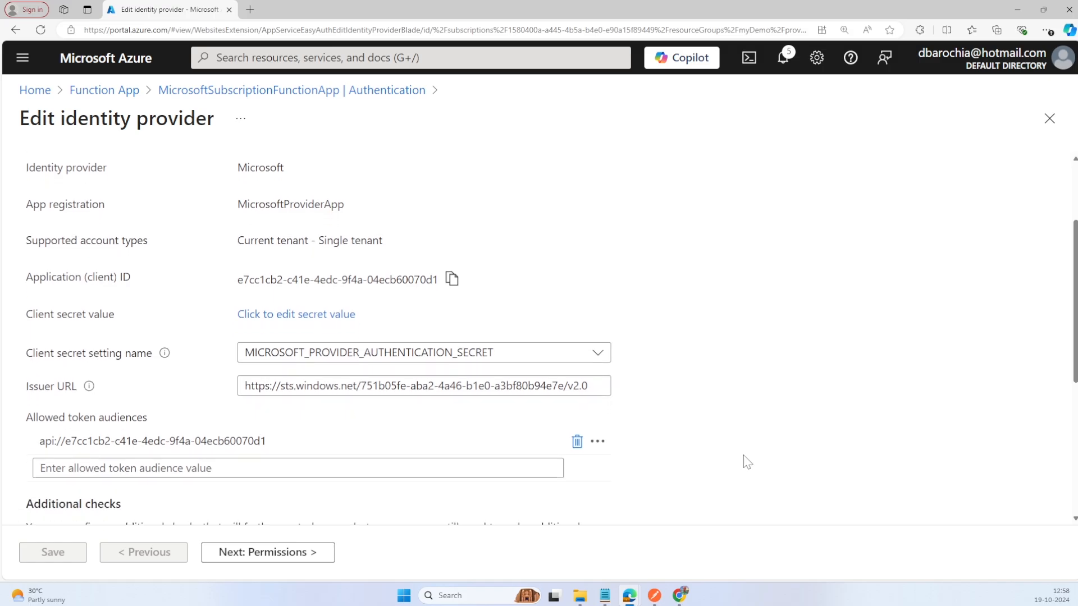
scroll(747, 462, "down", 2)
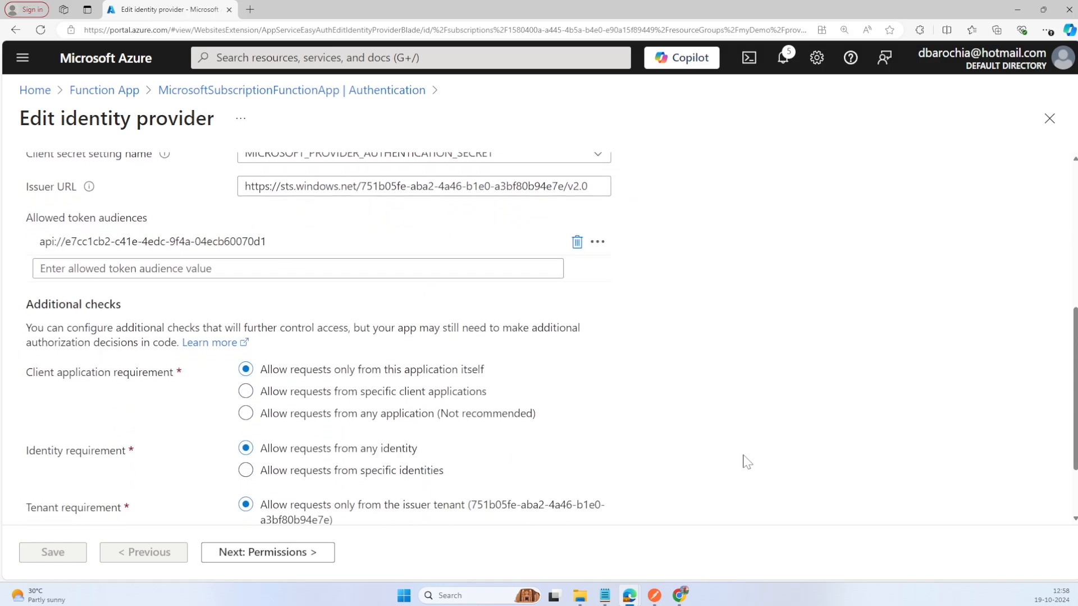
scroll(747, 462, "down", 1)
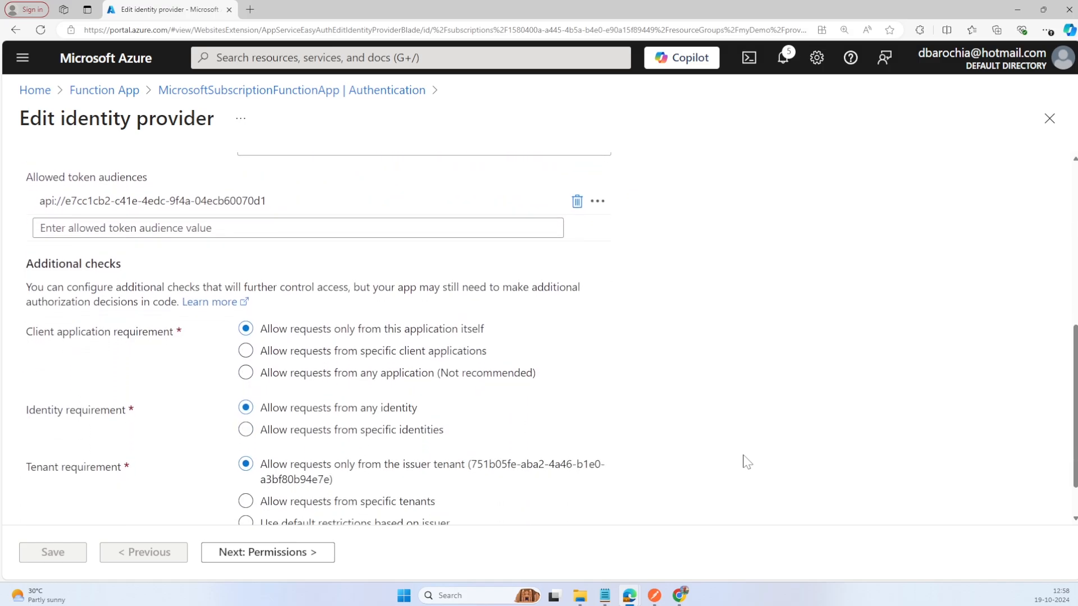
left_click(475, 363)
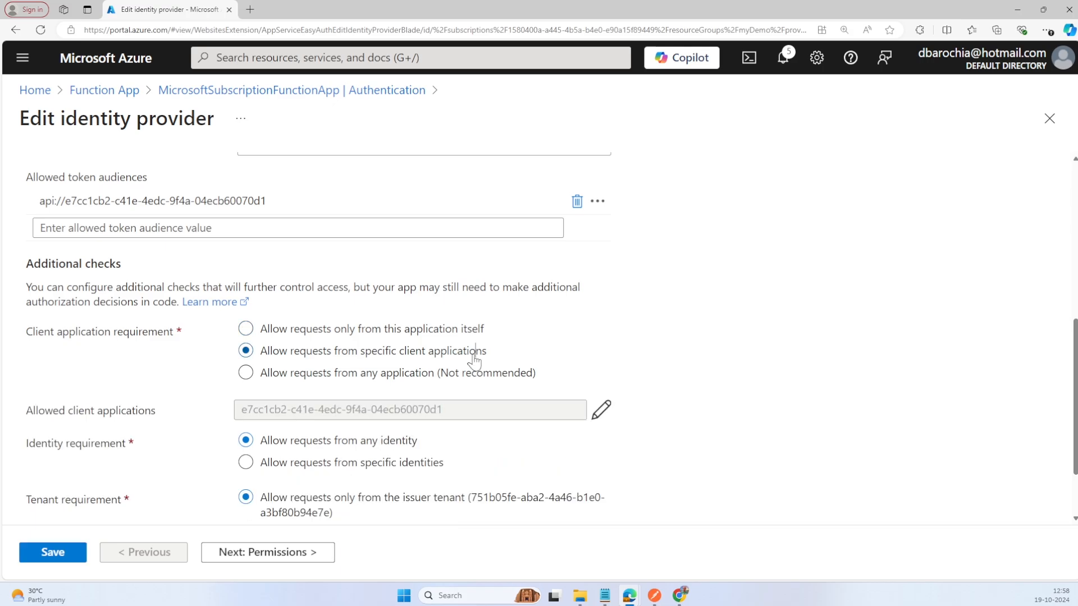
Step: Replace the listed allowed client application with the client ID of TCSMSSubscriptionApp from the Notepad notes
left_click(602, 411)
key("alt+Tab")
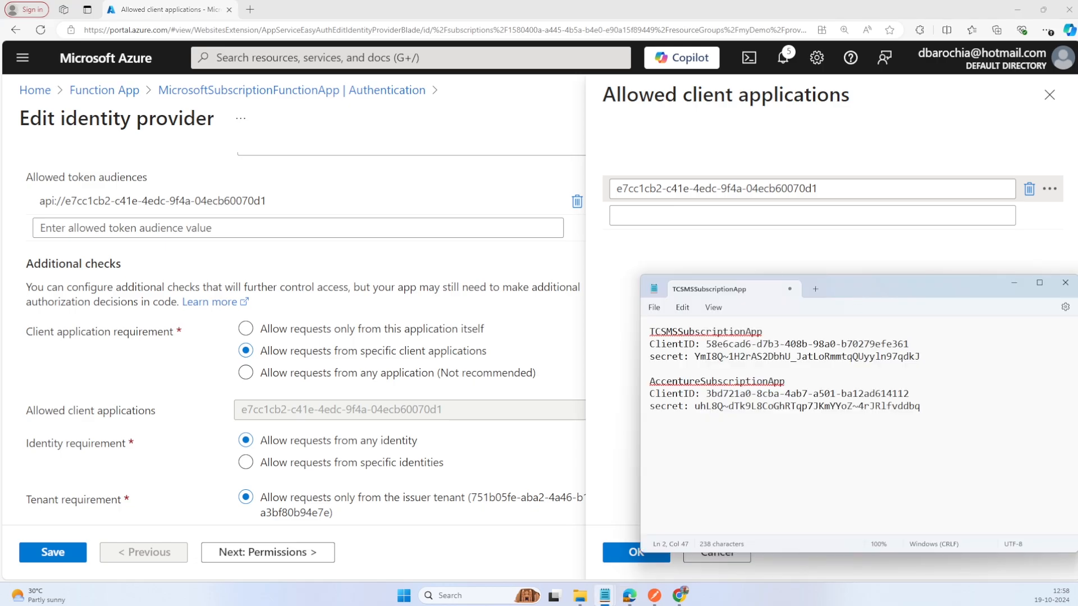
left_click_drag(909, 344, 708, 349)
key("ctrl+c")
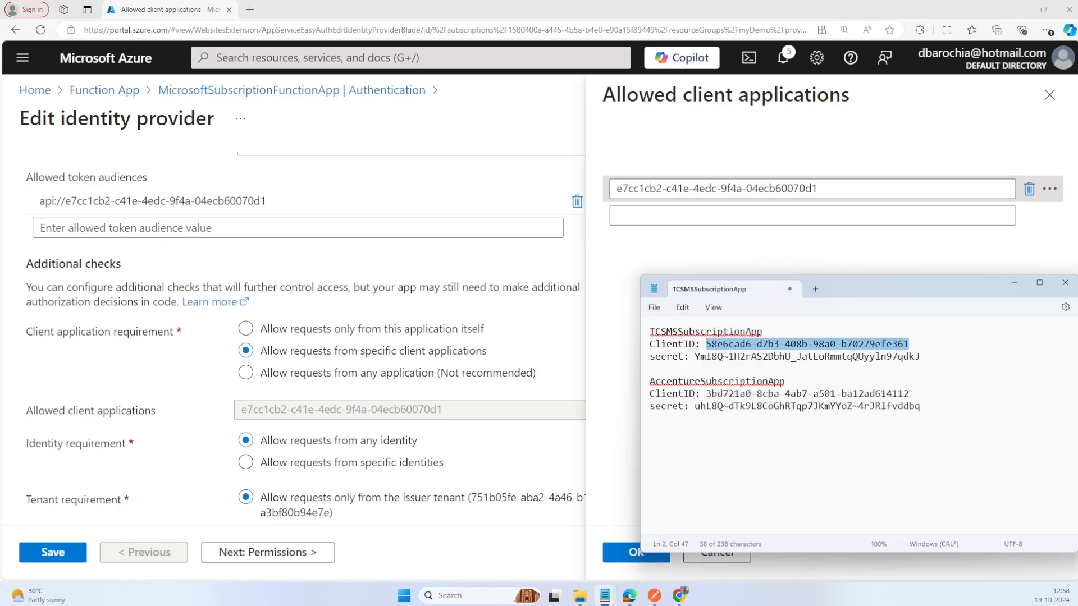
left_click(854, 190)
key("ctrl+a")
key("ctrl+v")
Step: Add AccentureSubscriptionApp's client ID from the Notepad notes as a second allowed client application and save the identity provider
key("alt+Tab")
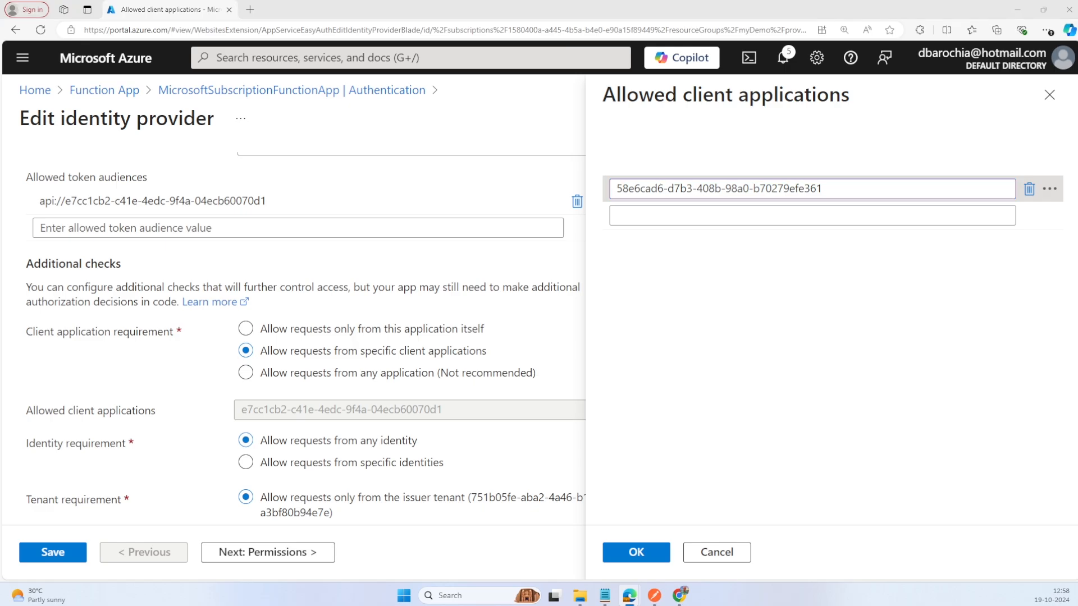
left_click_drag(914, 394, 712, 398)
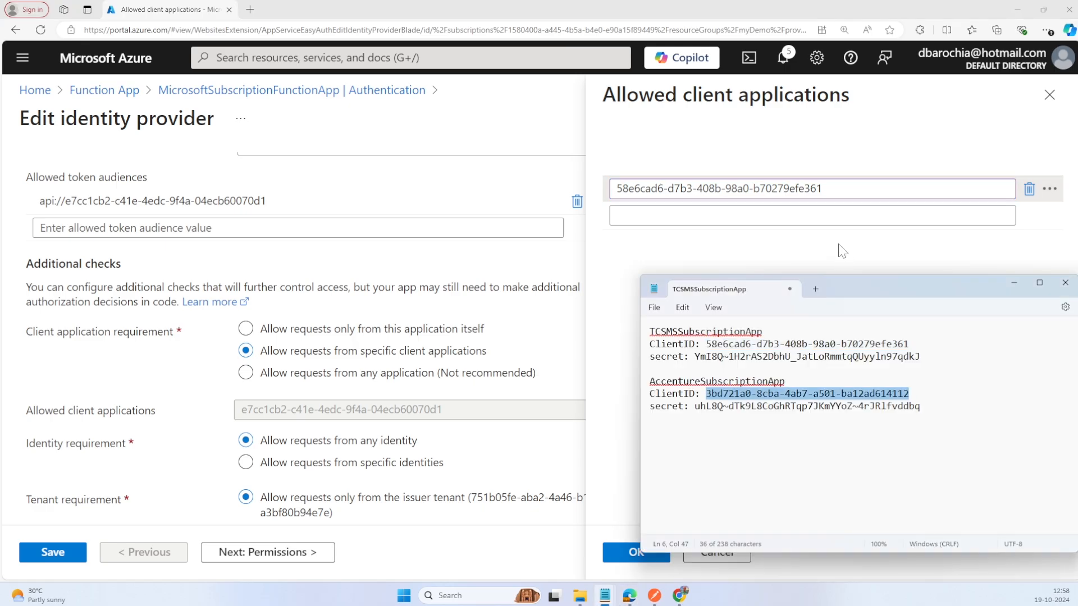
left_click(814, 216)
key("ctrl+v")
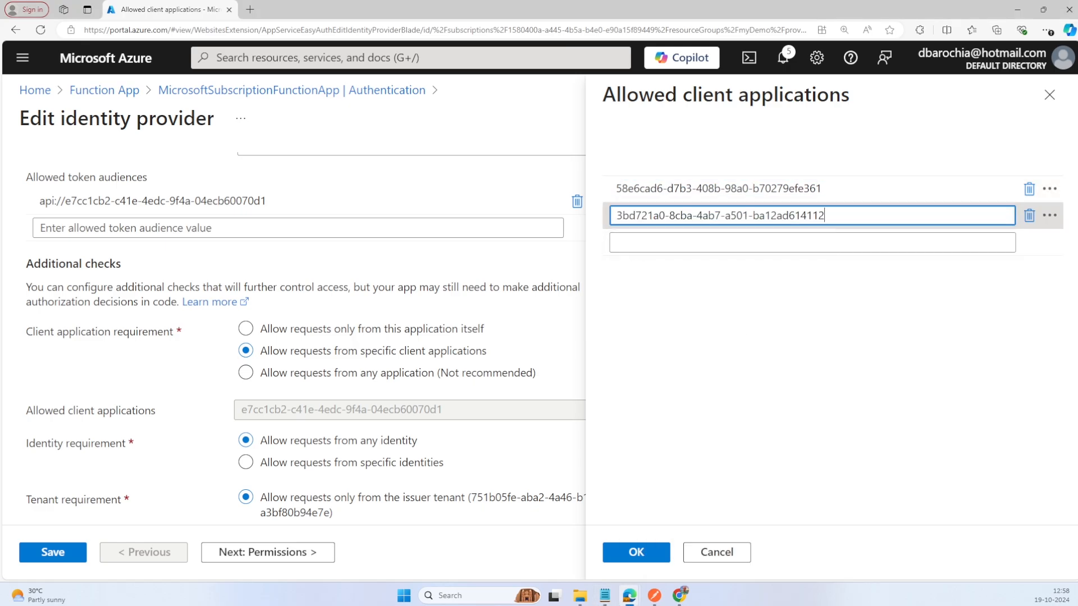
left_click(636, 552)
left_click(48, 553)
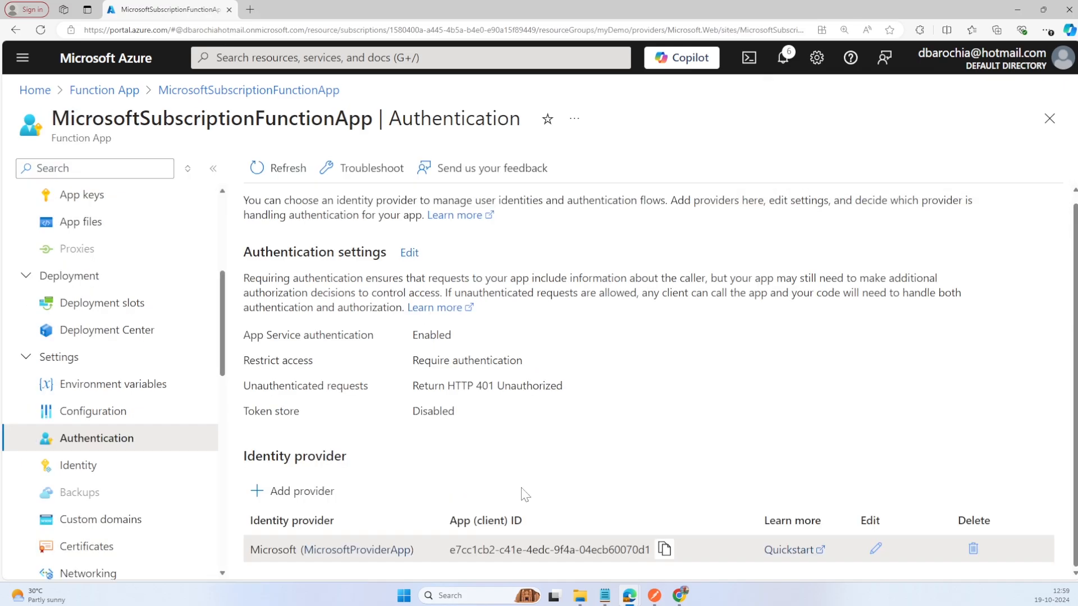
Step: Add MicrosoftProviderApp's client ID to the start of the Notepad notes under the heading "MicrosoftProvider App:" with the label "ClientID:"
left_click(666, 554)
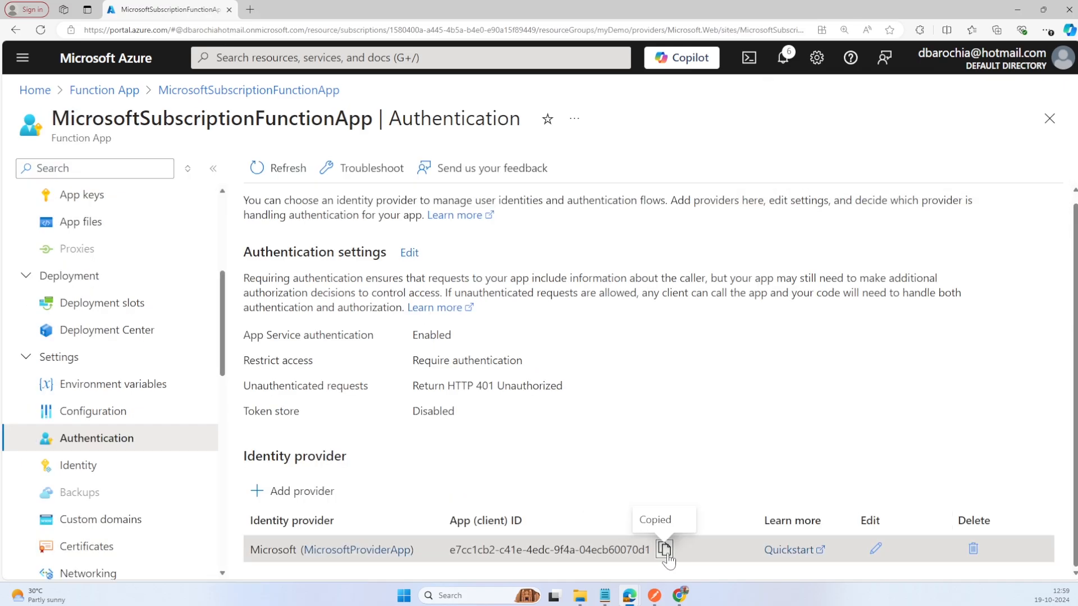
key("alt+Tab")
key("Return")
key("Up")
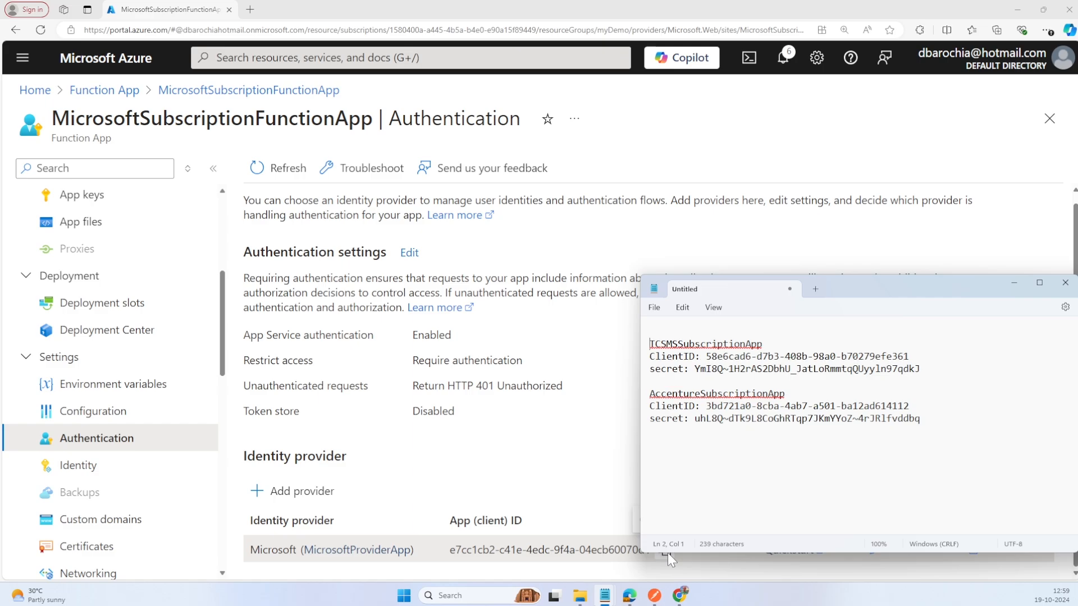
type("MicrosoftProvider App:")
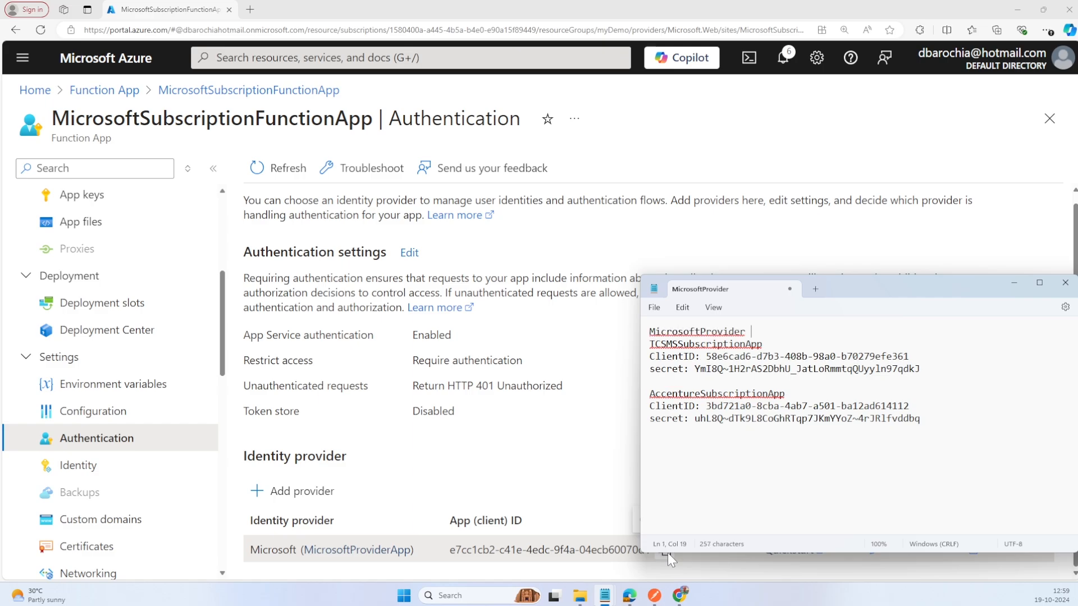
key("Return")
type("ClientID:")
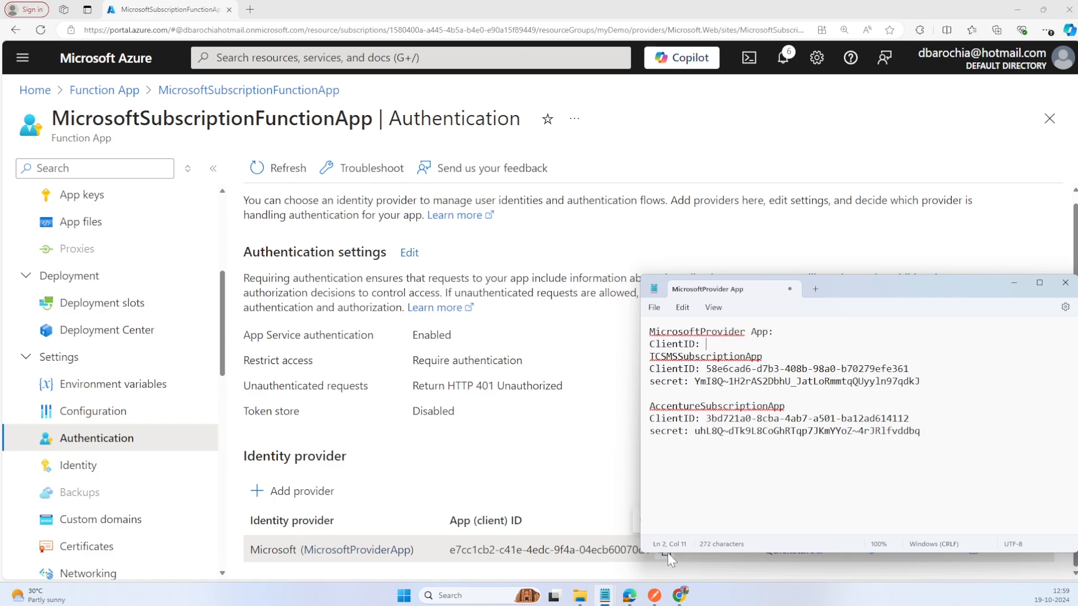
key("ctrl+v")
key("Return")
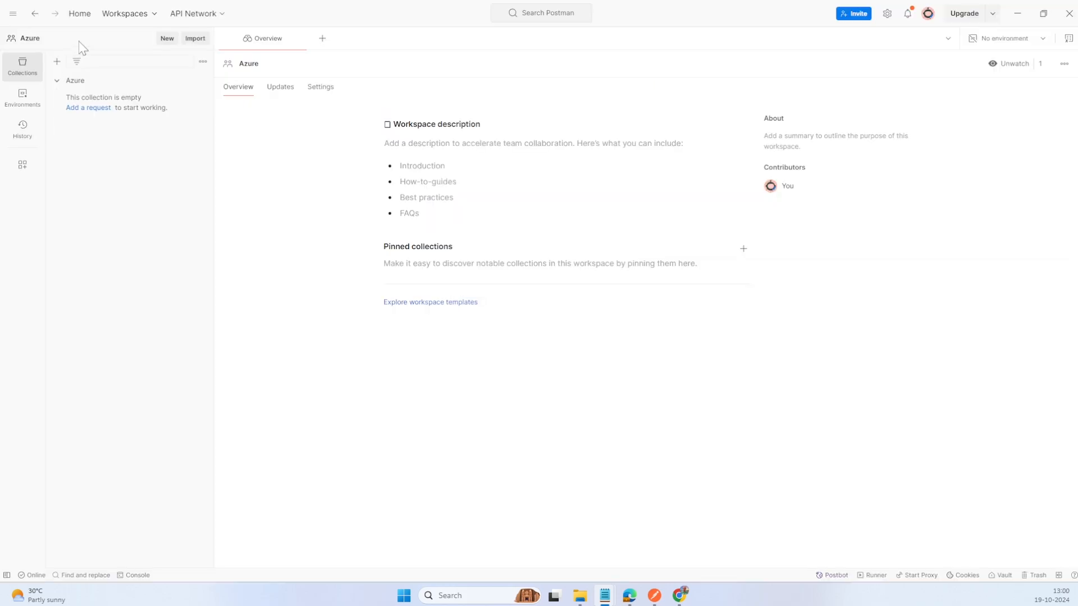
Step: Switch to Postman, create an HTTP request with the POST method and save it as TCSMSSubscriptionAppToken in the Azure collection
left_click(164, 39)
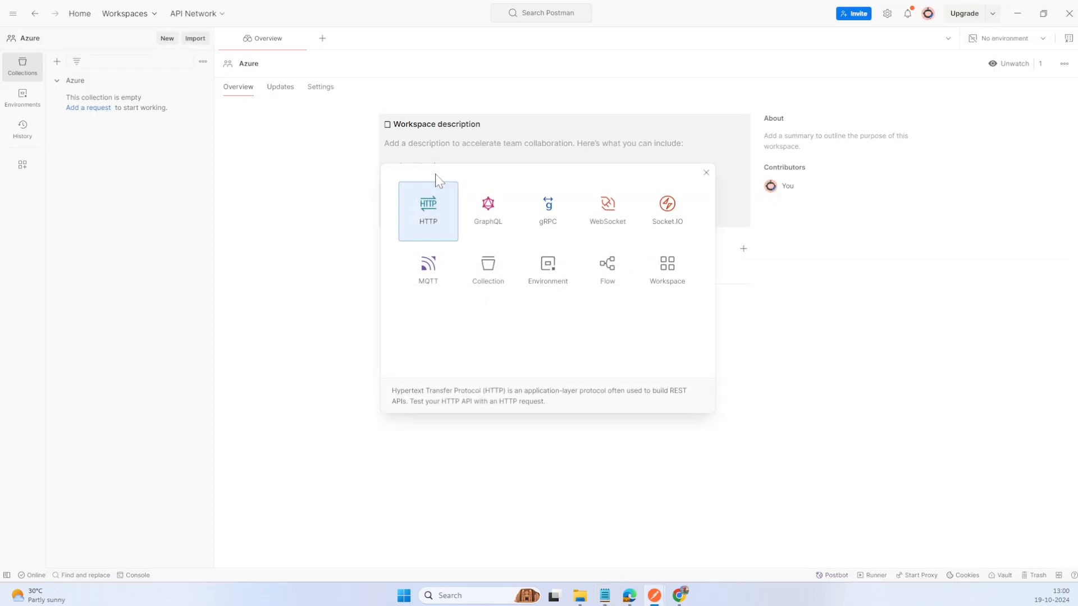
left_click(443, 214)
left_click(272, 94)
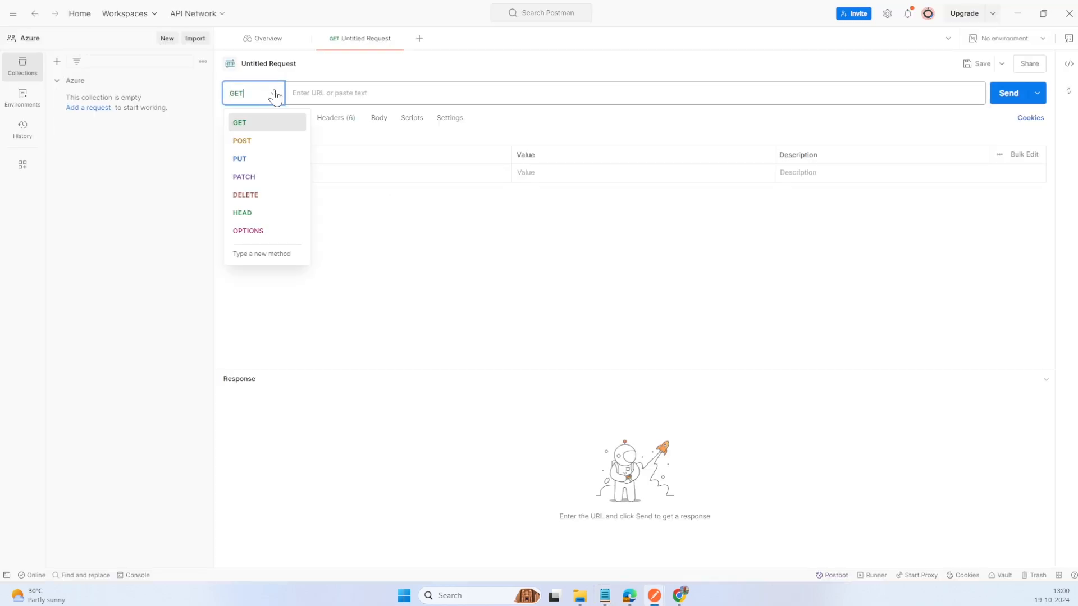
left_click(258, 141)
key("ctrl+s")
key("ctrl+v")
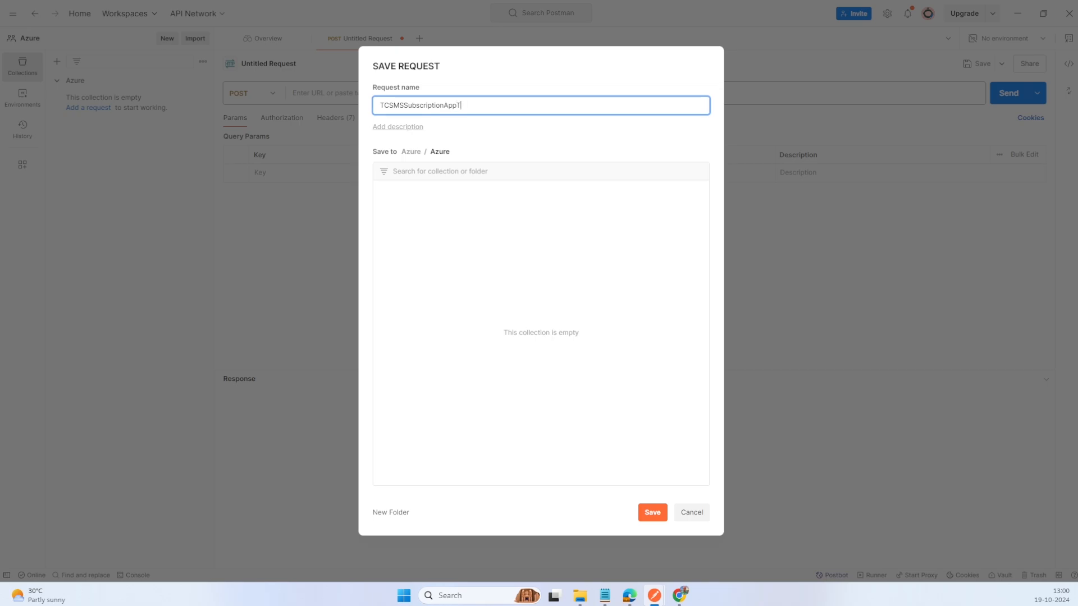
left_click(652, 512)
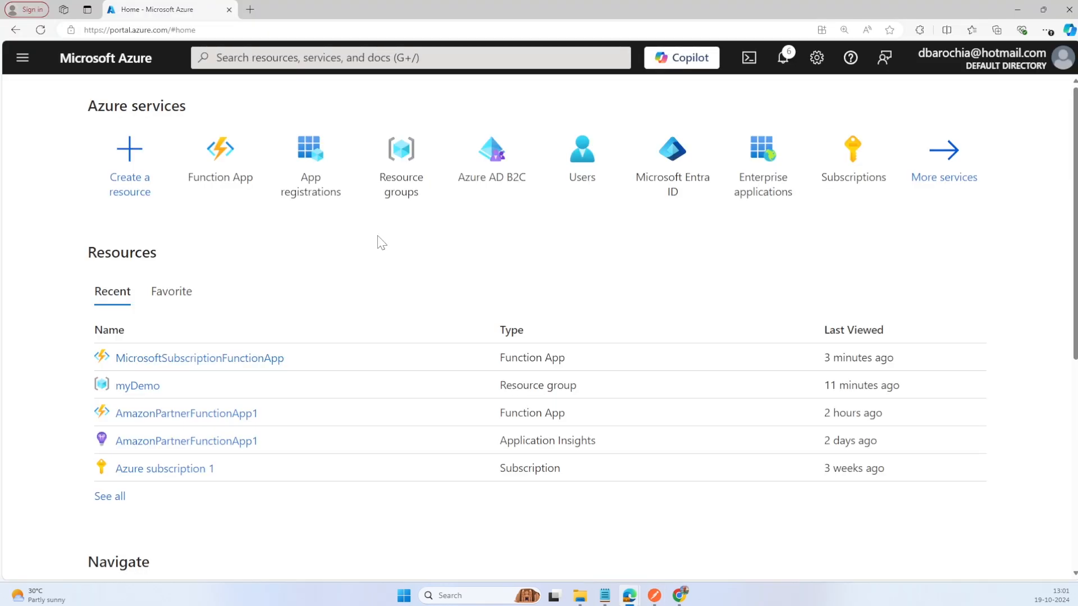
Step: Copy the OAuth 2.0 token endpoint (v2) of TCSMSSubscriptionApp from its Azure app registration into the Postman request URL
left_click(328, 192)
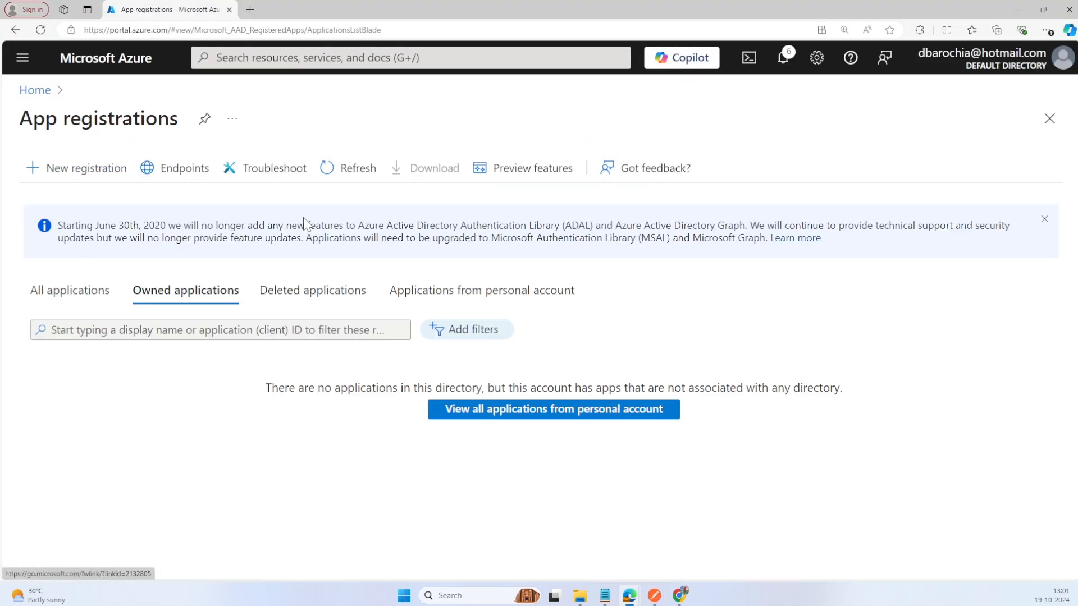
left_click(104, 289)
scroll(236, 458, "down", 1)
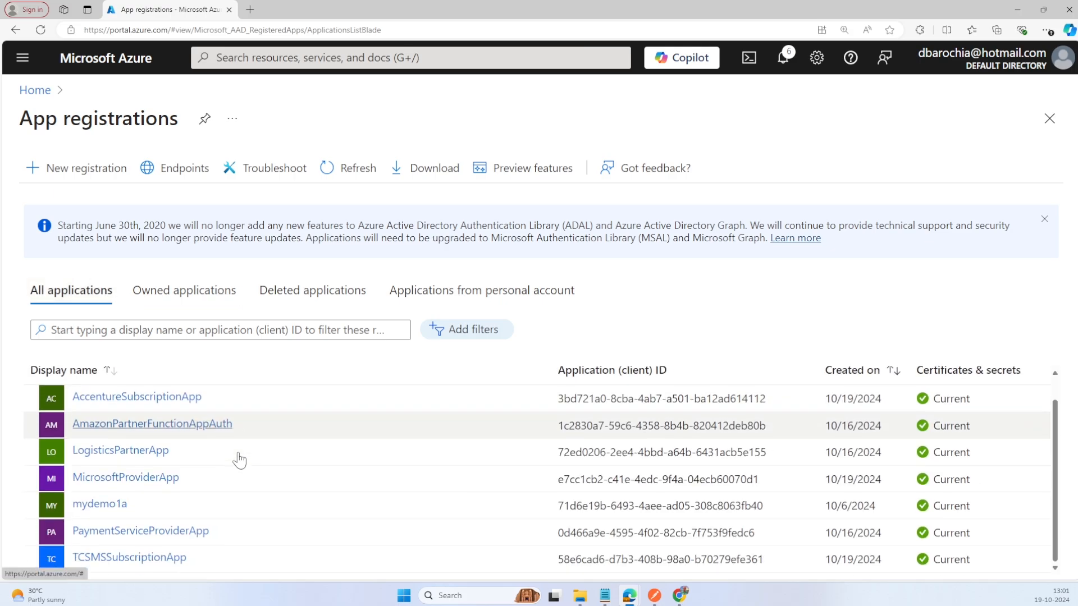
left_click(145, 557)
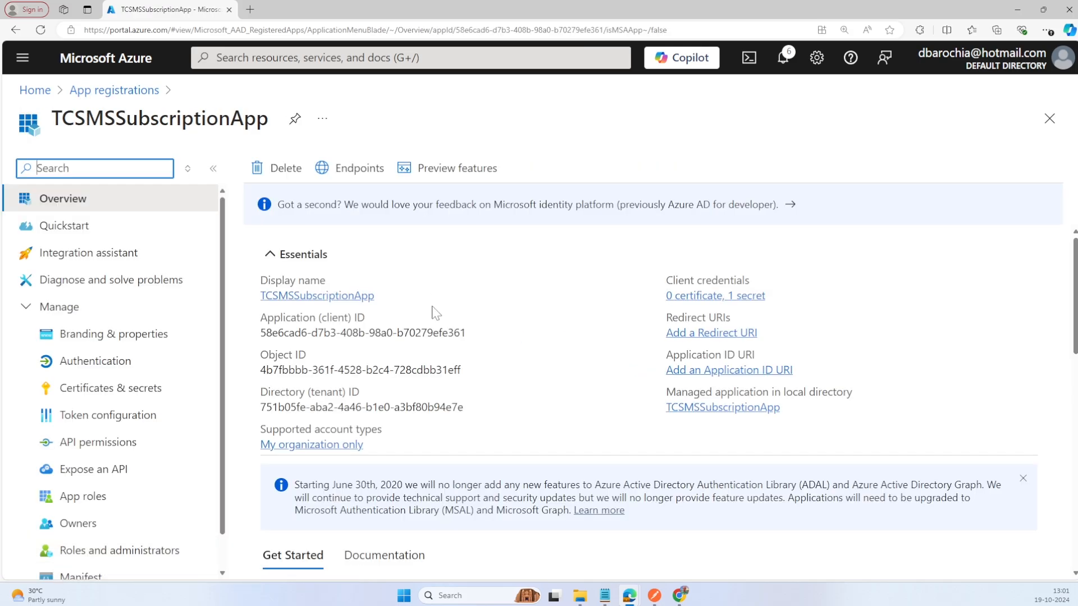
left_click(347, 174)
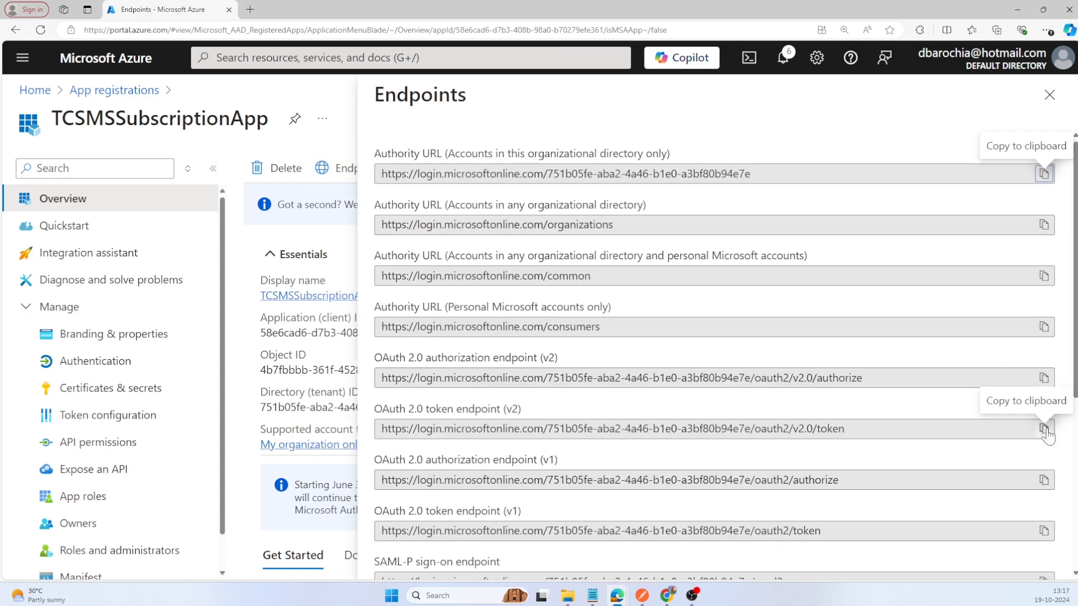
left_click(1043, 429)
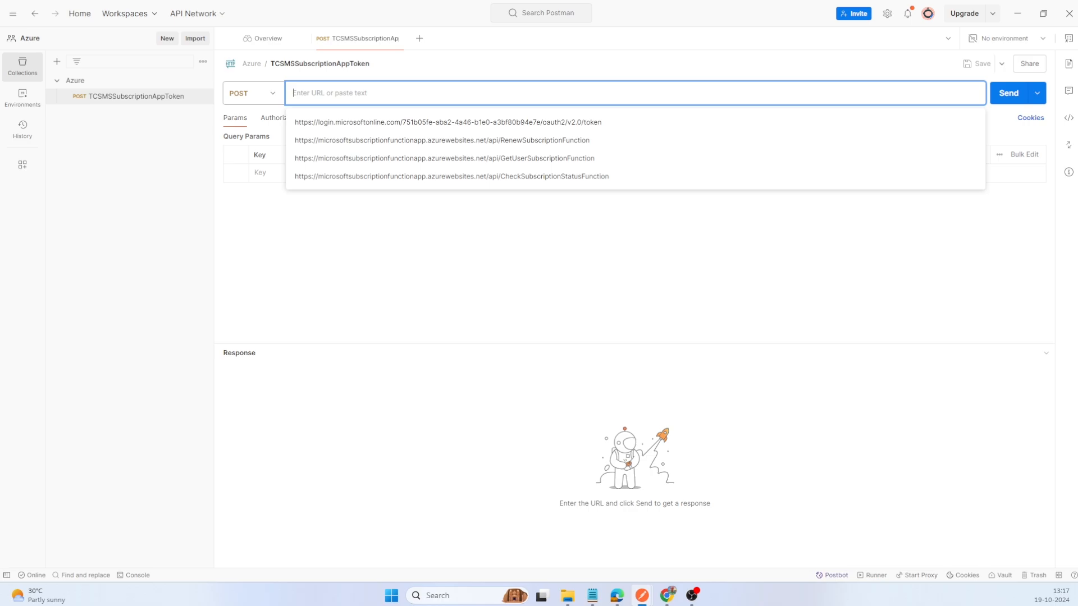
key("ctrl+v")
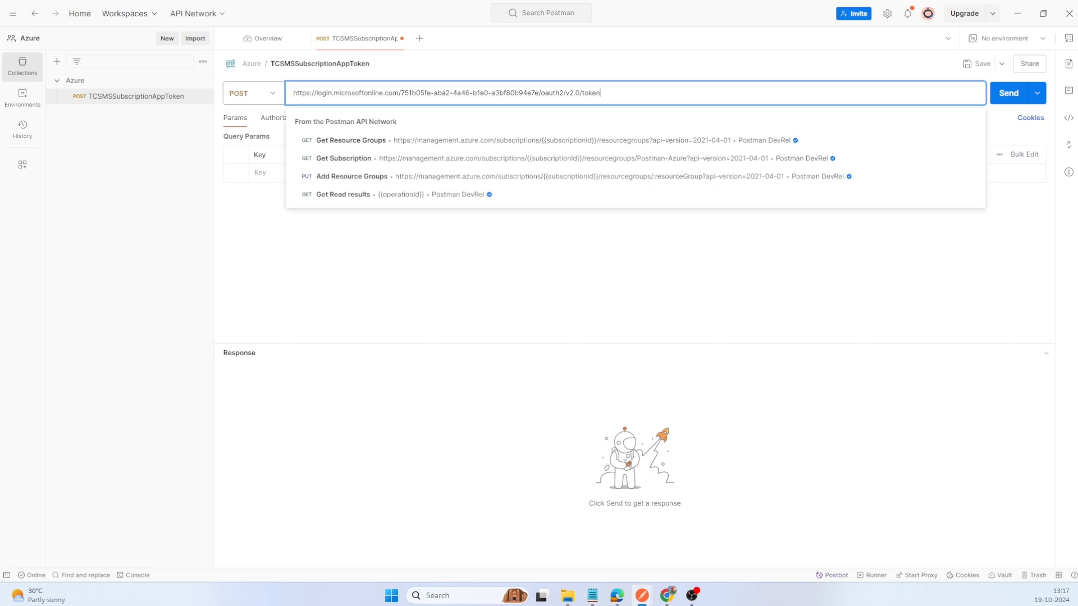
Step: Add a Content-Type header with the value application/x-www-form-urlencoded to the token request
left_click(336, 118)
left_click(266, 173)
type("Con")
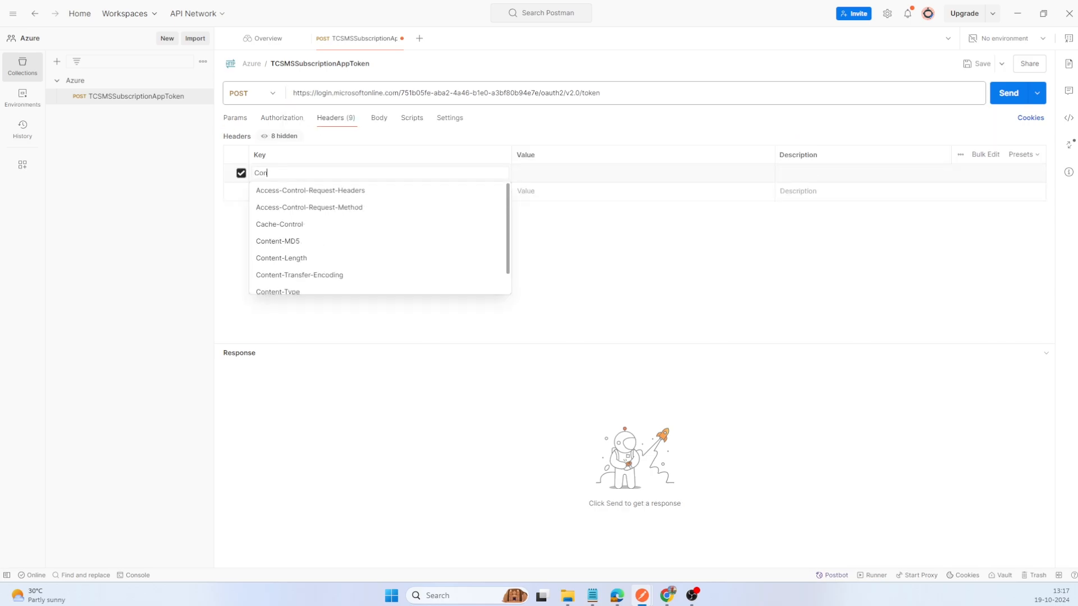
type("tent")
left_click(308, 241)
type("app")
scroll(640, 264, "down", 5)
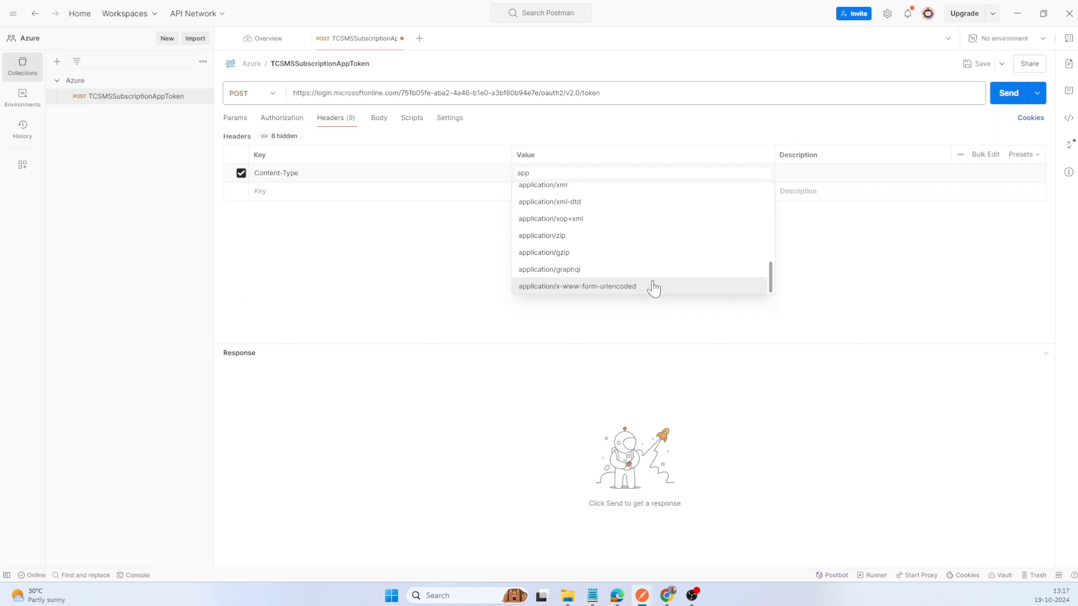
left_click(618, 286)
Step: Set the token request's body to x-www-form-urlencoded and add the parameter grant_type with the value client_credentials
left_click(379, 118)
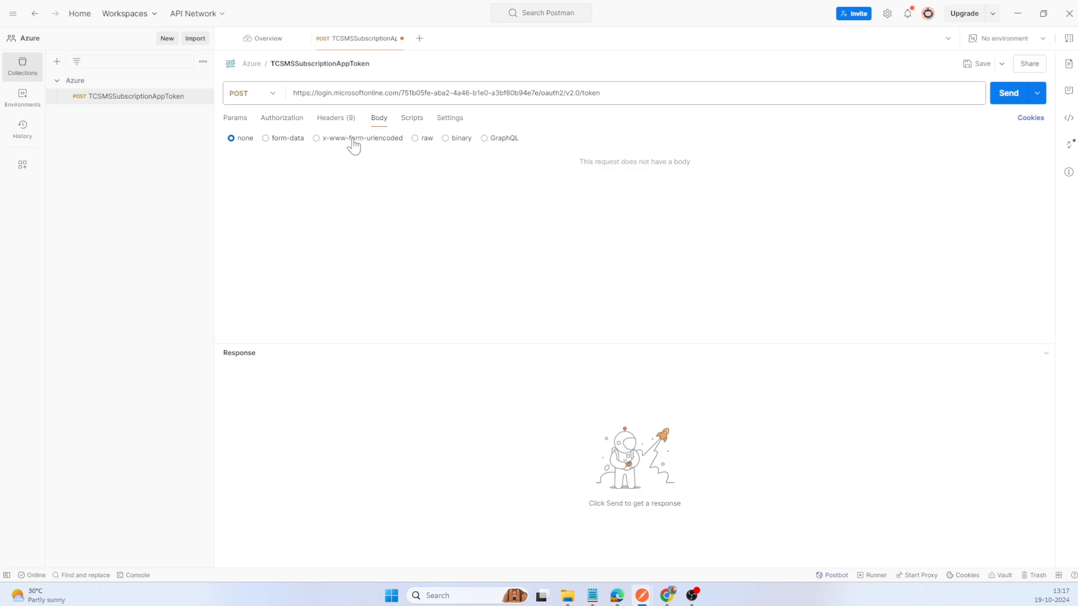
left_click(353, 140)
left_click(325, 176)
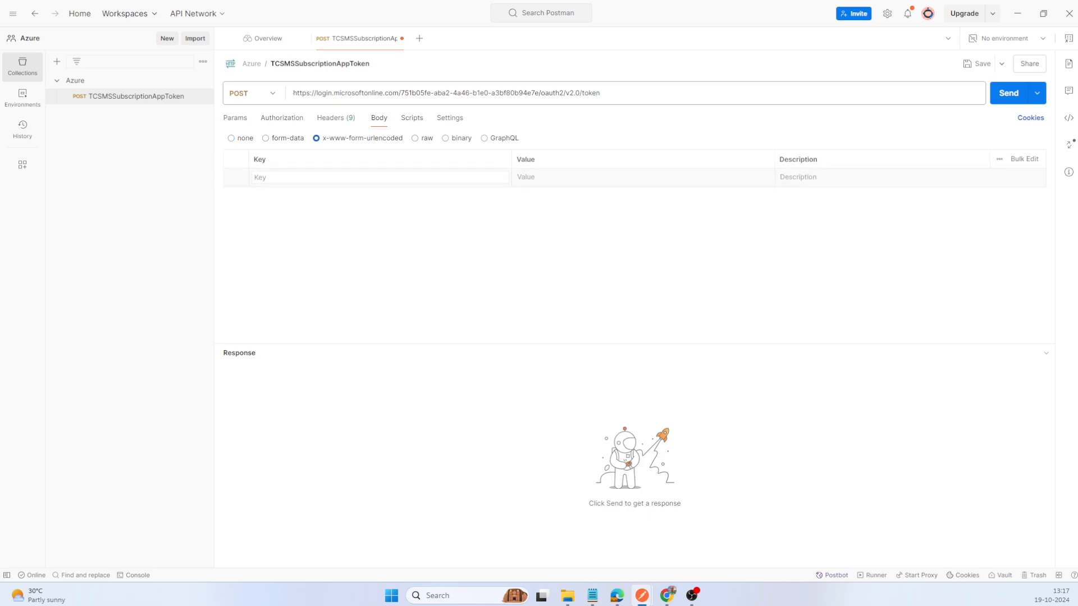
type("grant_type")
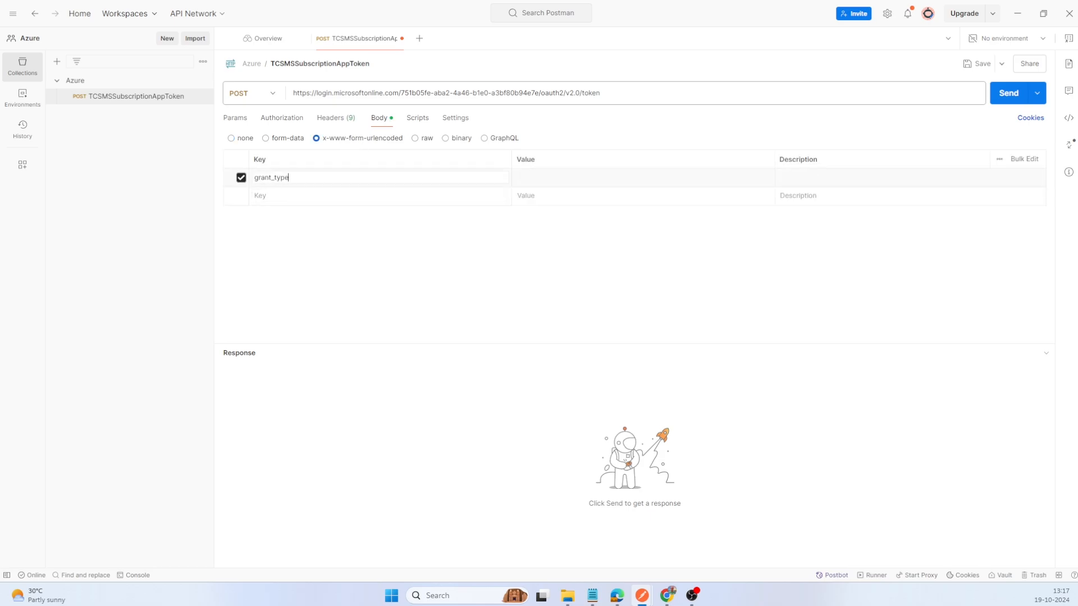
type("client_credentials")
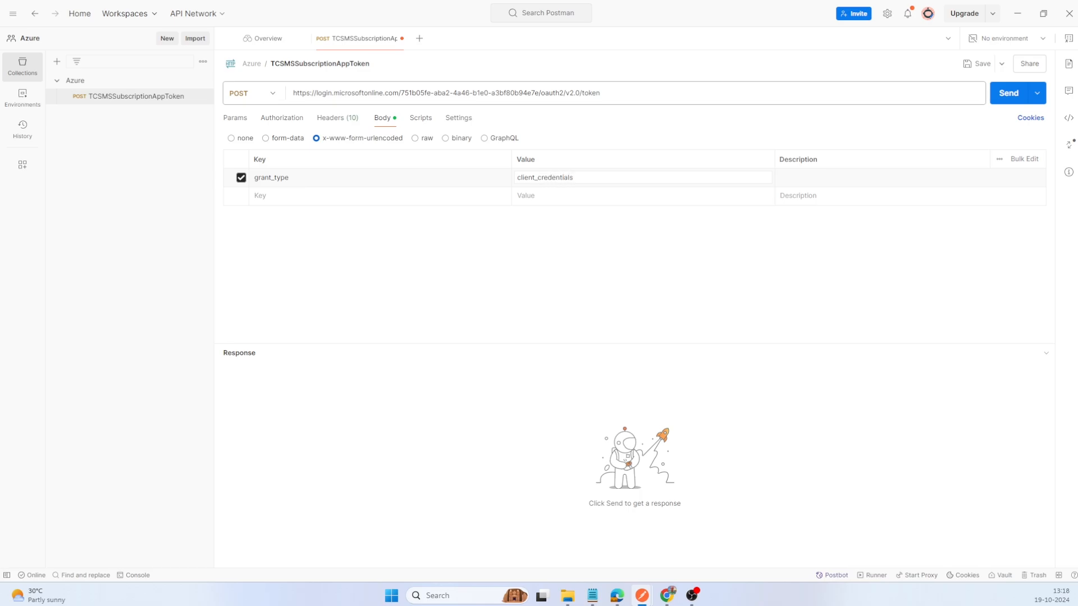
Step: Add a client_id body parameter holding TCSMSSubscriptionApp's client ID from the notes
key("Tab")
key("Tab")
type("client_")
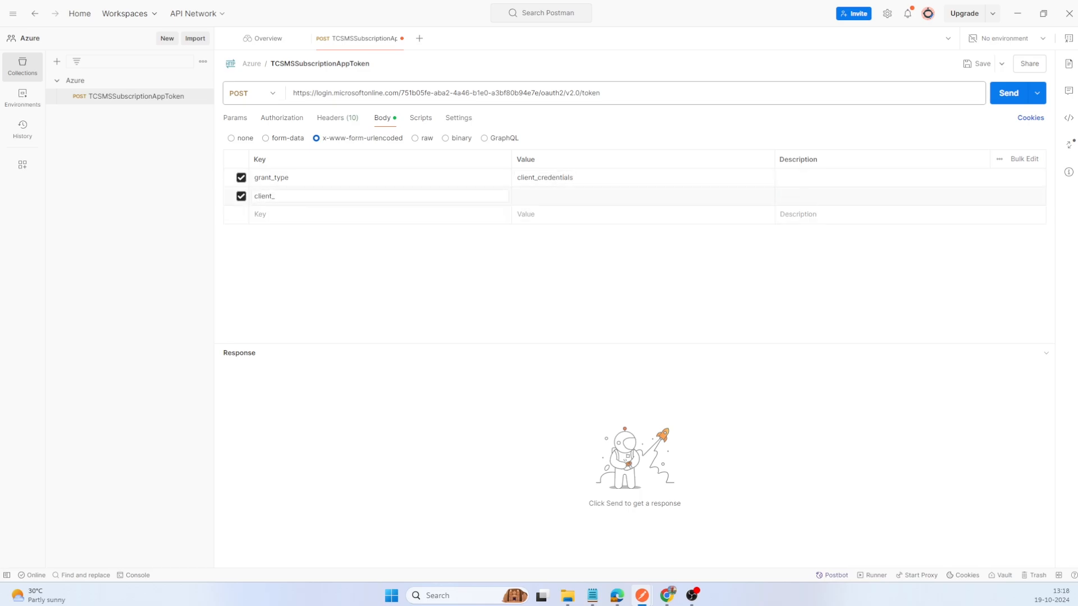
type("id")
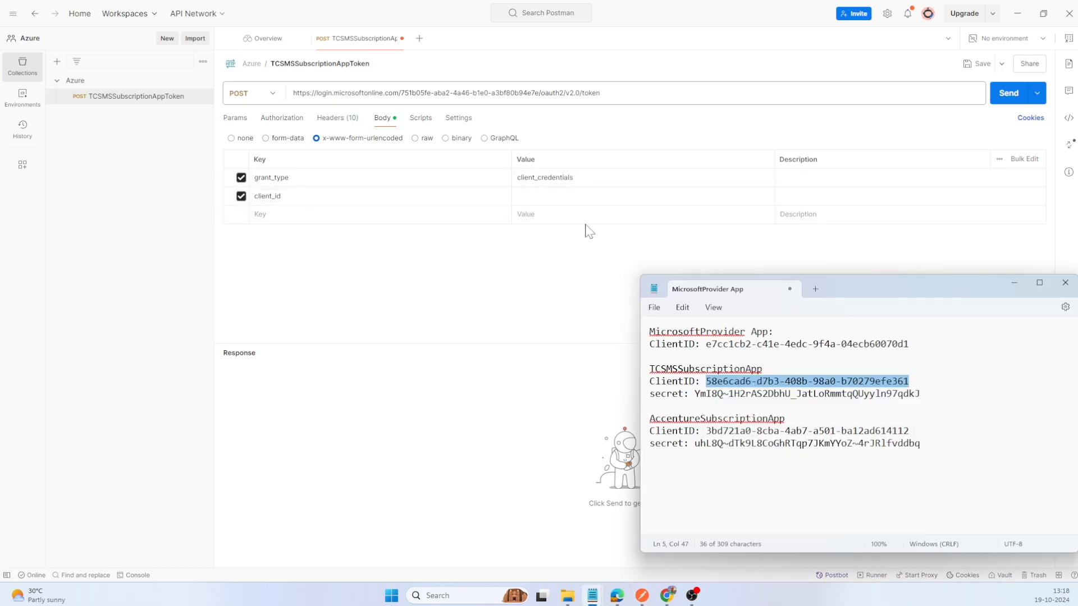
left_click(582, 196)
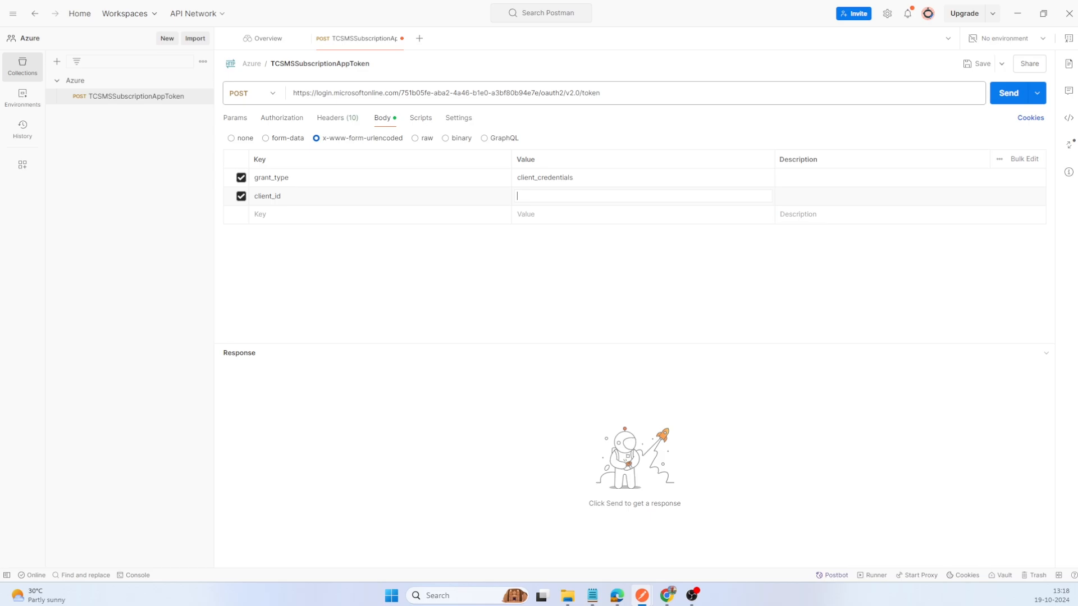
type("58e6cad6-d7b3-408b-98a0-b70279efe361")
Step: Add a client_secret body parameter and paste TCSMSSubscriptionApp's client secret from the notes as its value
key("Tab")
key("Tab")
type("cli")
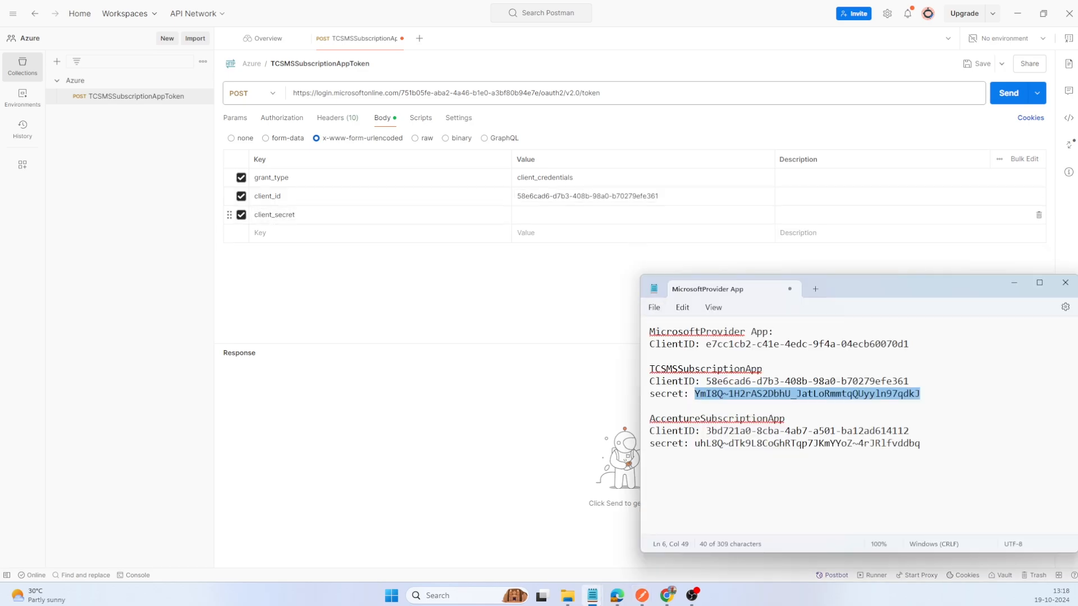
left_click(635, 219)
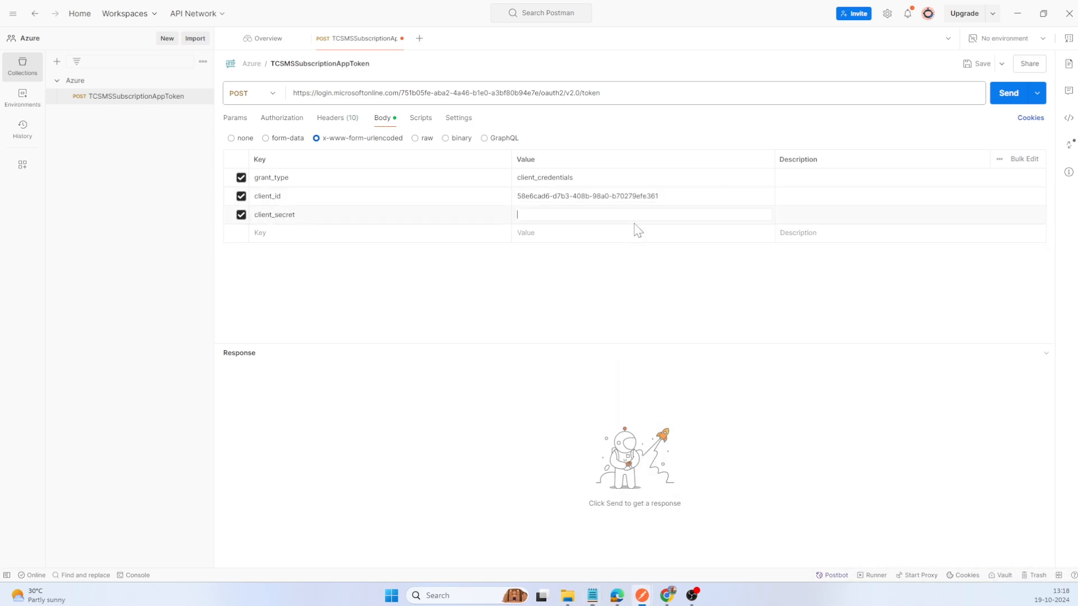
key("ctrl+v")
Step: Add a scope body parameter with MicrosoftProviderApp's client ID followed by /.default, and send the token request
key("Tab")
key("Tab")
type("s")
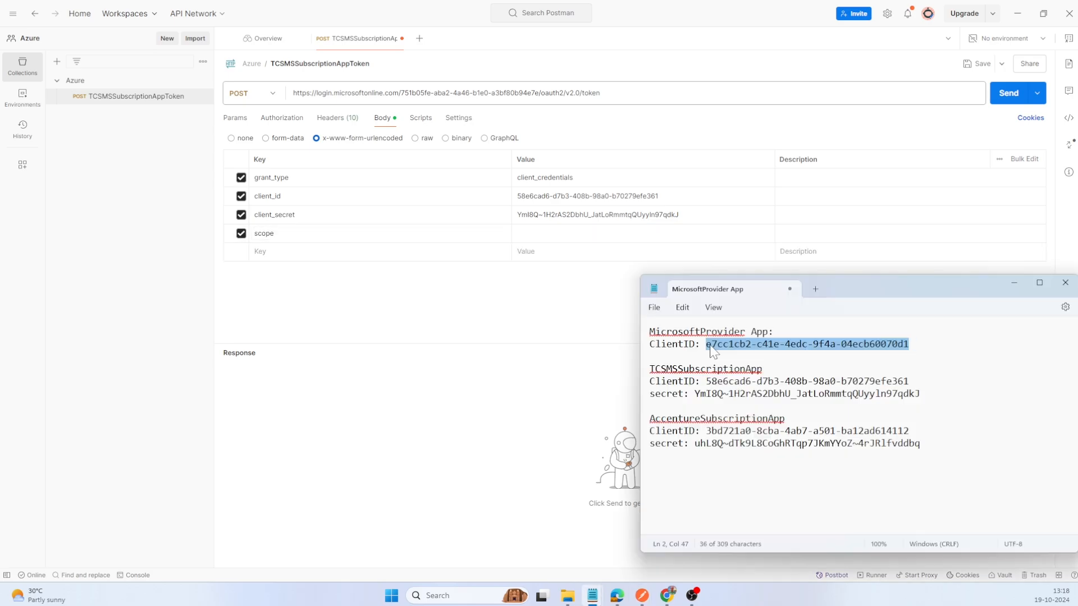
left_click(600, 234)
type("e7cc1cb2-c41e-4edc-9f4a-04ecb60070d1")
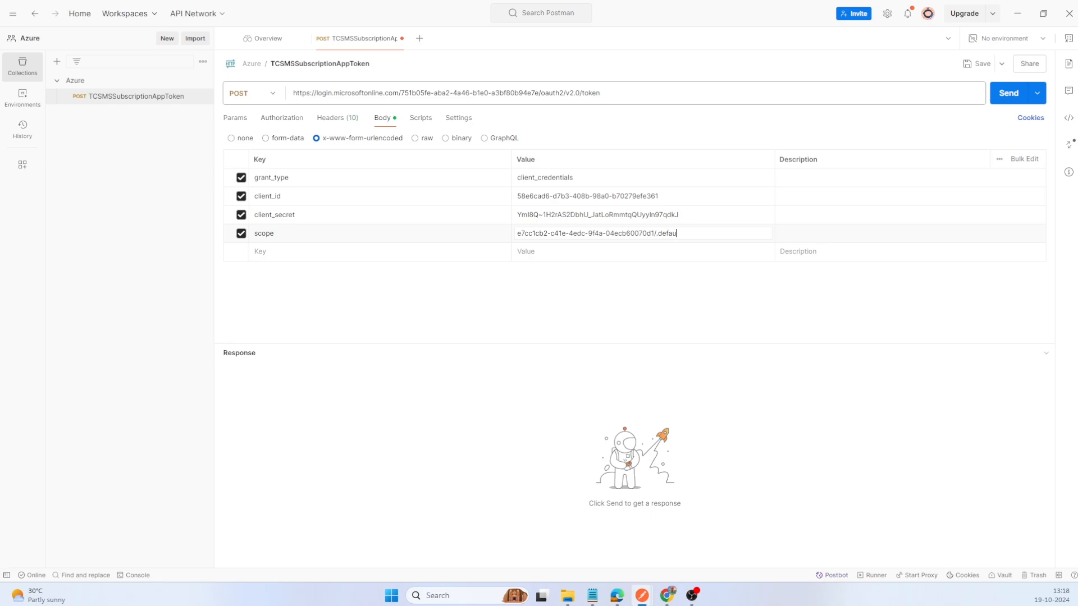
left_click(1019, 95)
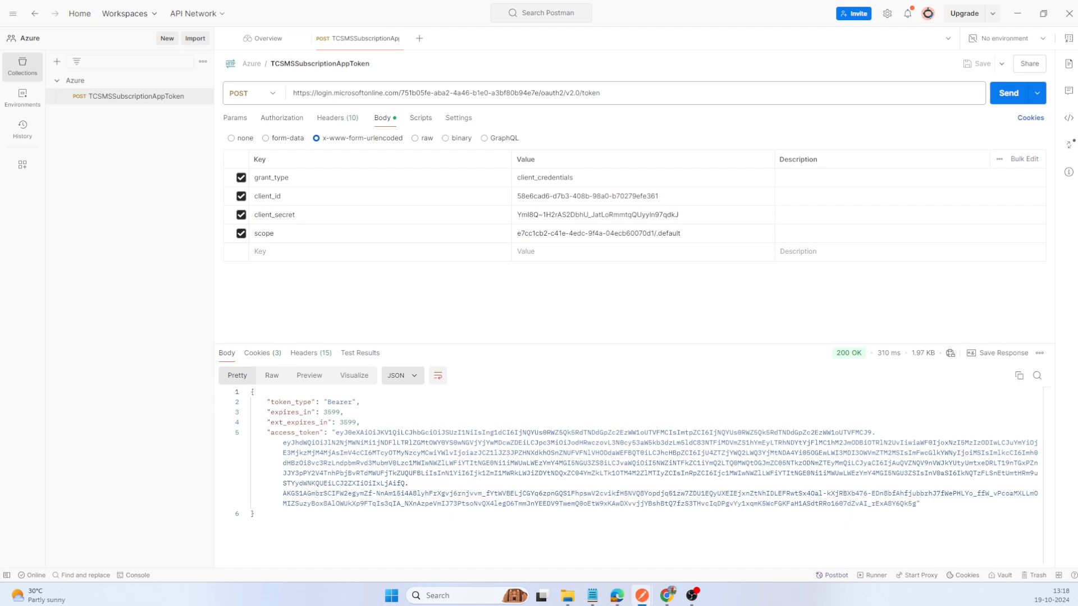
Step: Create a new HTTP request and save it as GetUserSubscriptionFunction in the Azure collection
left_click(168, 39)
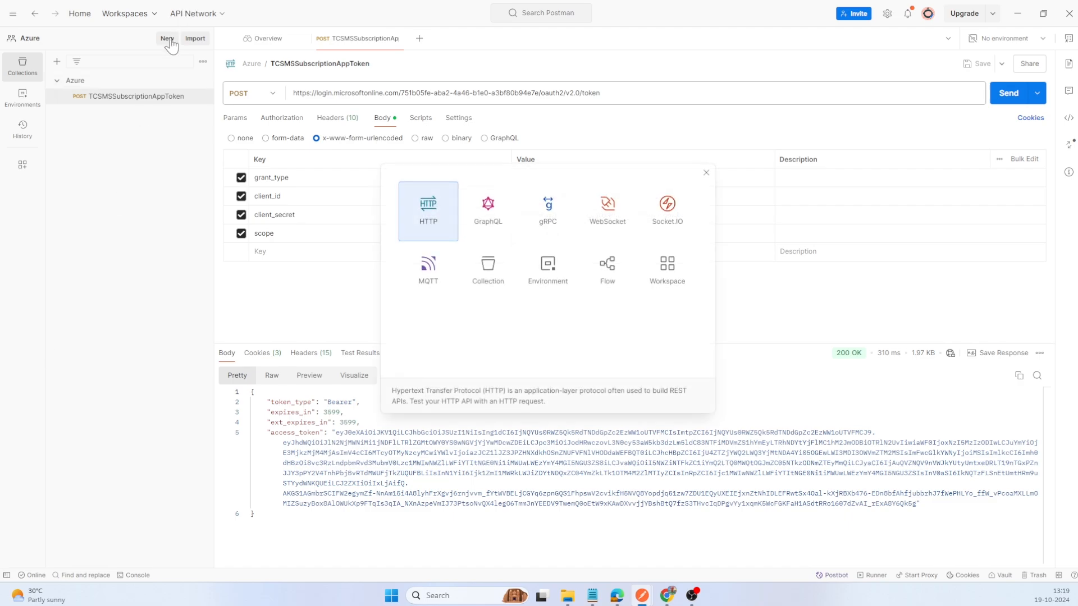
left_click(432, 222)
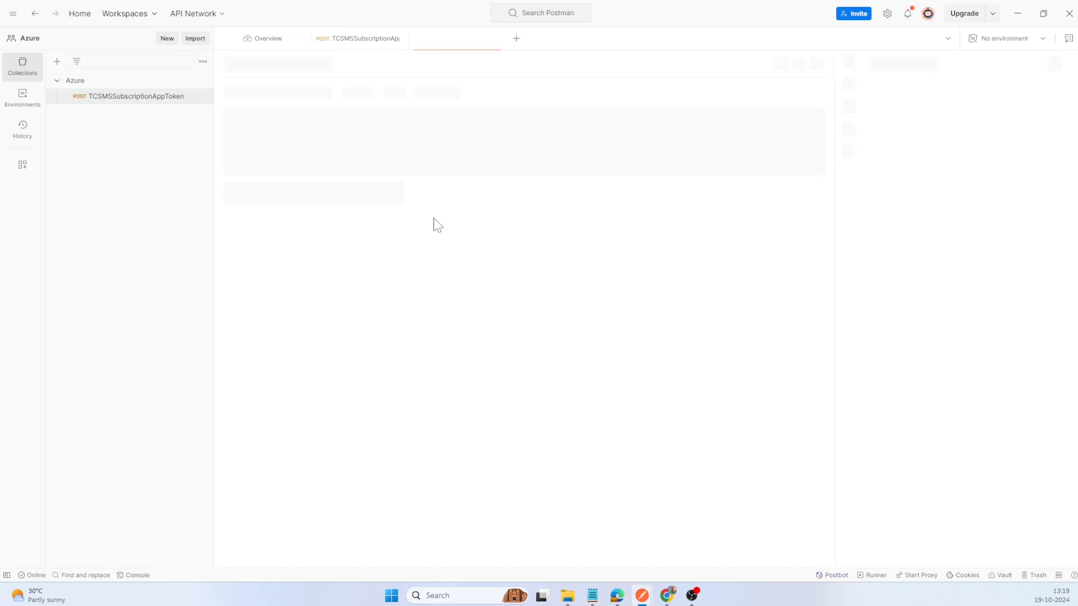
key("ctrl+s")
type("GetUserSubscriptionFunction")
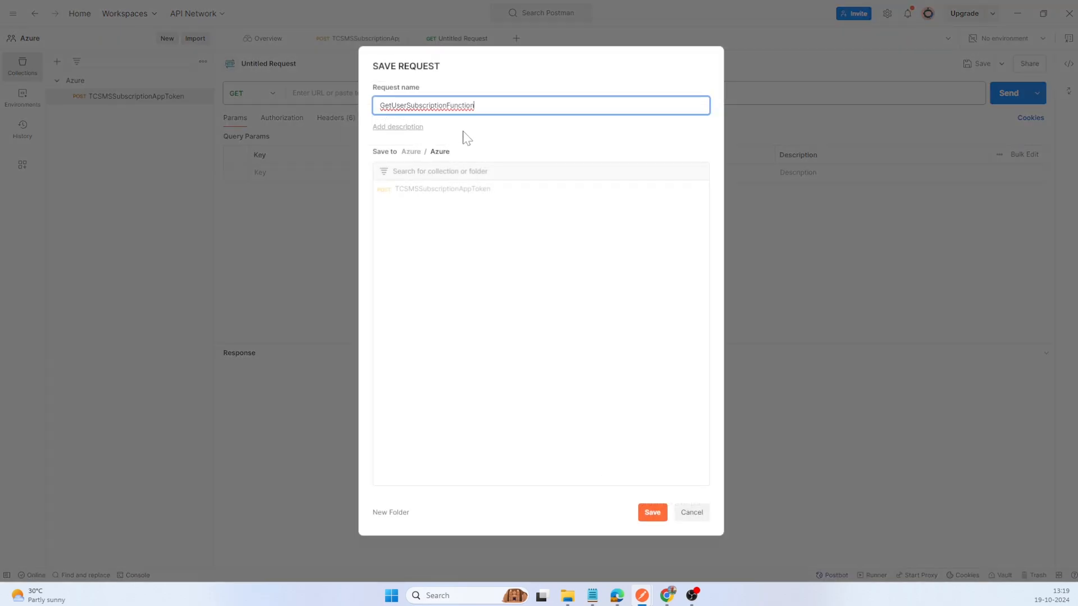
left_click(651, 512)
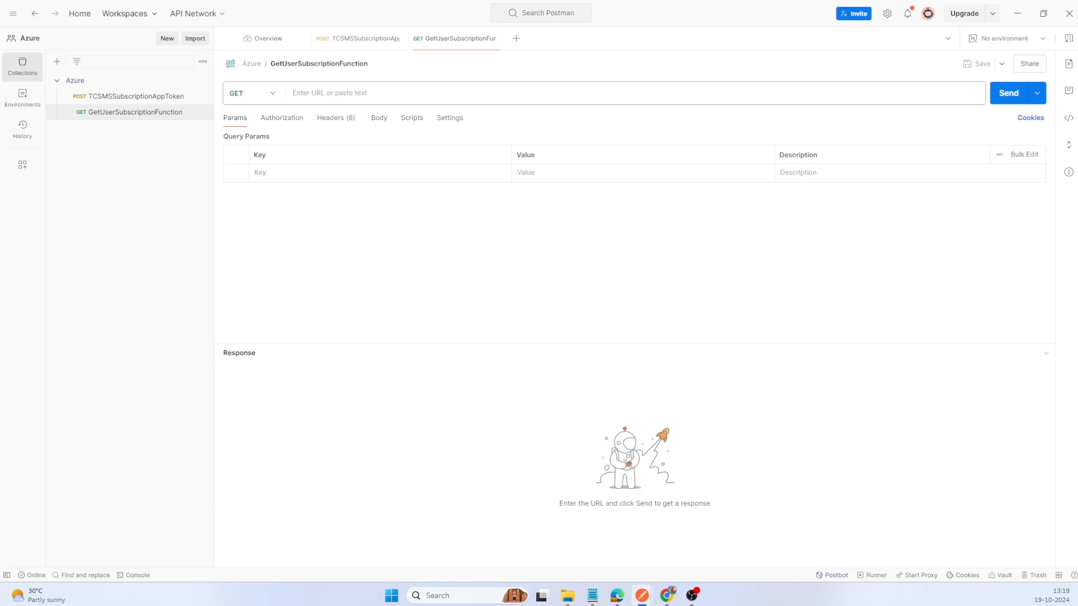
Step: Switch to the Azure portal and open GetUserSubscriptionFunction in the MicrosoftSubscriptionFunctionApp function app
key("alt+Tab")
left_click(37, 93)
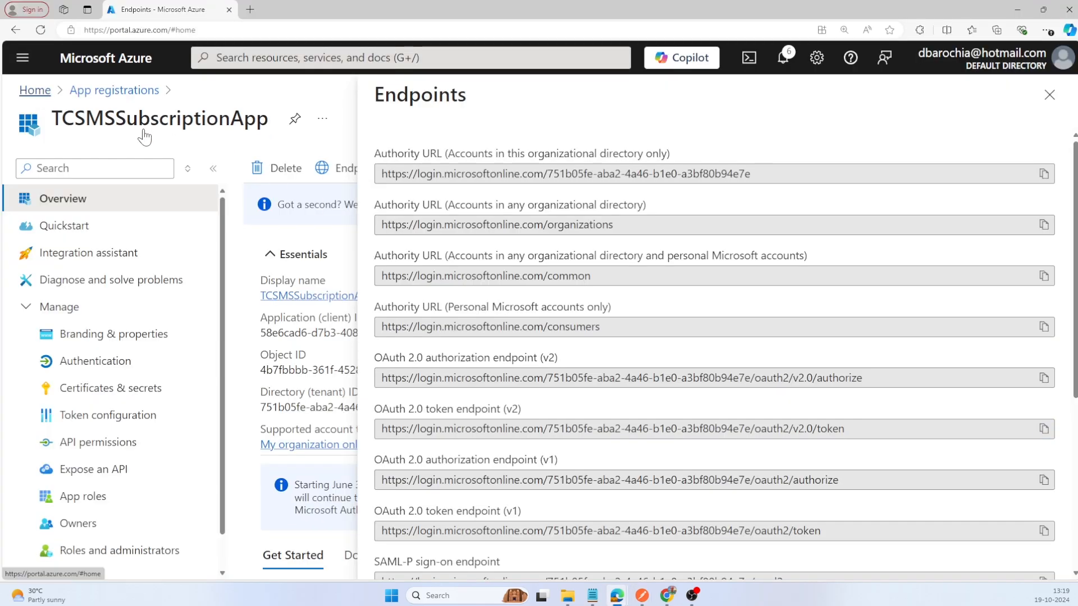
left_click(313, 179)
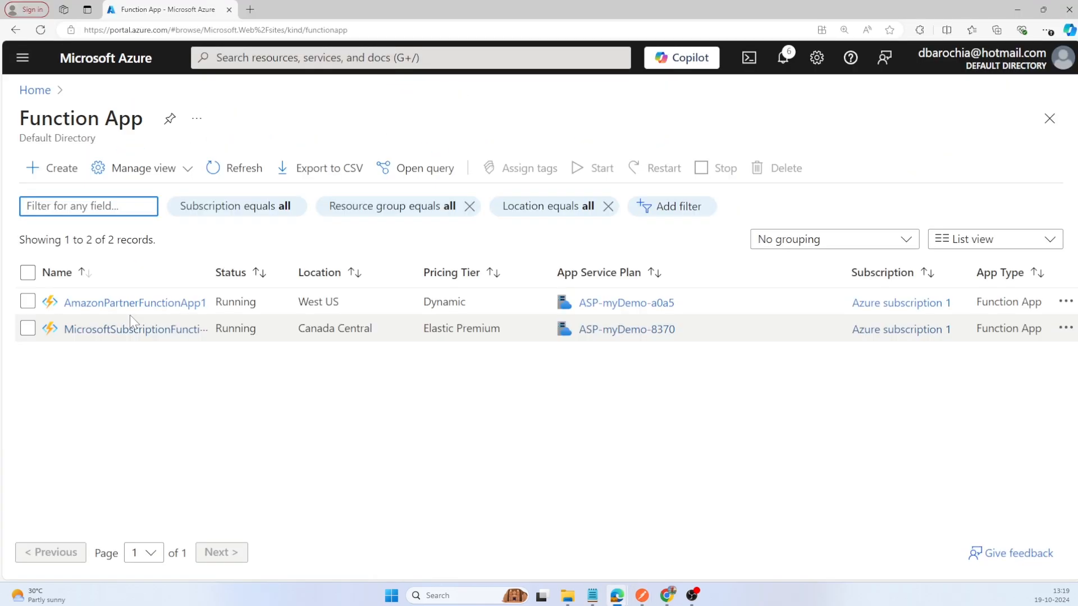
left_click(128, 337)
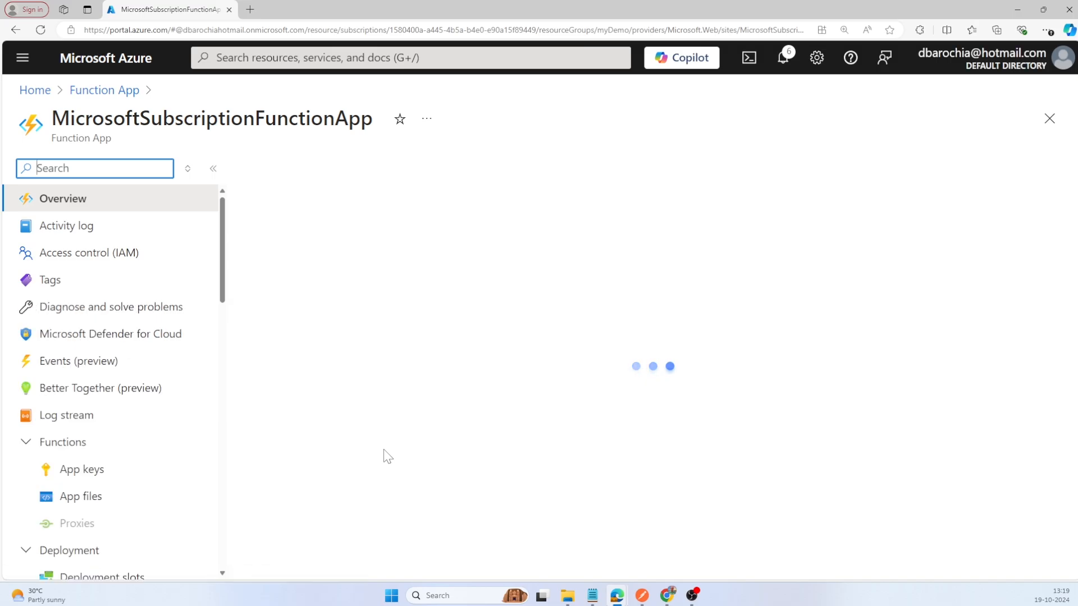
scroll(387, 456, "down", 3)
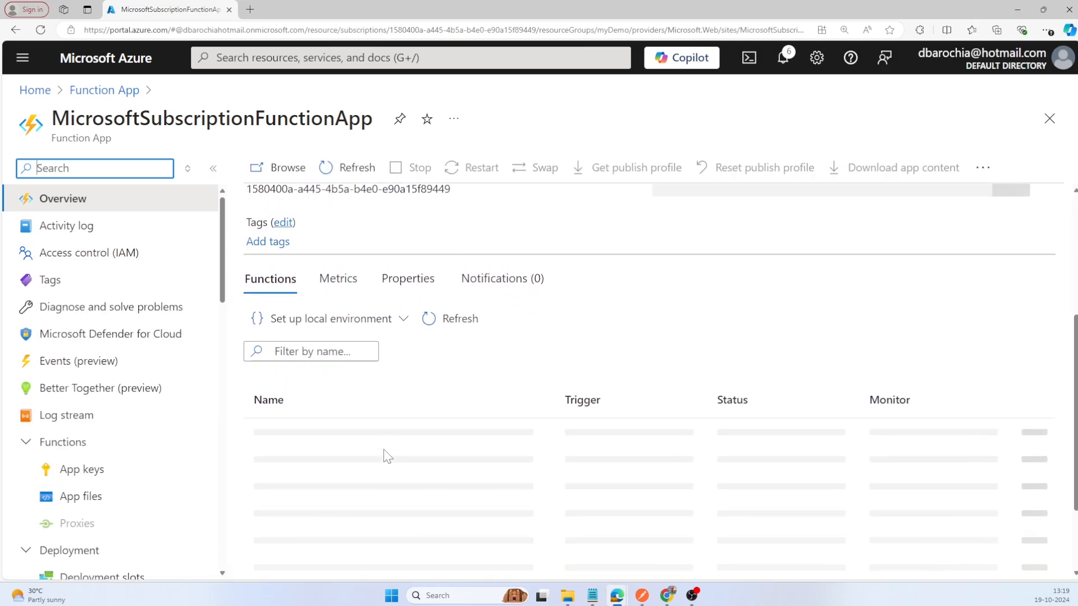
key("ctrl+f")
type("GetUserSubscriptionFunction")
key("Escape")
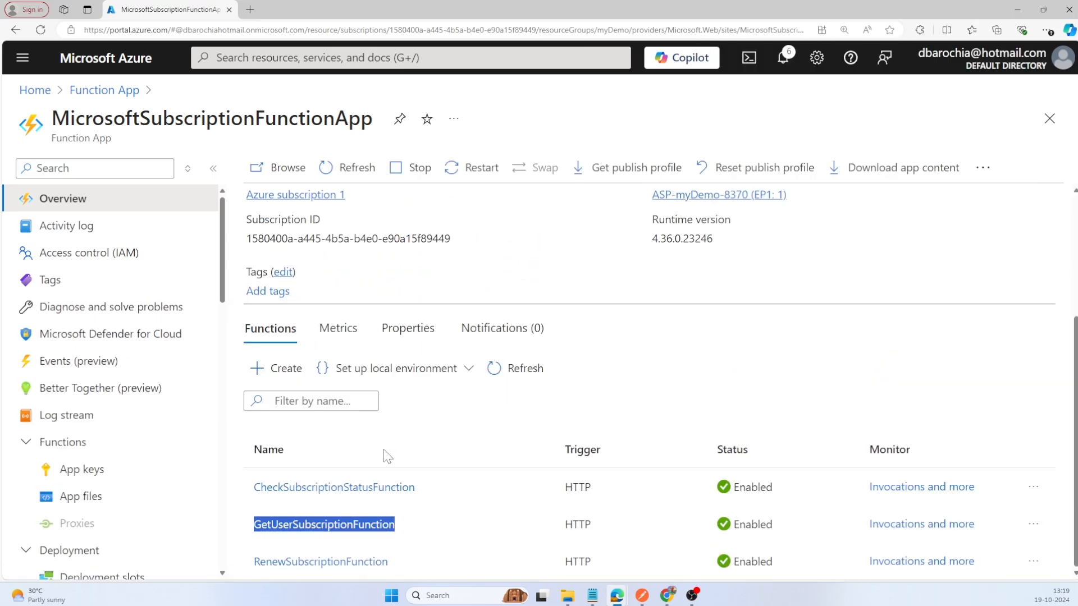
left_click(365, 526)
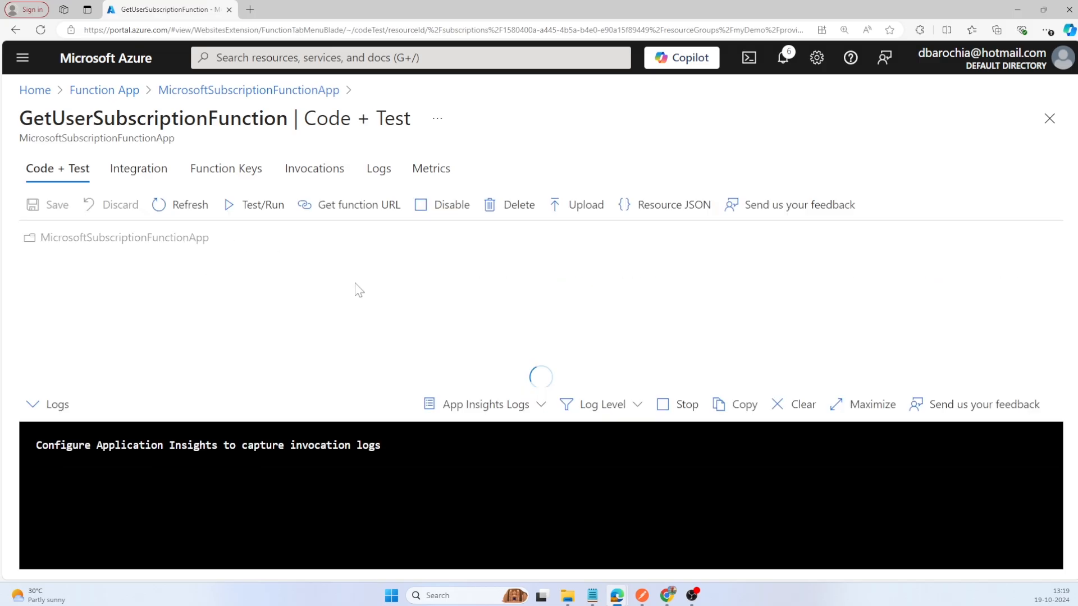
Step: Copy the function's _master (Host key) URL into the Postman GET request, leaving out the host key after the question mark, and save the request
left_click(347, 210)
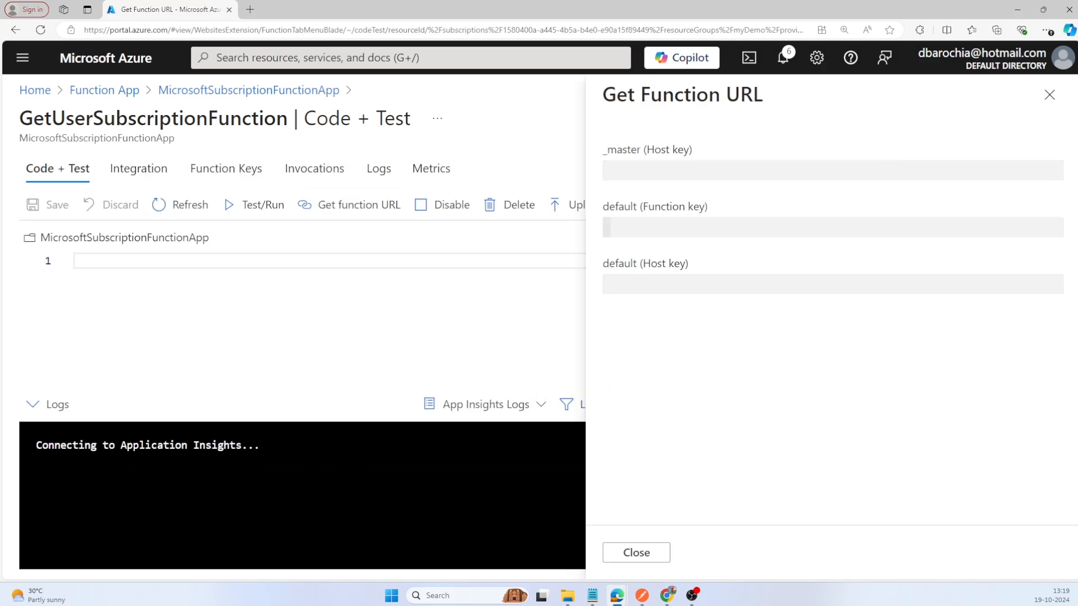
left_click(1053, 176)
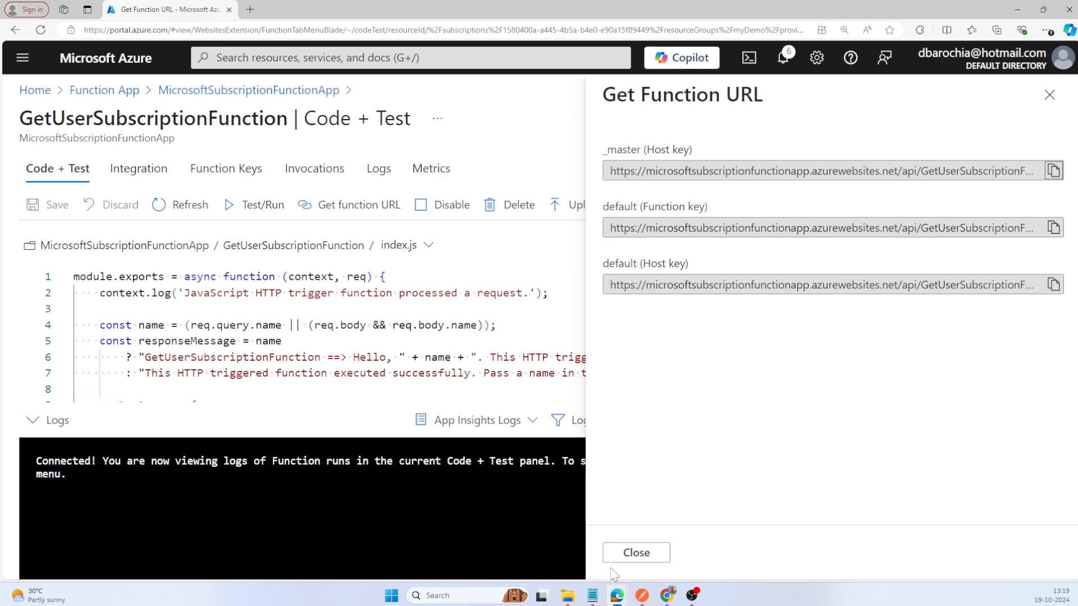
key("alt+Tab")
left_click(436, 94)
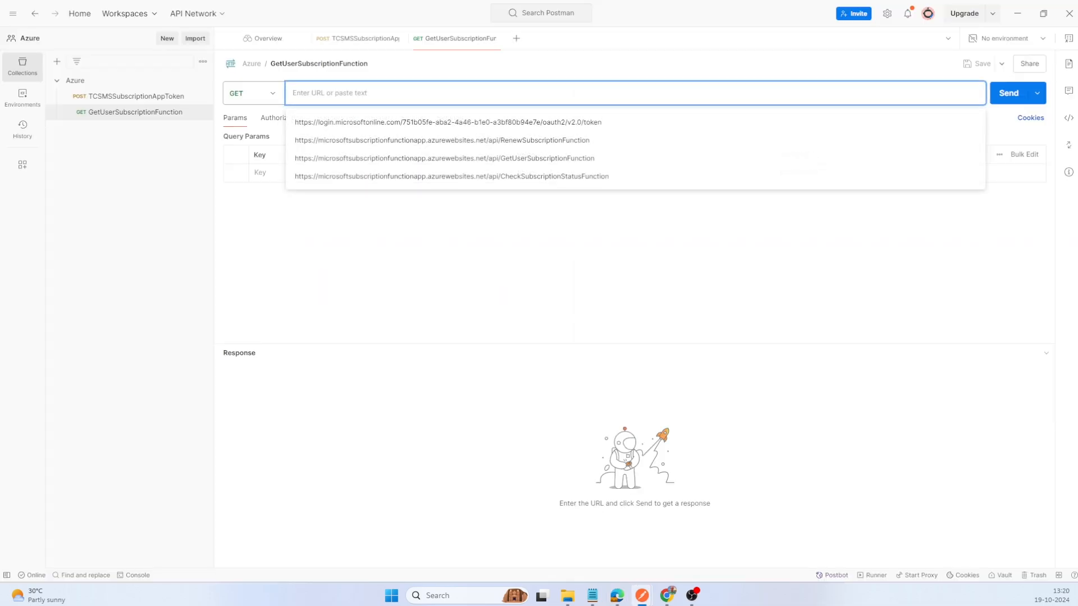
key("ctrl+v")
key("ctrl+s")
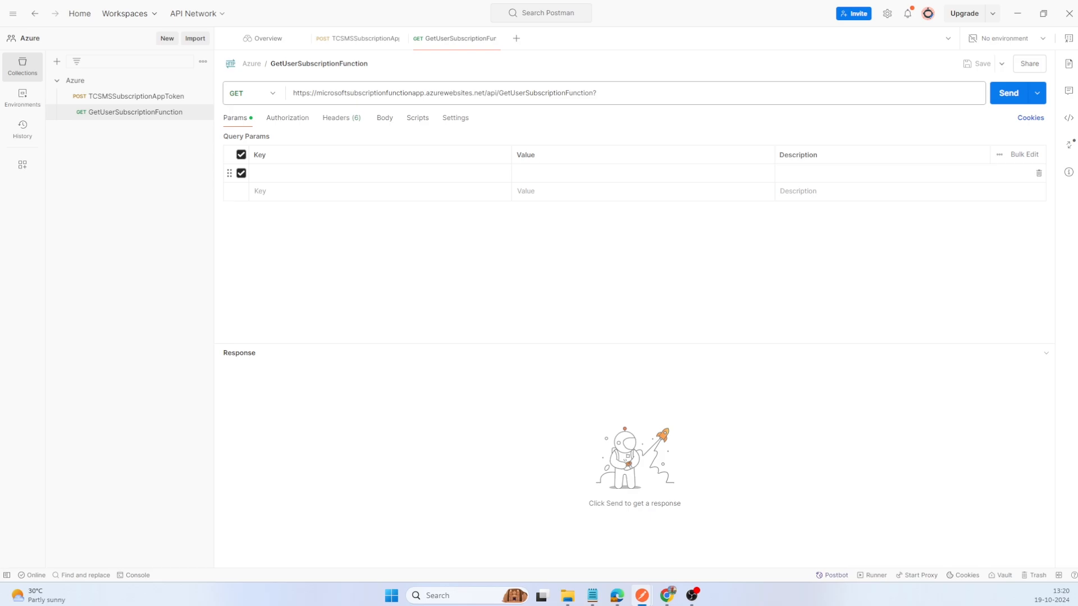
Step: Add a Content-Type header with the value application/json to the GetUserSubscriptionFunction request
left_click(400, 172)
left_click(348, 119)
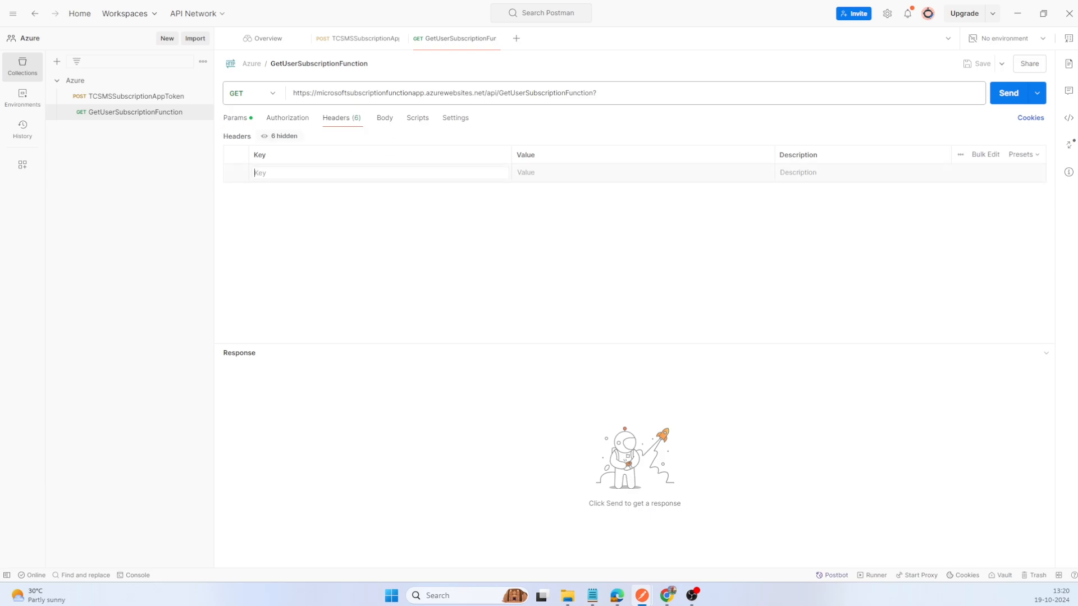
type("Cont")
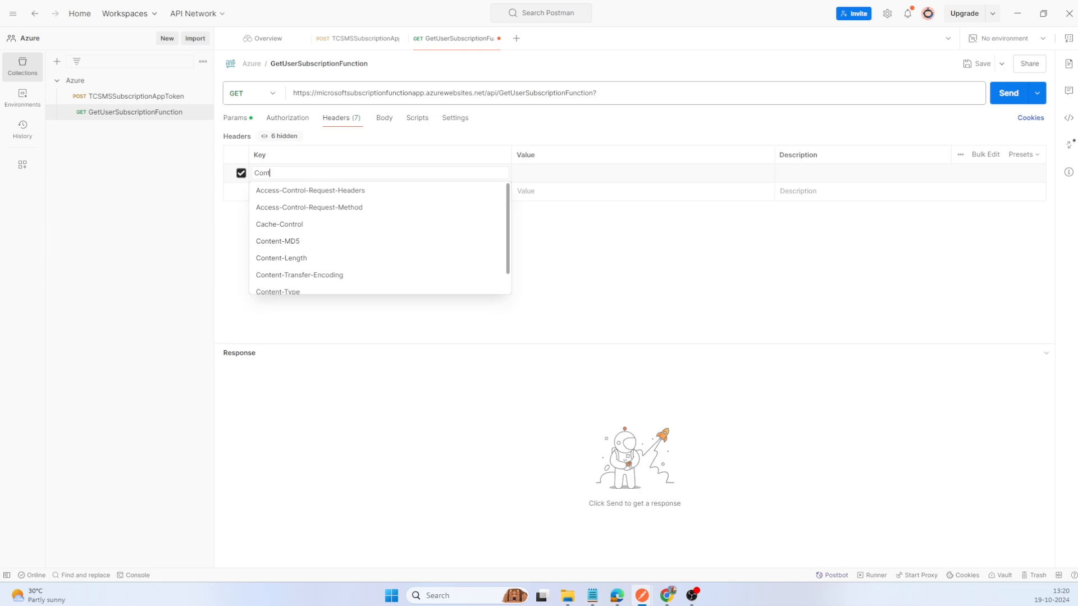
type("ent")
left_click(303, 242)
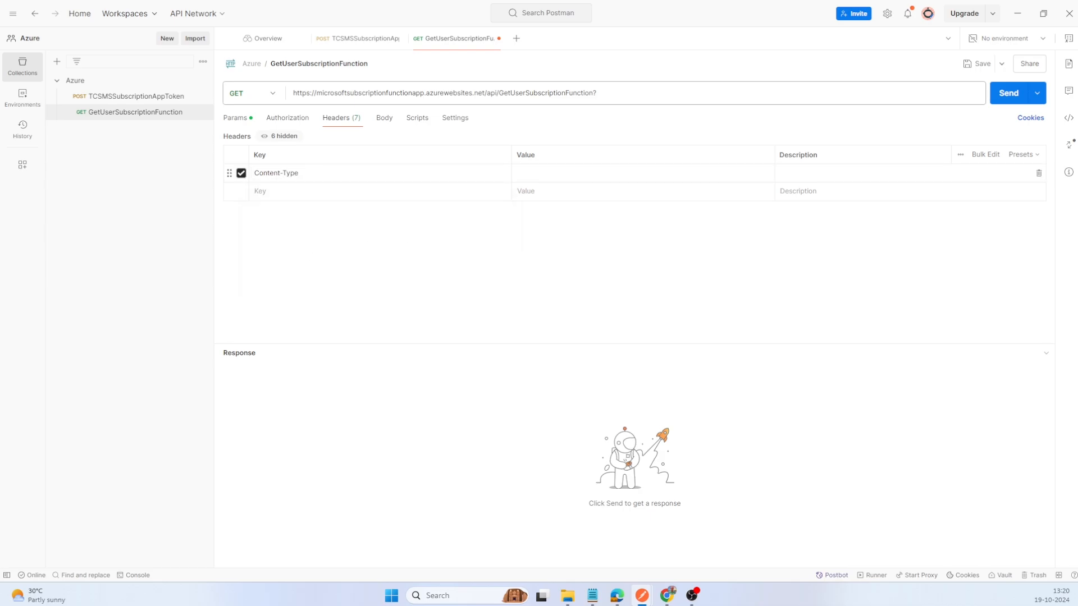
type("app")
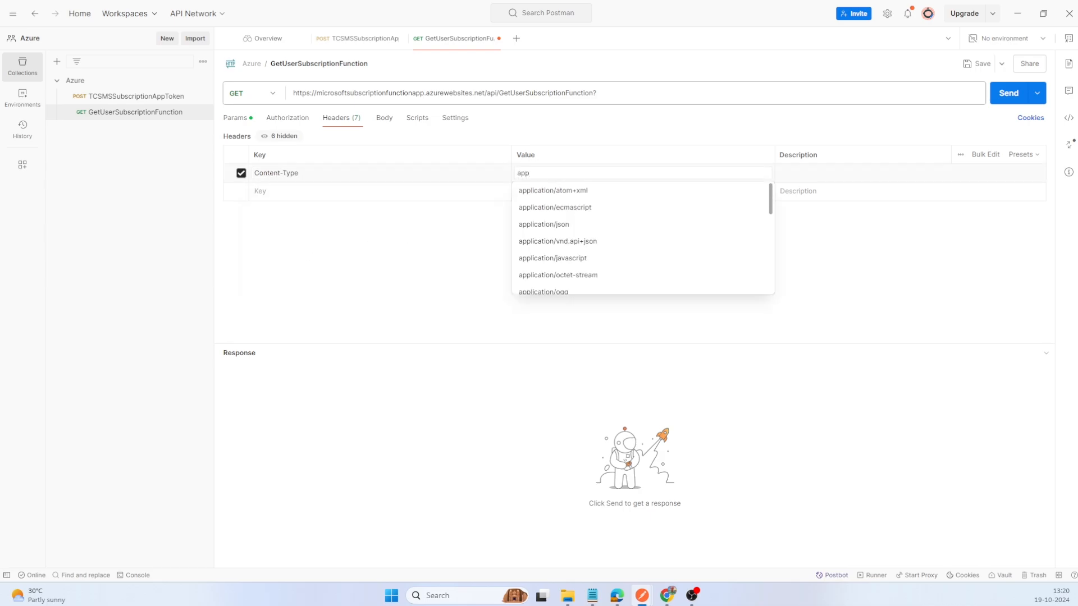
left_click(548, 224)
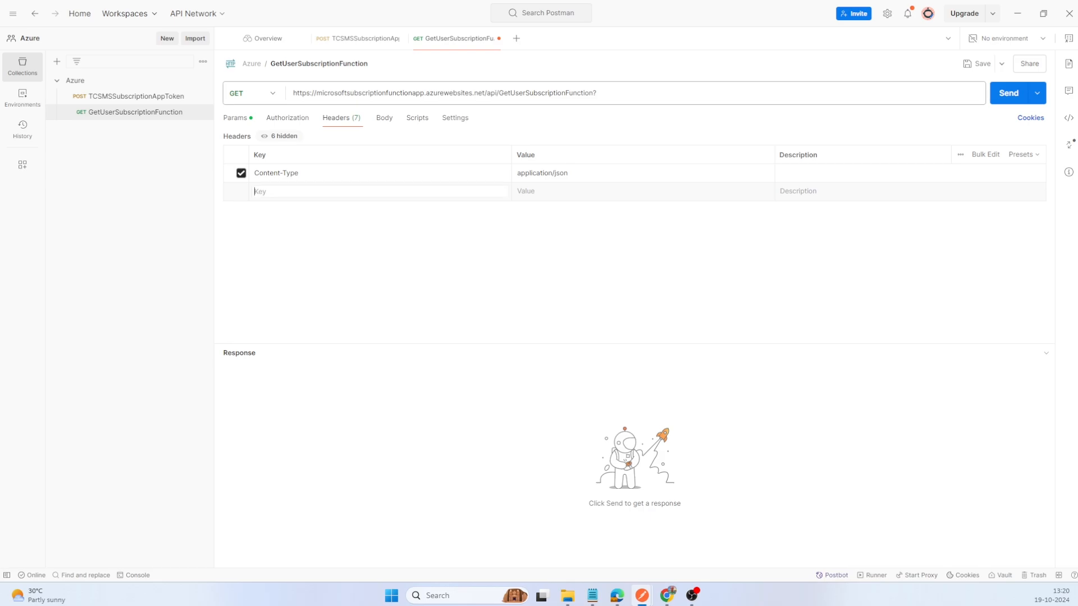
Step: Add an Authorization header with Bearer followed by the access token from TCSMSSubscriptionAppToken's response, save the GetUserSubscriptionFunction request and send it
type("Aut")
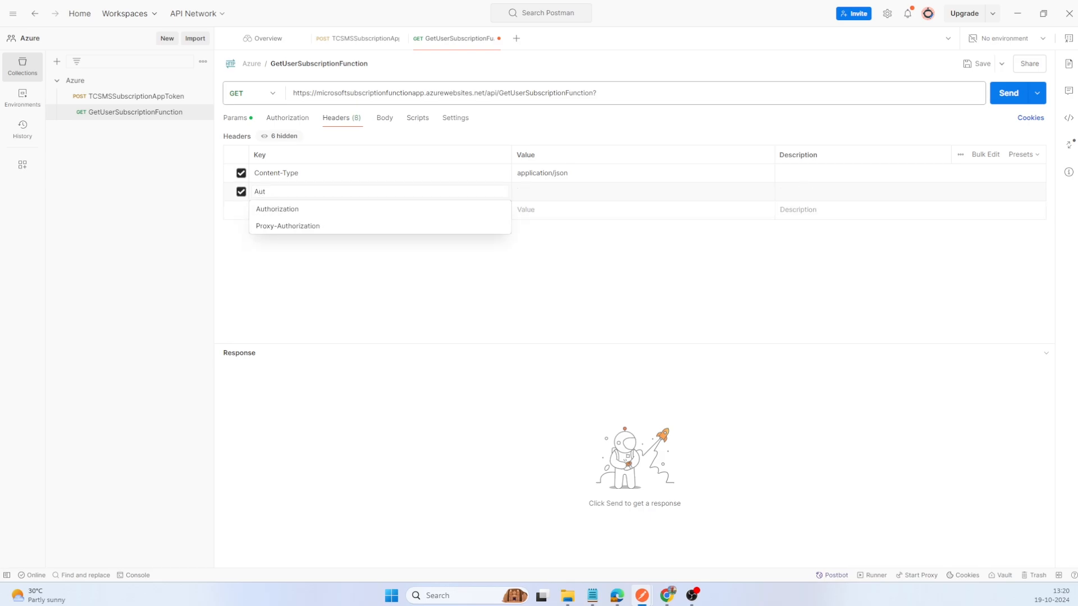
left_click(473, 211)
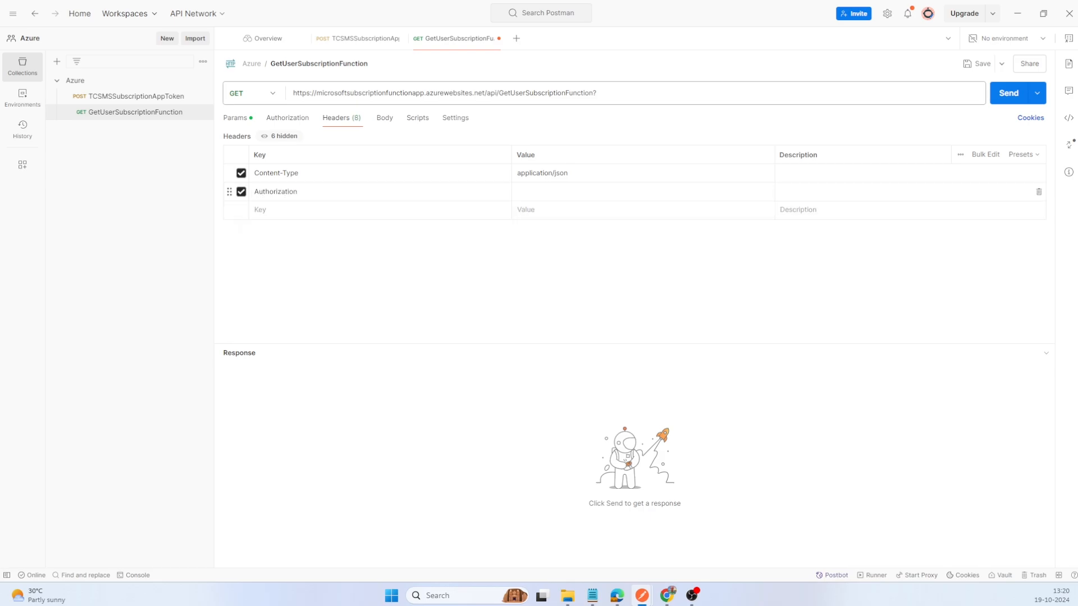
left_click(148, 97)
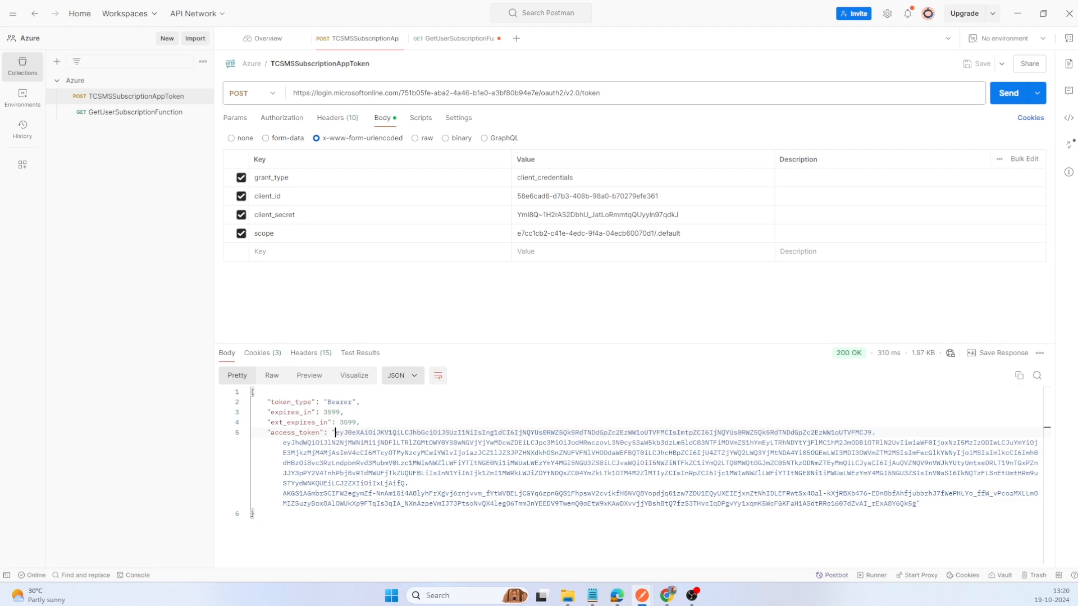
left_click_drag(336, 433, 921, 503)
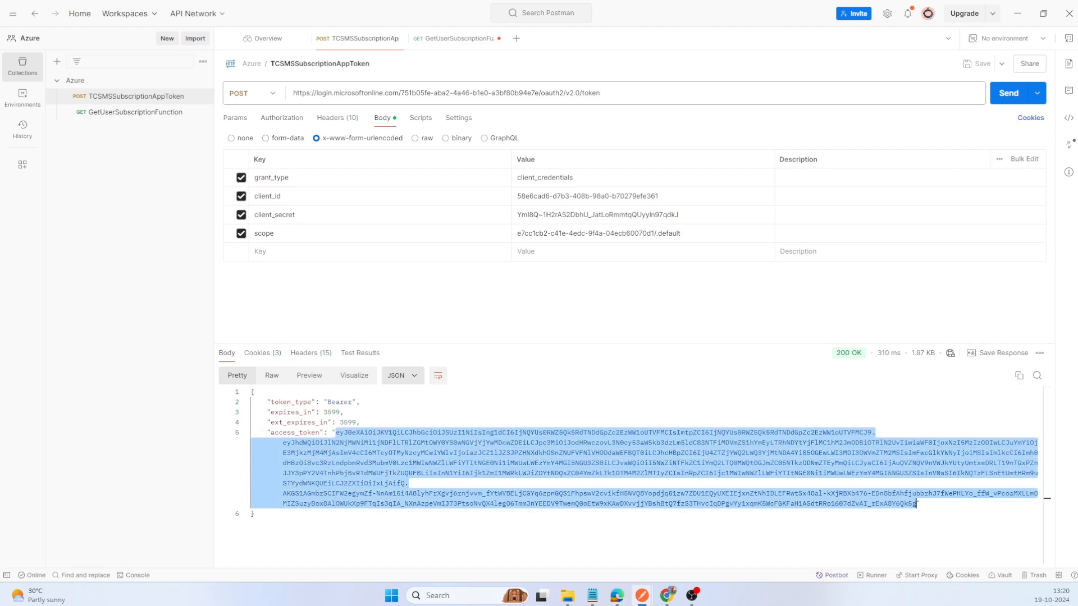
left_click(119, 114)
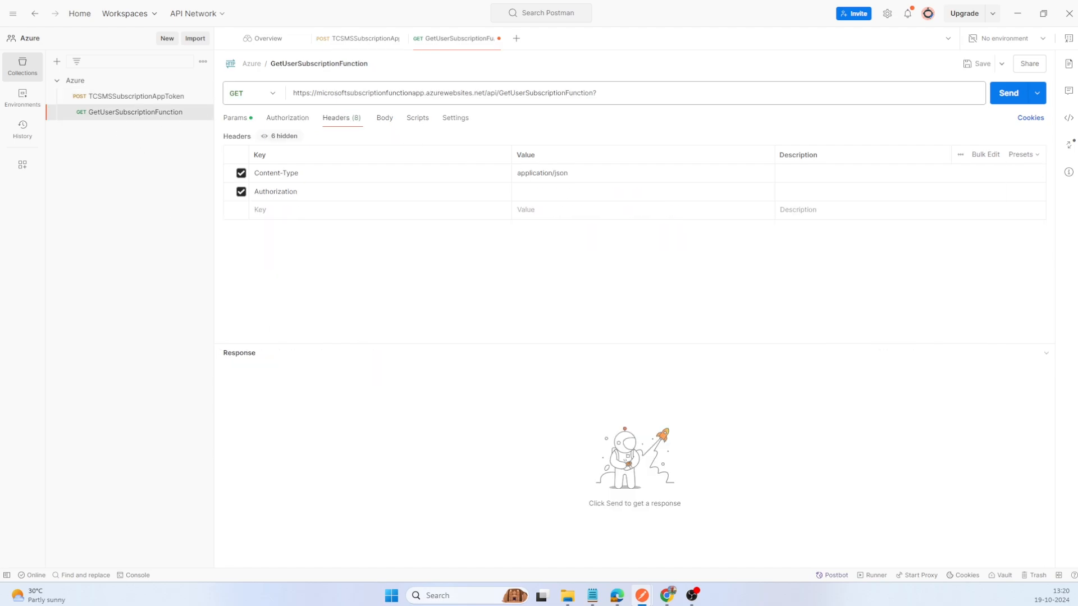
left_click(553, 192)
type("Bearer")
key("ctrl+v")
left_click(731, 257)
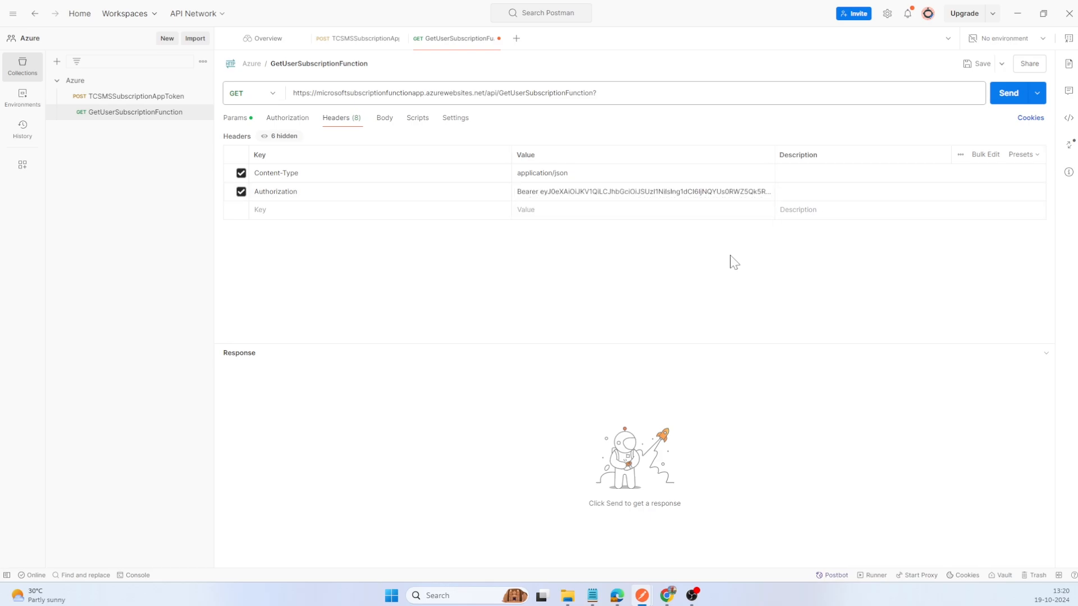
left_click(999, 103)
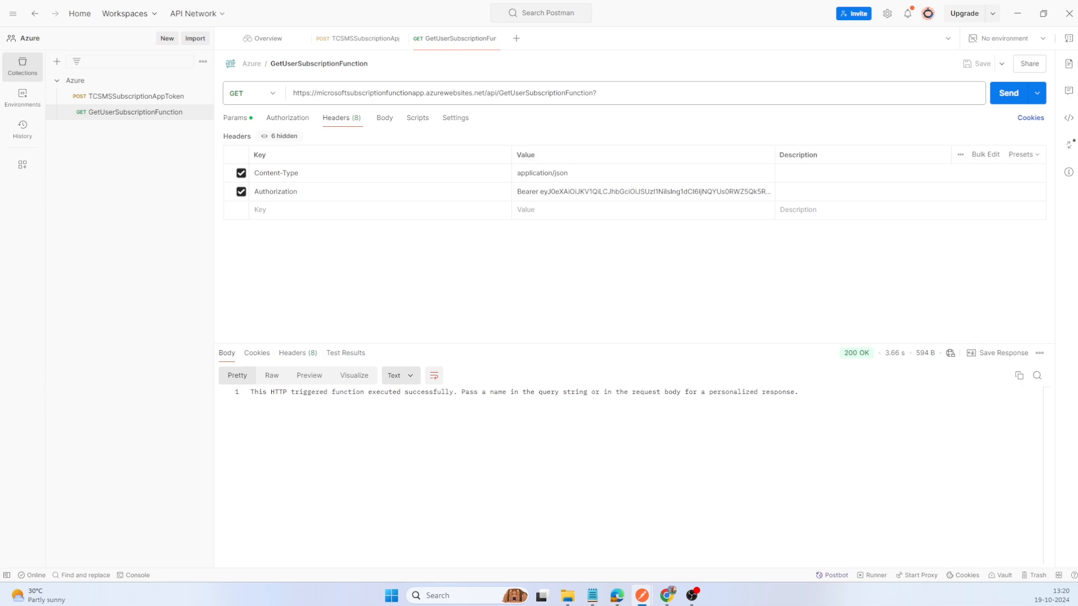
Step: Give the GetUserSubscriptionFunction request a raw JSON body with "name" : "Postman", then save and send it
left_click(385, 121)
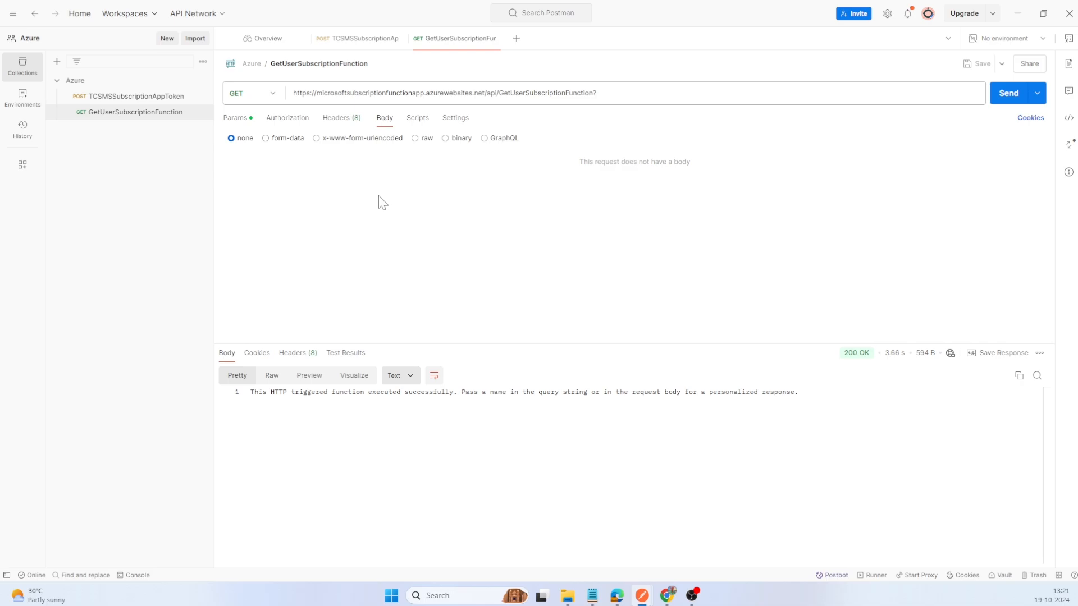
left_click(415, 138)
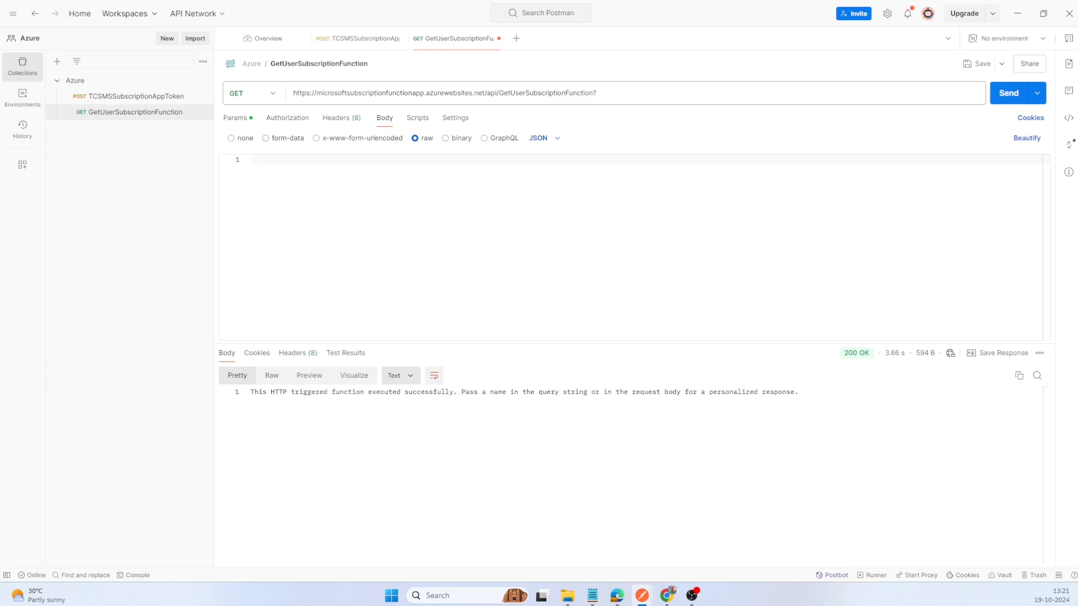
type("{")
key("Return")
type("\"name\" : \"Postman")
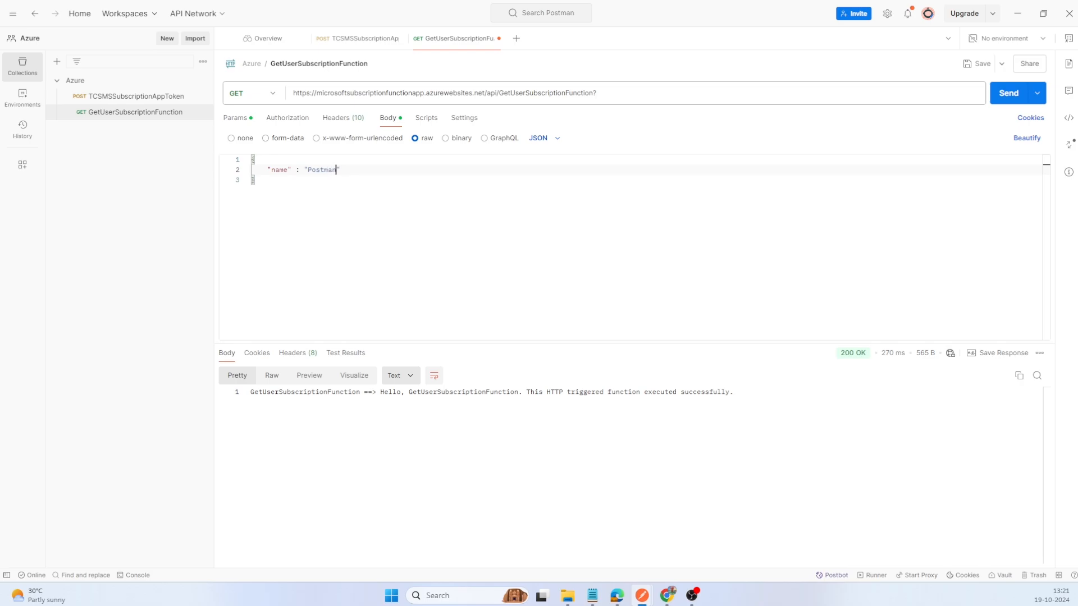
key("ctrl+s")
left_click(1006, 95)
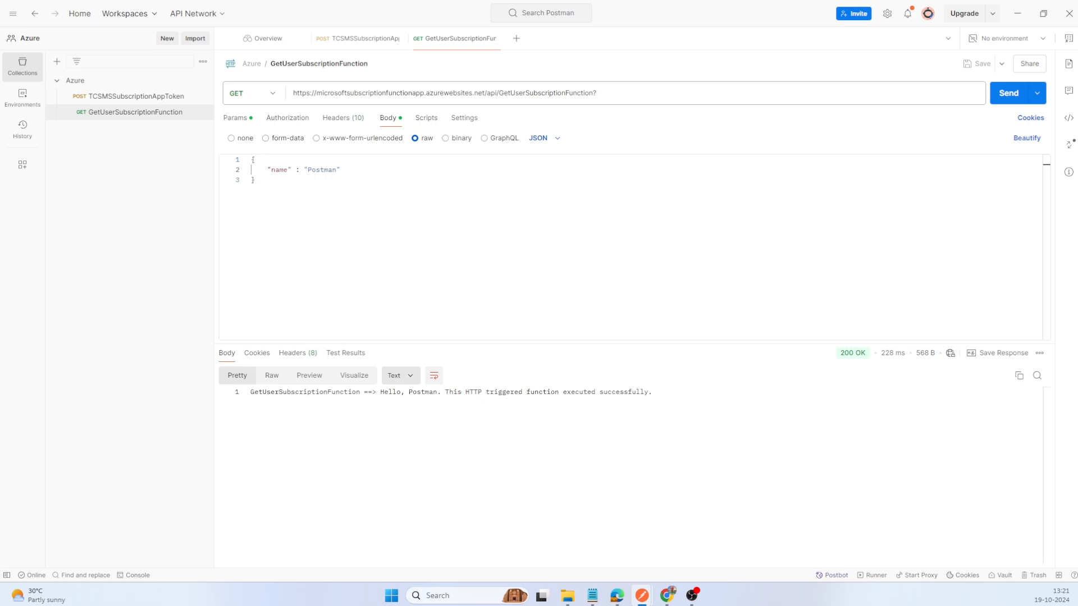
Step: Duplicate the GetUserSubscriptionFunction request and rename the copy CheckSubscriptionStatusFunction
left_click(203, 113)
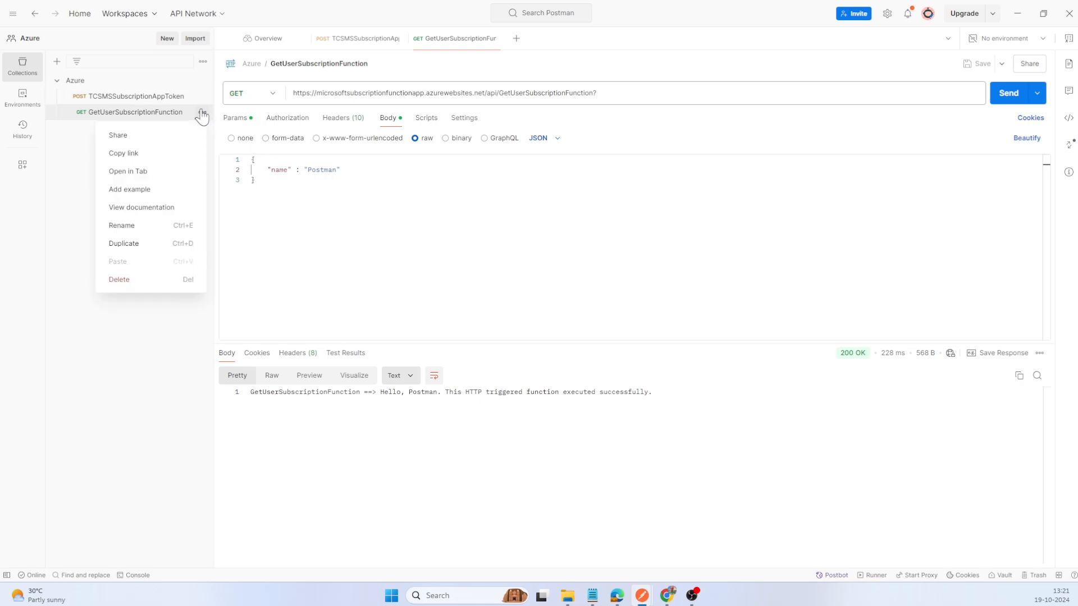
left_click(132, 247)
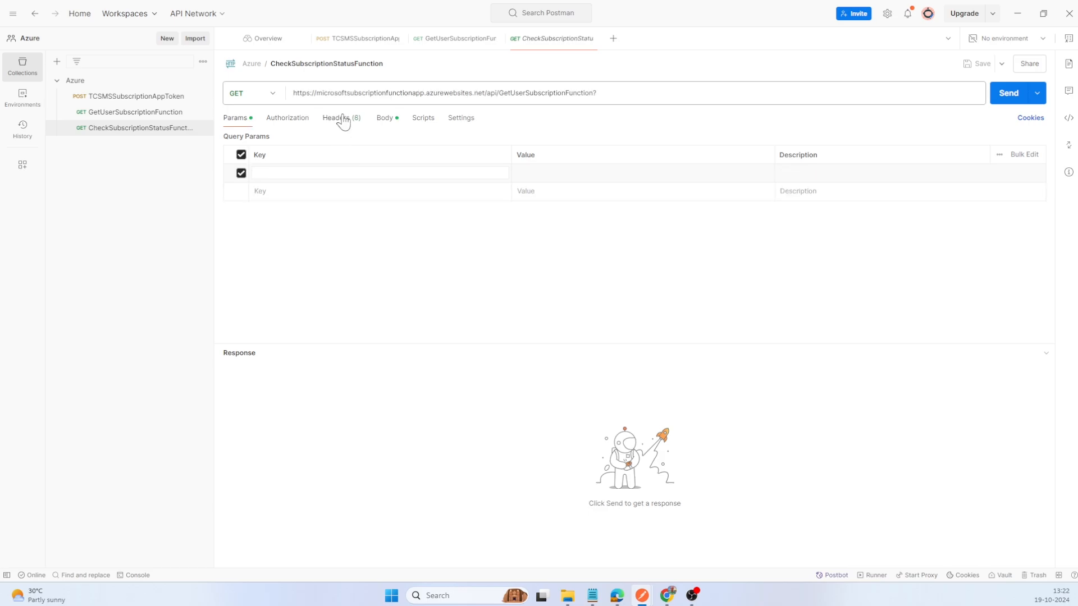
left_click(343, 121)
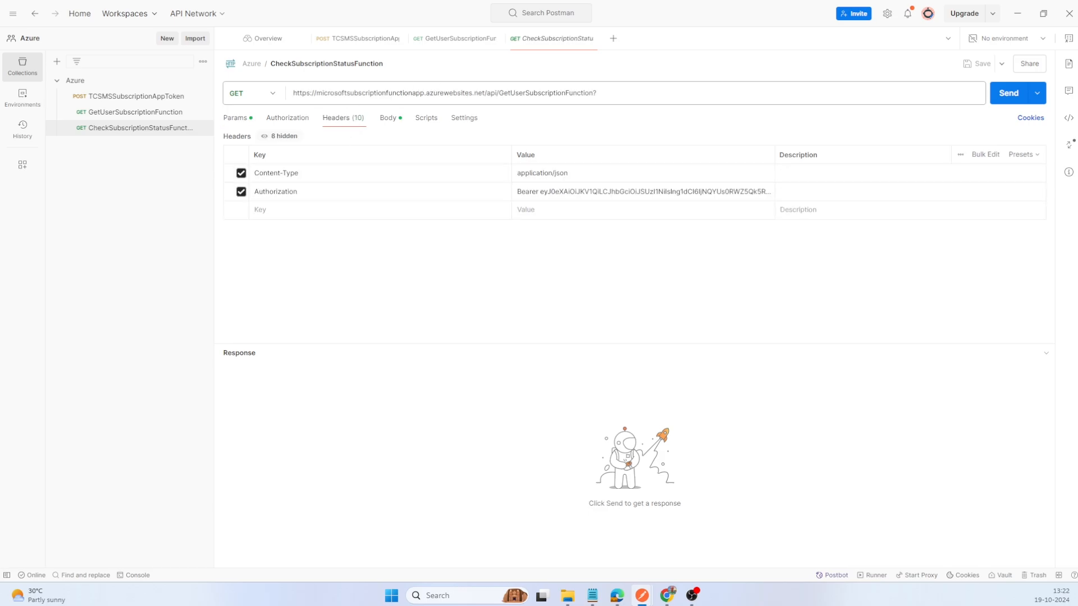
Step: Replace the function name at the end of the copied request's URL with CheckSubscriptionStatusFunction, save the request and send it
left_click(497, 92)
key("ctrl+shift+Right")
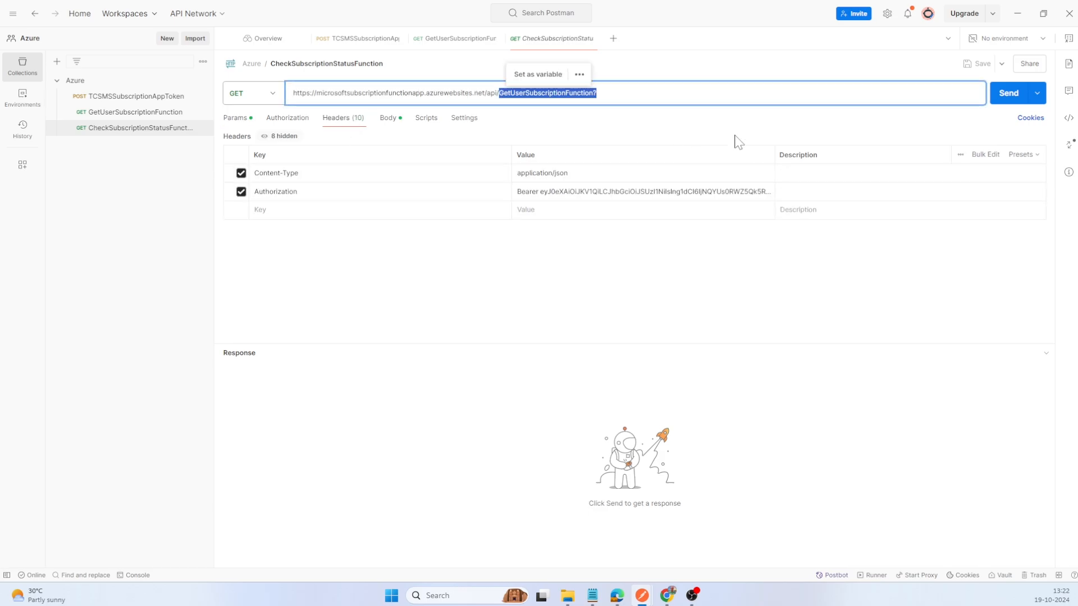
type("CheckSubscriptionStatusFunction")
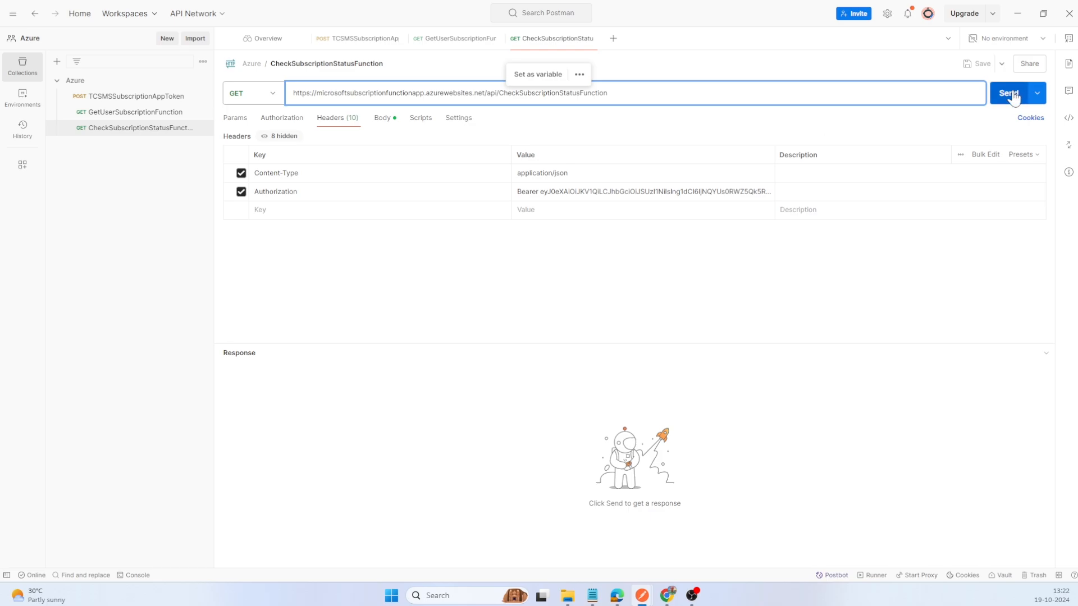
left_click(1012, 95)
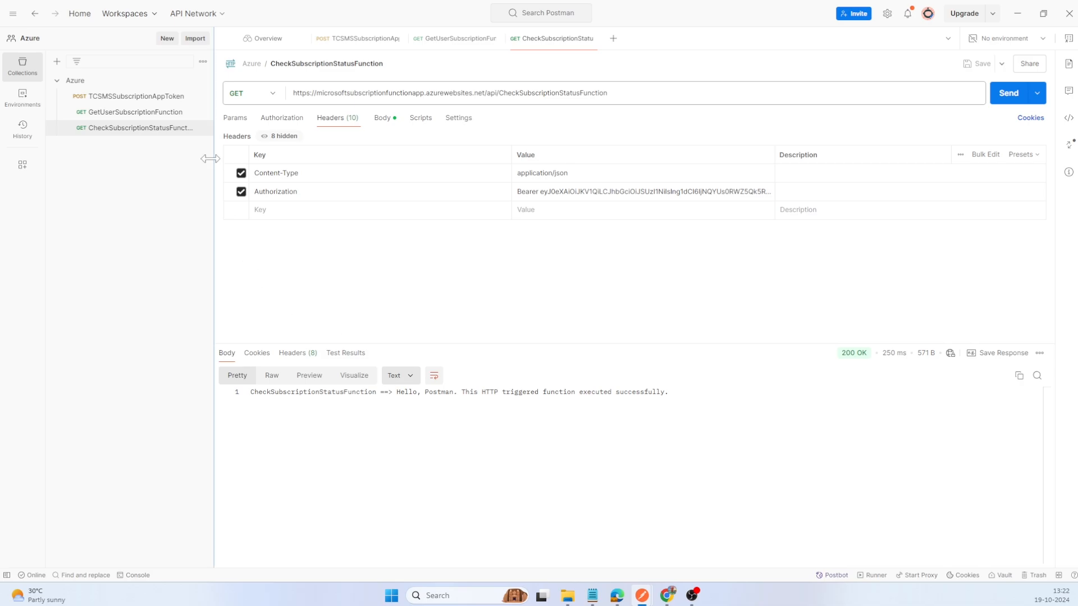
Step: Duplicate the CheckSubscriptionStatusFunction request and rename the copy RenewSubscriptionFunction
left_click(203, 129)
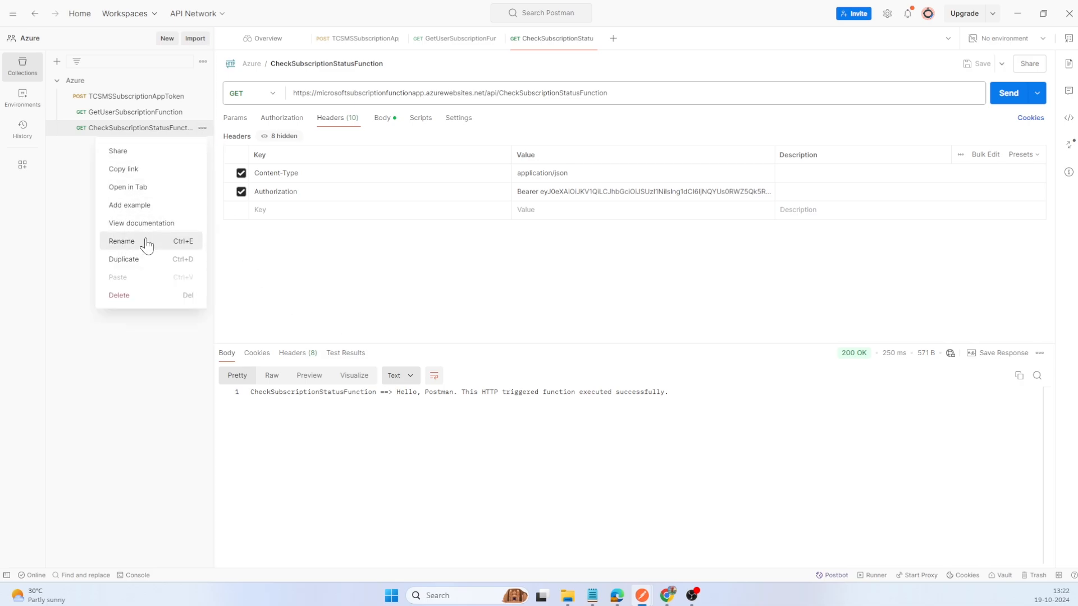
left_click(140, 263)
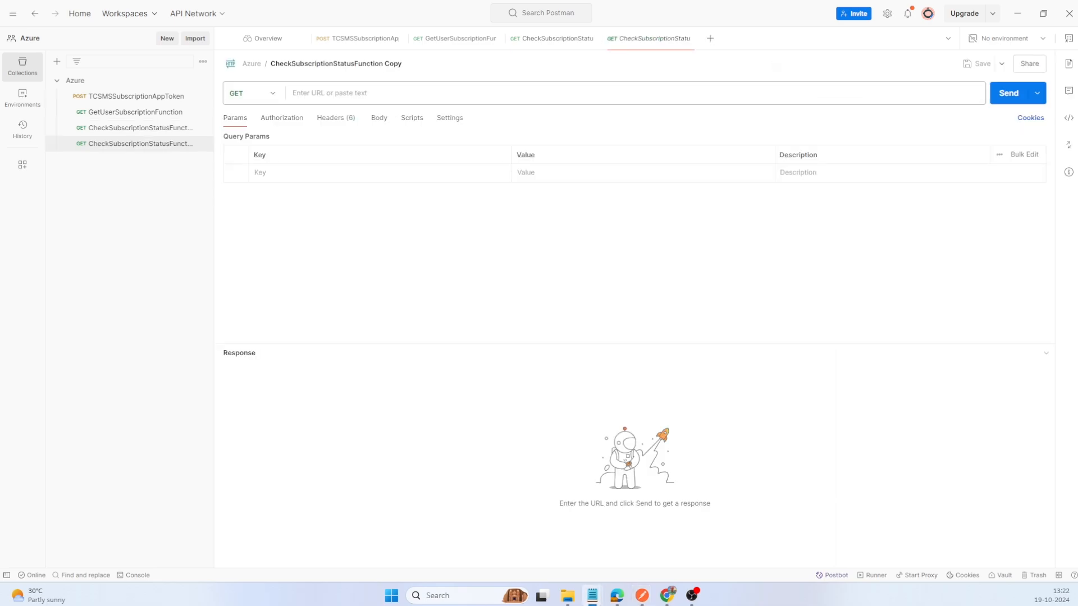
left_click(336, 64)
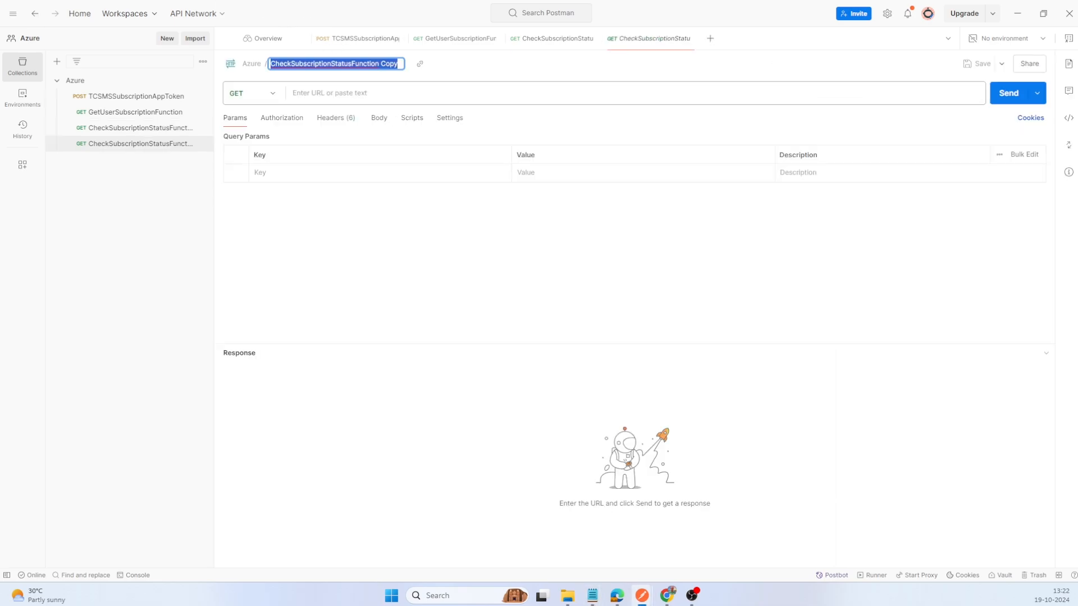
type("RenewSubscriptionFunction")
key("Return")
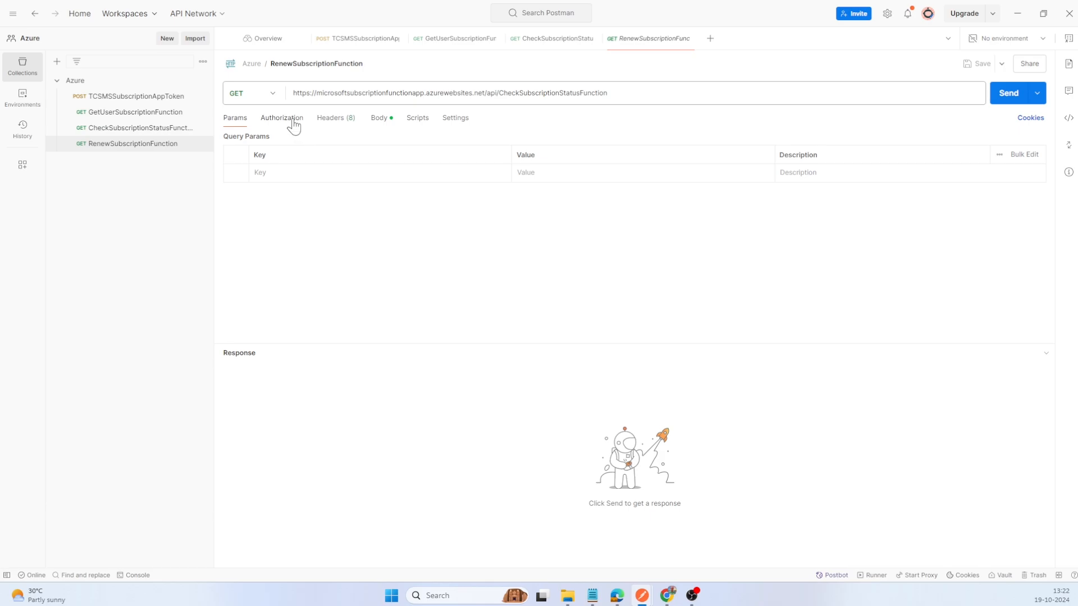
Step: Point the RenewSubscriptionFunction request's URL to /api/RenewSubscriptionFunction, save and send it, and show its JSON body
left_click(285, 119)
left_click(499, 93)
key("shift+End")
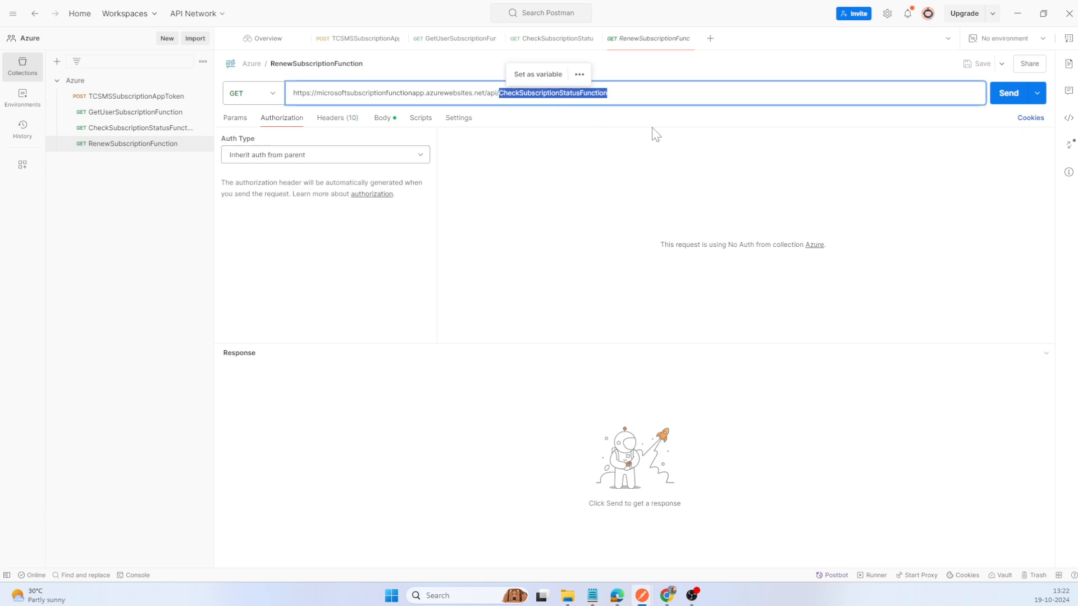
type("RenewSubscriptionFunction")
key("ctrl+s")
left_click(1008, 95)
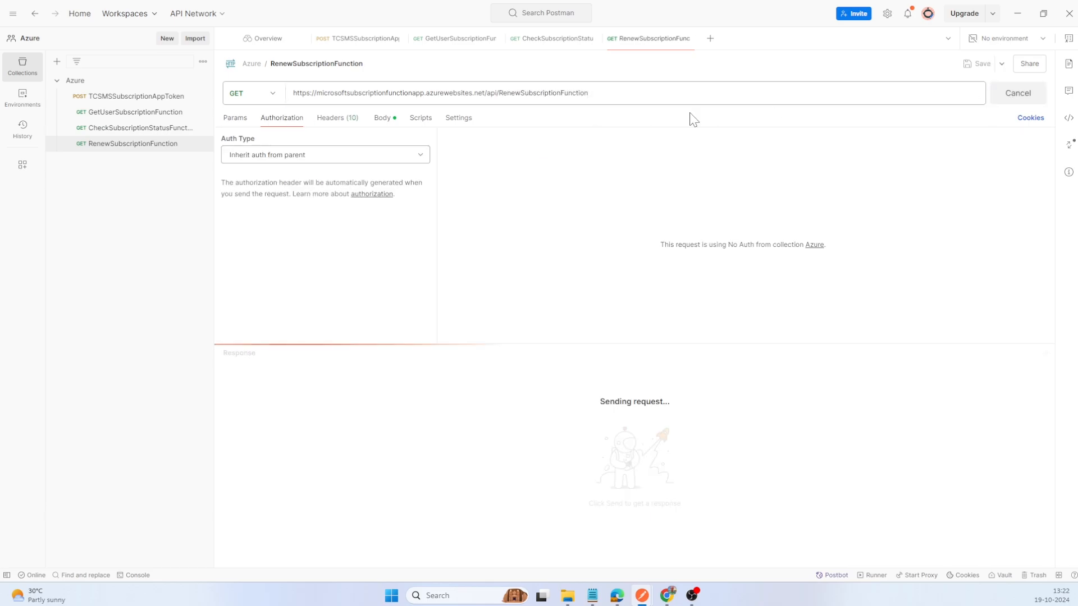
left_click(384, 121)
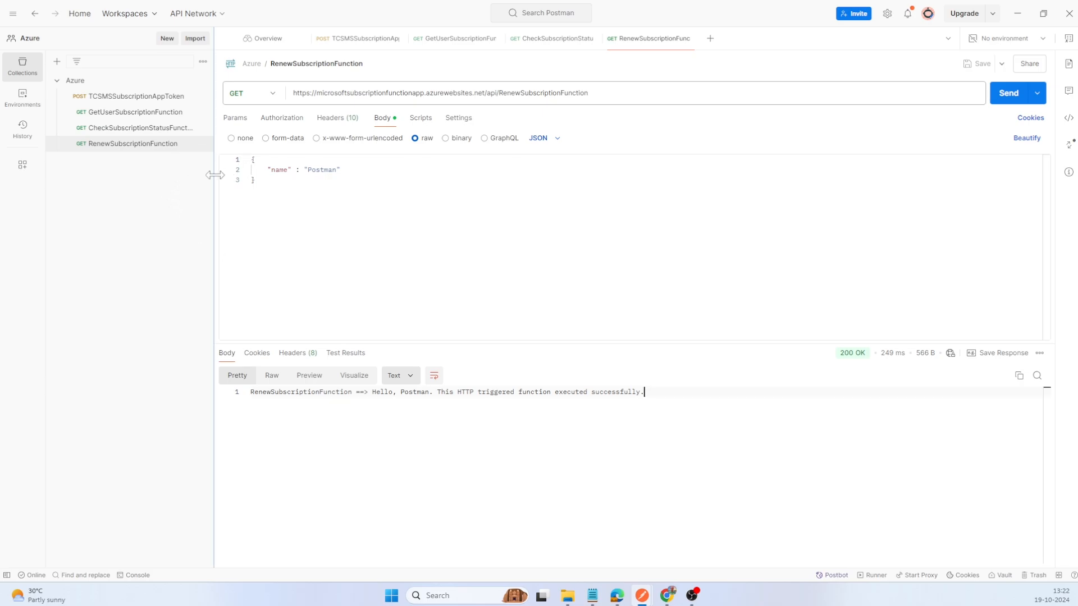
Step: Place a duplicate of the TCSMSSubscriptionAppToken request below RenewSubscriptionFunction and rename it AccentureSubscriptionAppToken
left_click_drag(216, 177, 319, 182)
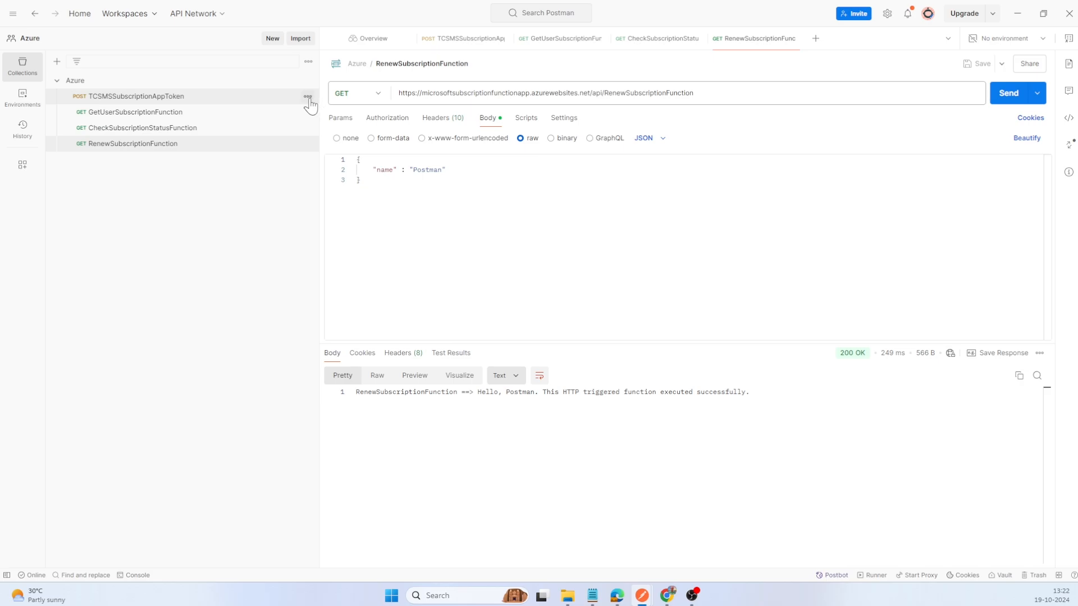
left_click(307, 97)
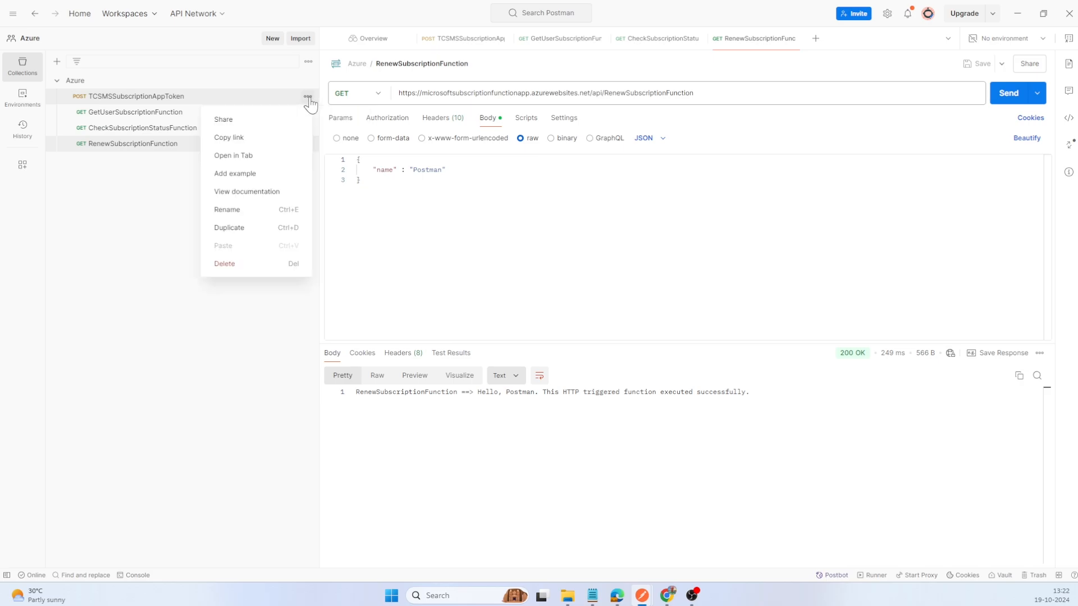
left_click(245, 235)
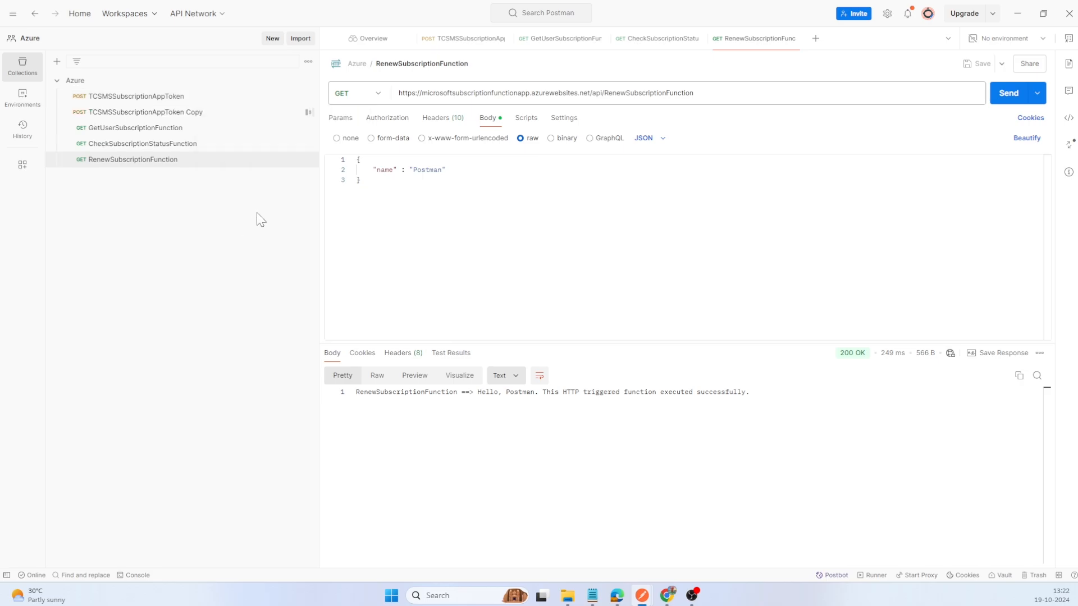
left_click_drag(194, 120, 189, 161)
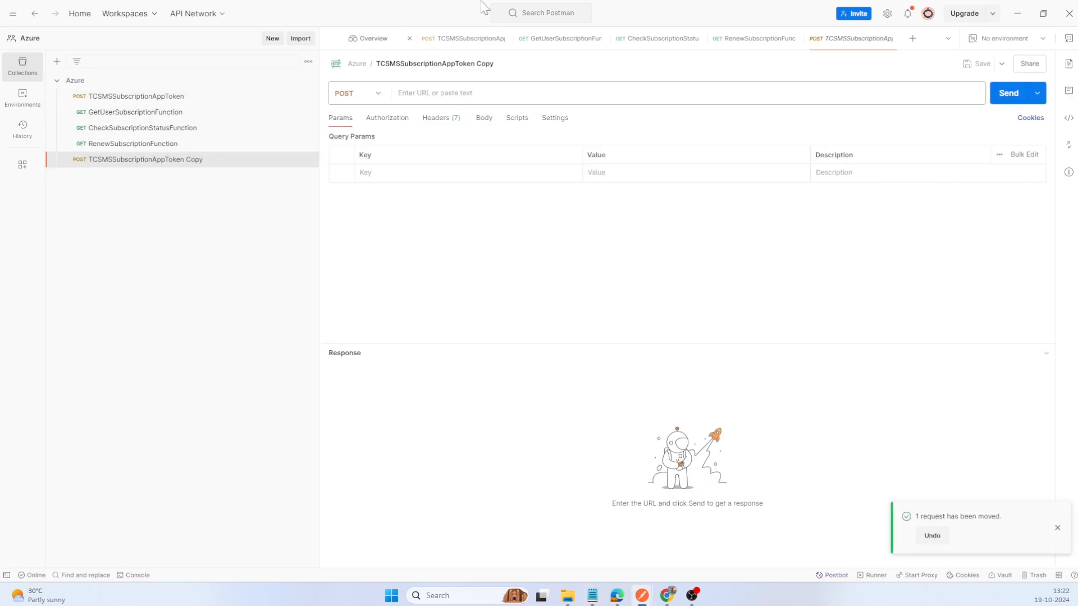
left_click(444, 64)
type("Token")
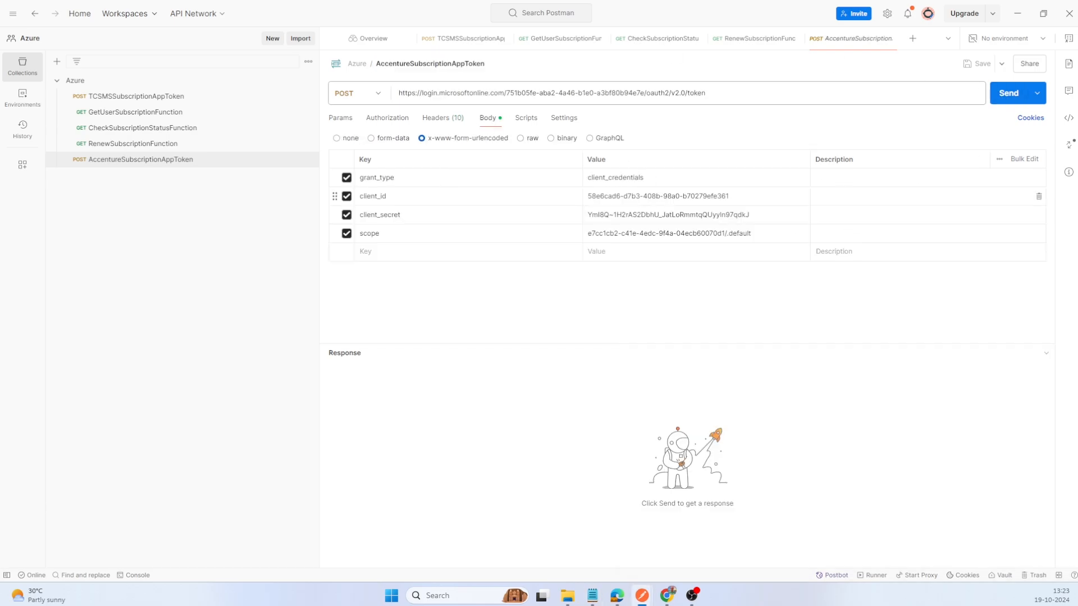
Step: Replace the client_id value in the AccentureSubscriptionAppToken body with AccentureSubscriptionApp's client ID and save the request
left_click(674, 197)
key("ctrl+a")
type("3bd721a0-8cba-4ab7-a501-ba12ad614112")
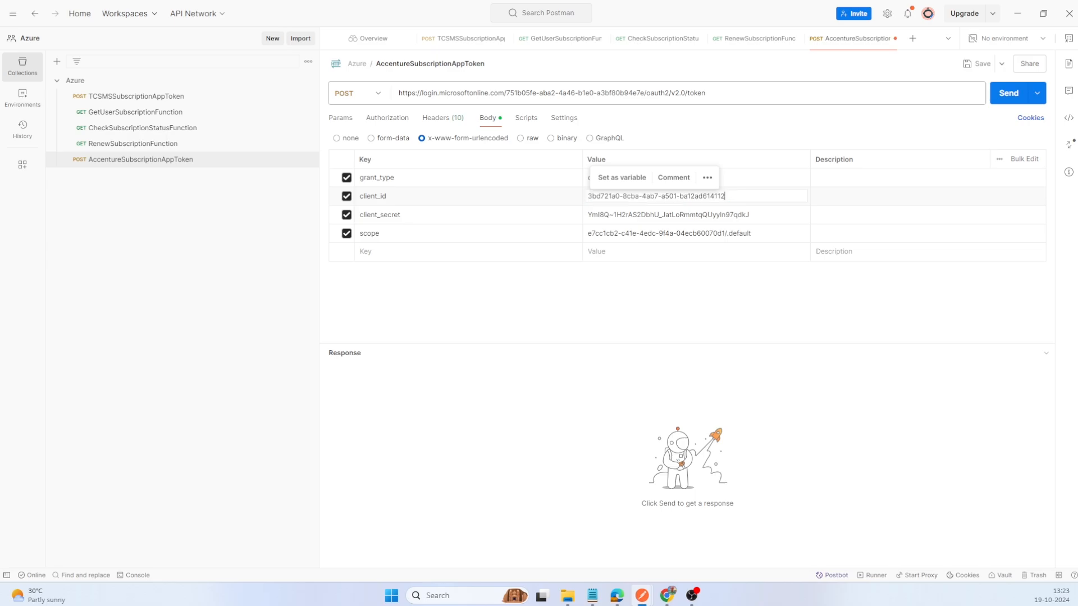
key("ctrl+s")
Step: Replace the client_secret value with AccentureSubscriptionApp's secret from the Notepad notes, then save and send the token request
key("alt+Tab")
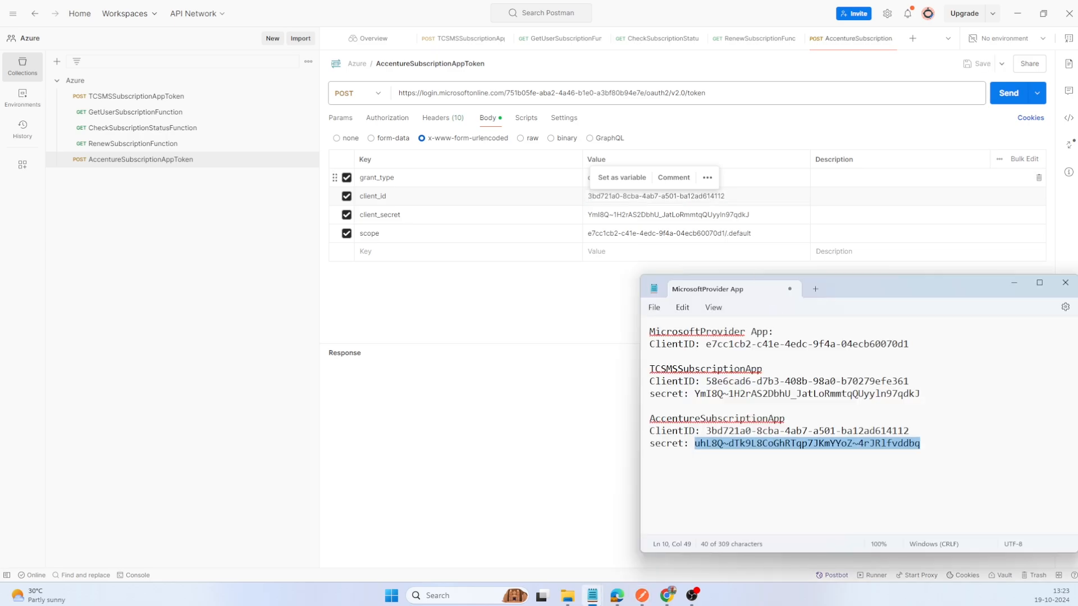
key("alt+Tab")
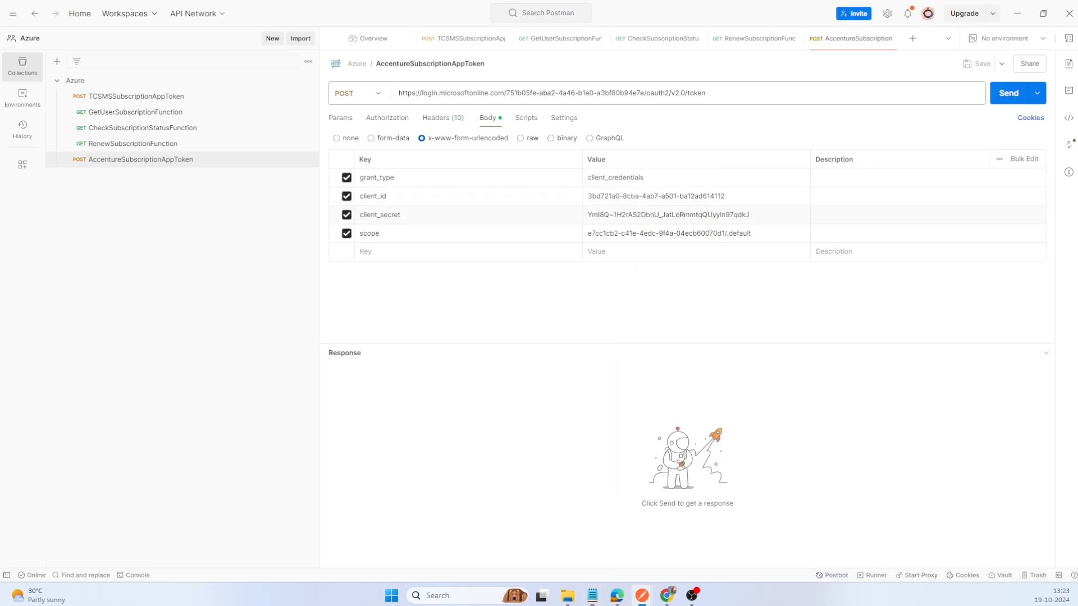
key("ctrl+a")
key("ctrl+v")
key("ctrl+s")
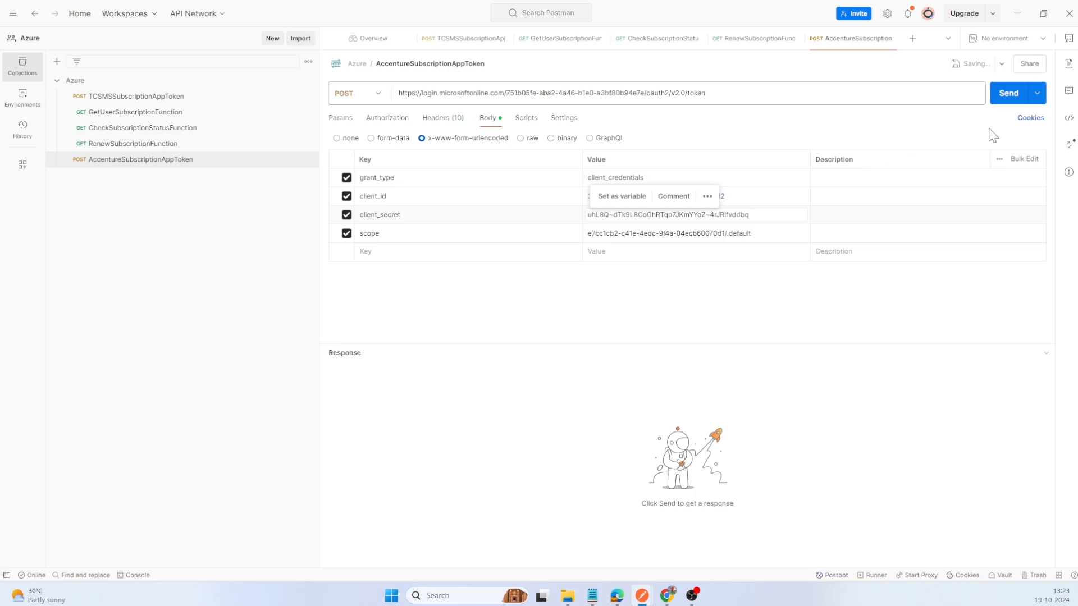
left_click(999, 100)
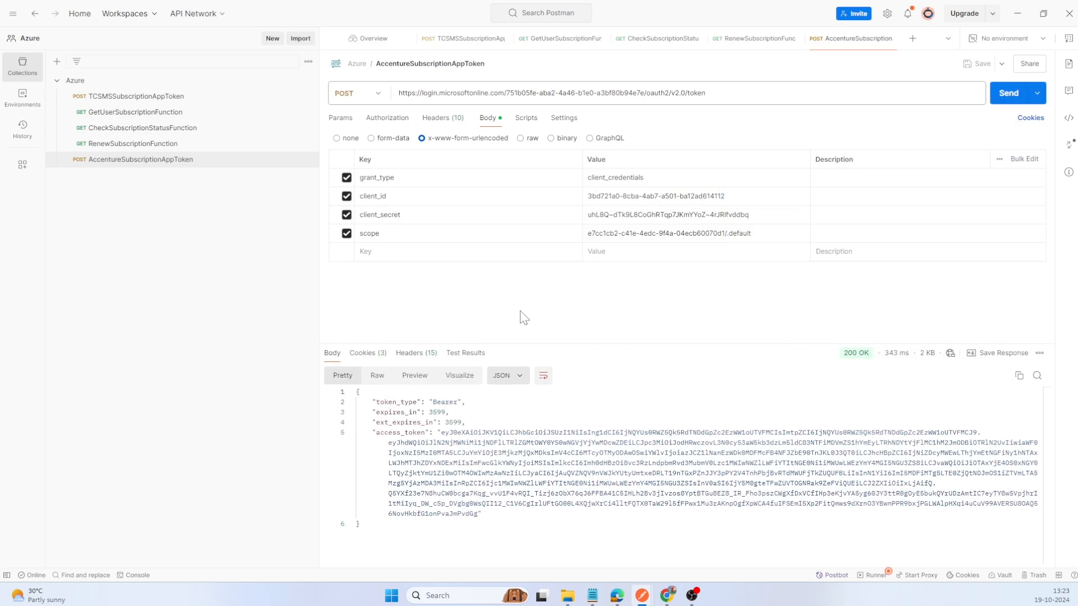
Step: Duplicate the GetUserSubscriptionFunction request and move the copy below AccentureSubscriptionAppToken
left_click(307, 112)
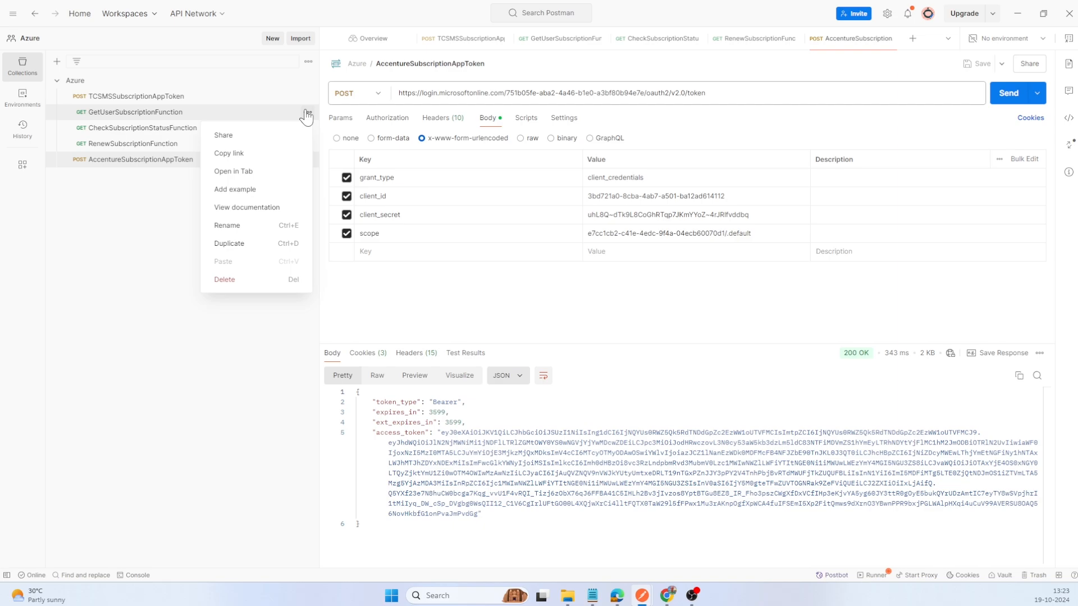
left_click(248, 244)
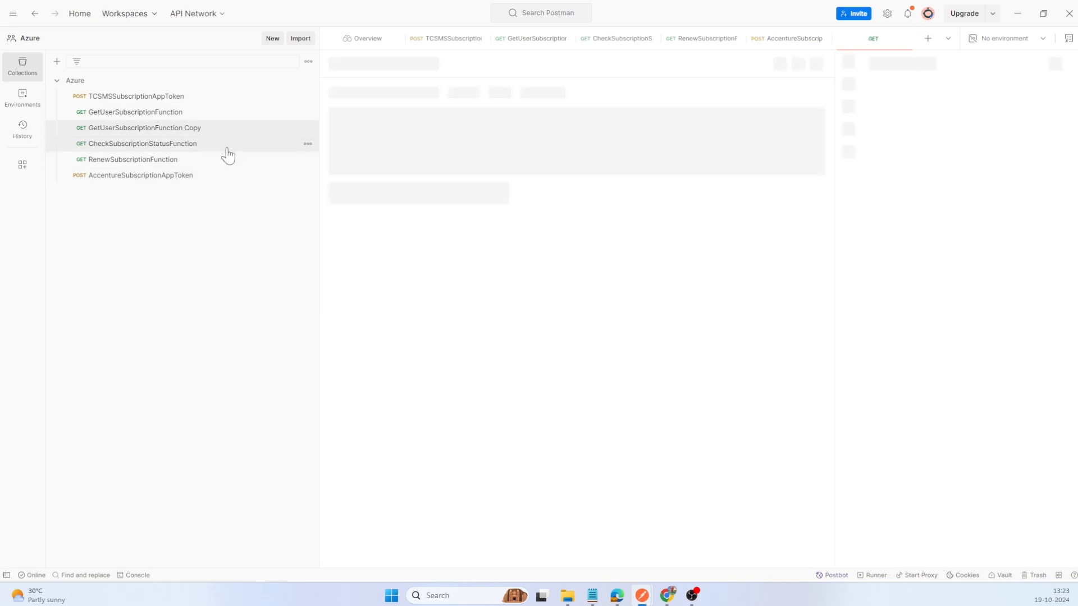
left_click_drag(194, 129, 188, 181)
Step: Copy the access token from AccentureSubscriptionAppToken's response and open the GetUserSubscriptionFunction Copy request
left_click(264, 159)
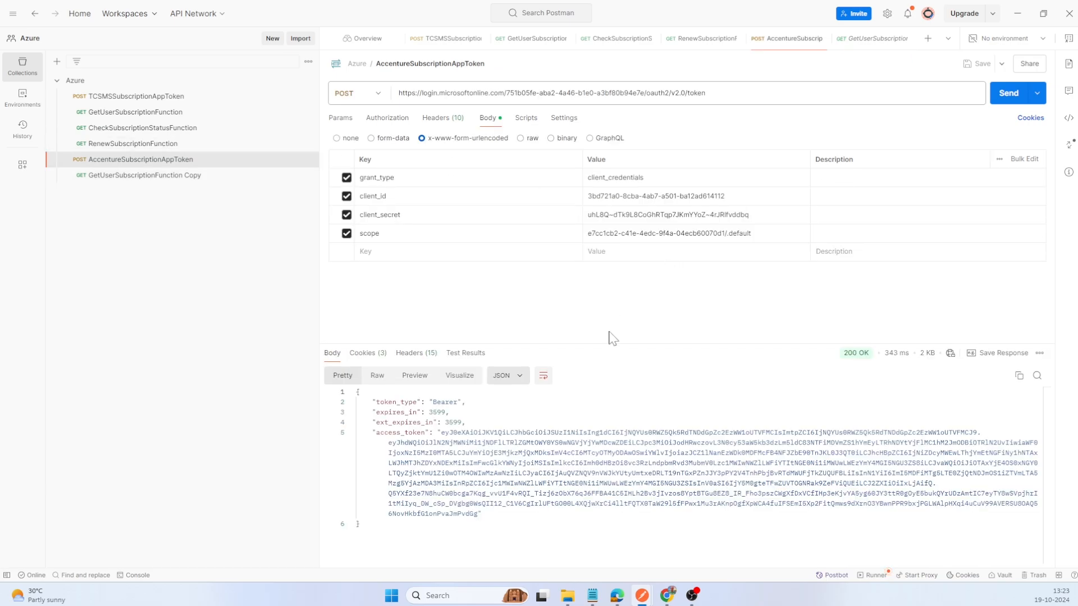
left_click_drag(441, 432, 478, 513)
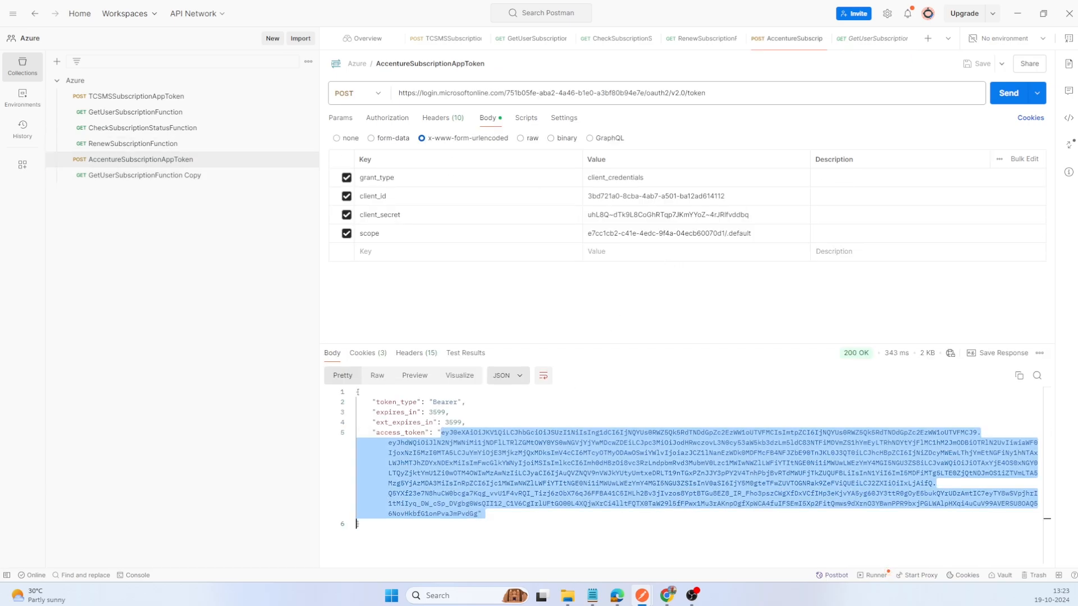
left_click(257, 172)
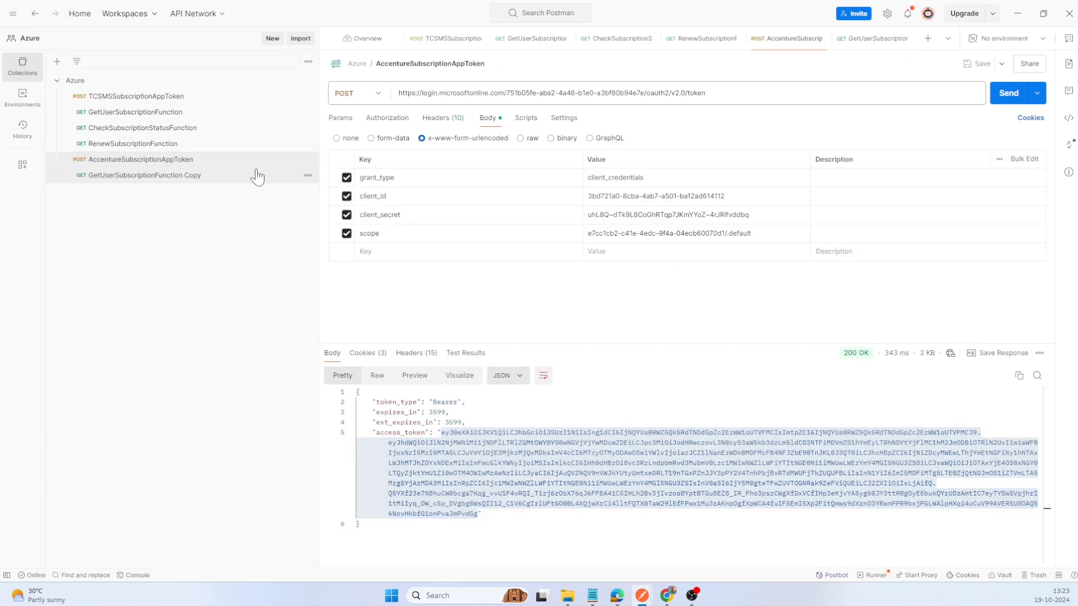
Step: Rename the duplicated request GetUserSubscriptionFunction by removing "Copy" from its name
left_click(478, 65)
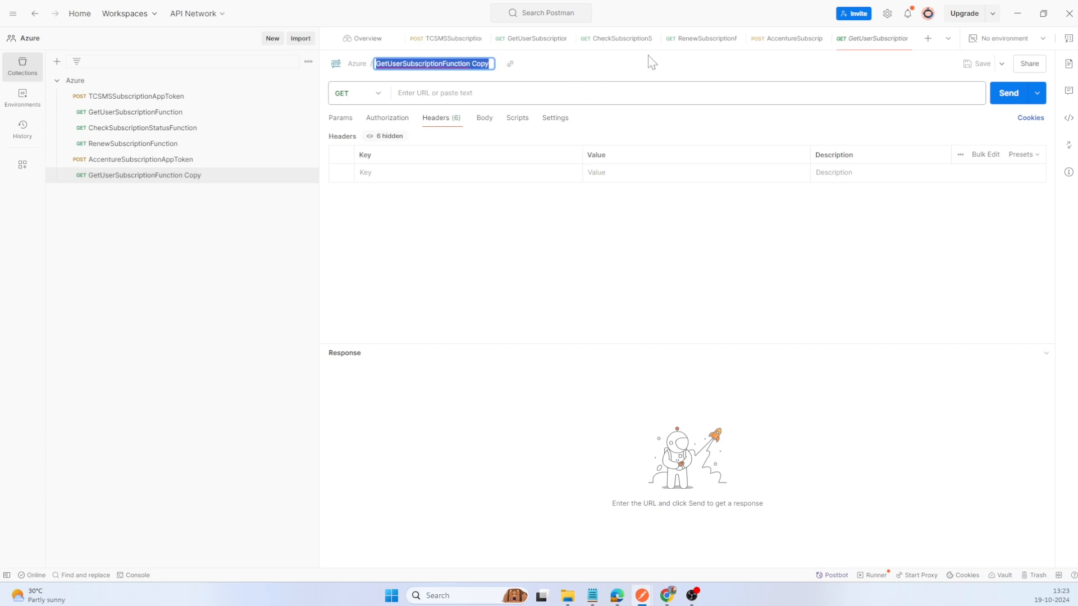
key("End")
key("ctrl+shift+Left")
key("BackSpace")
key("BackSpace")
key("Return")
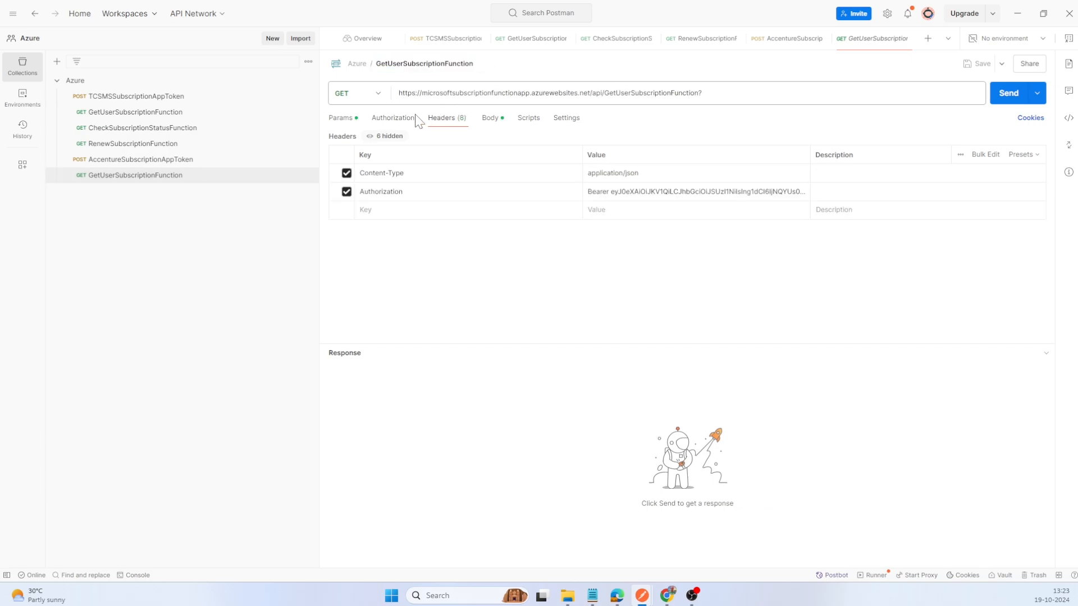
Step: Replace the bearer token in the Authorization header with the copied Accenture access token and send the GetUserSubscriptionFunction request
left_click(696, 192)
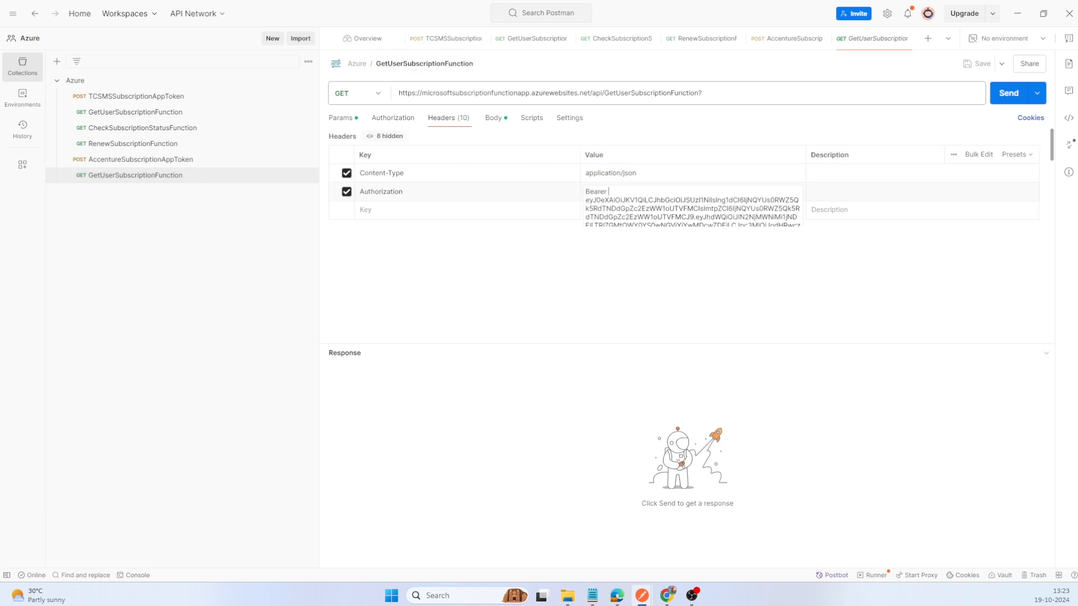
key("ctrl+a")
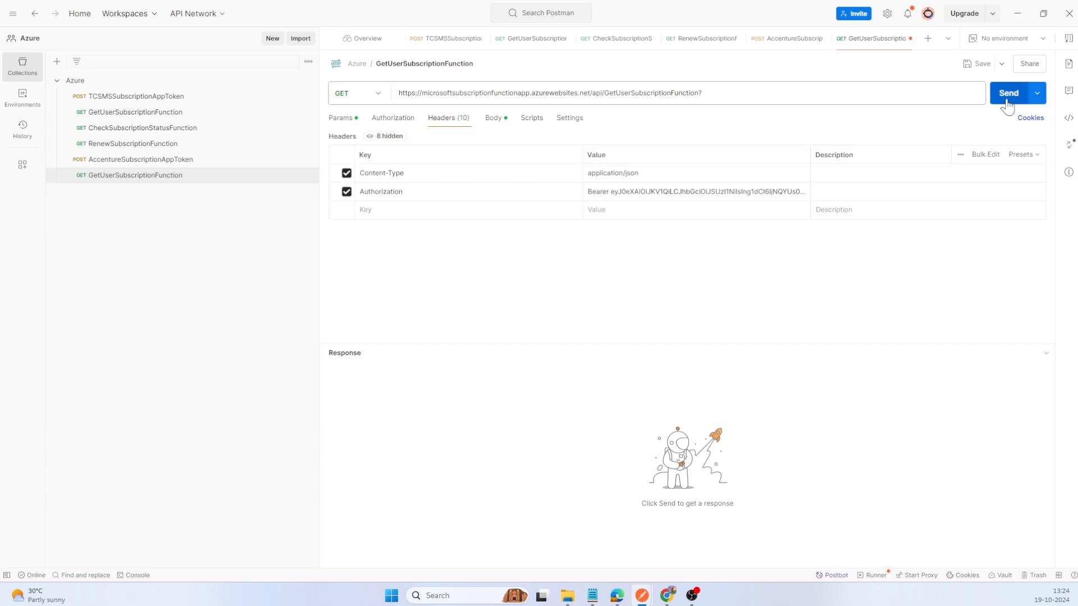
left_click(1009, 94)
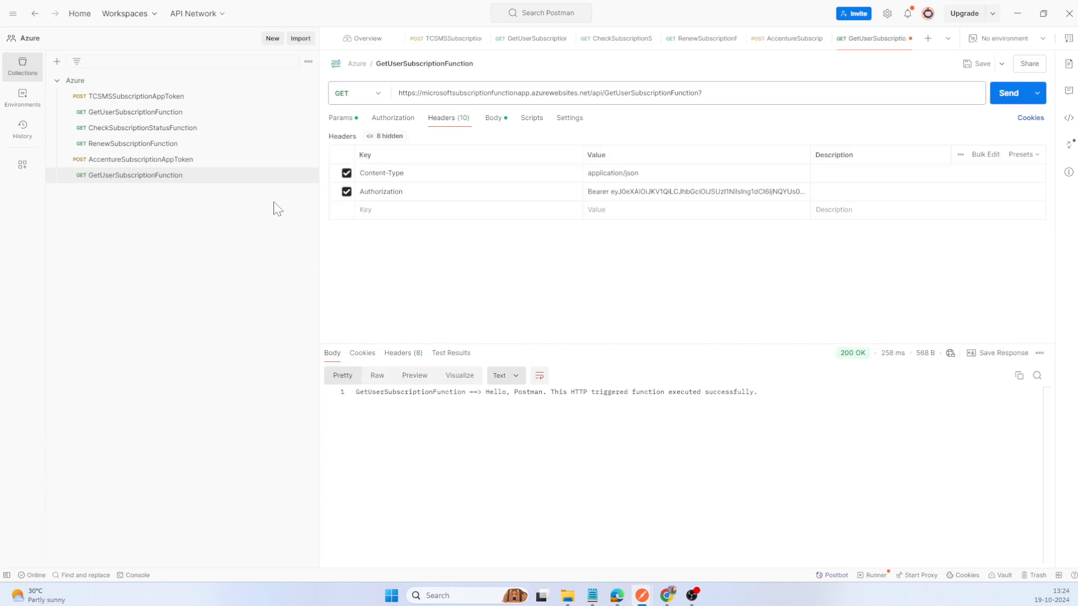
Step: Duplicate the GetUserSubscriptionFunction request below AccentureSubscriptionAppToken and rename the copy CheckSubscriptionStatusFunction
left_click(308, 176)
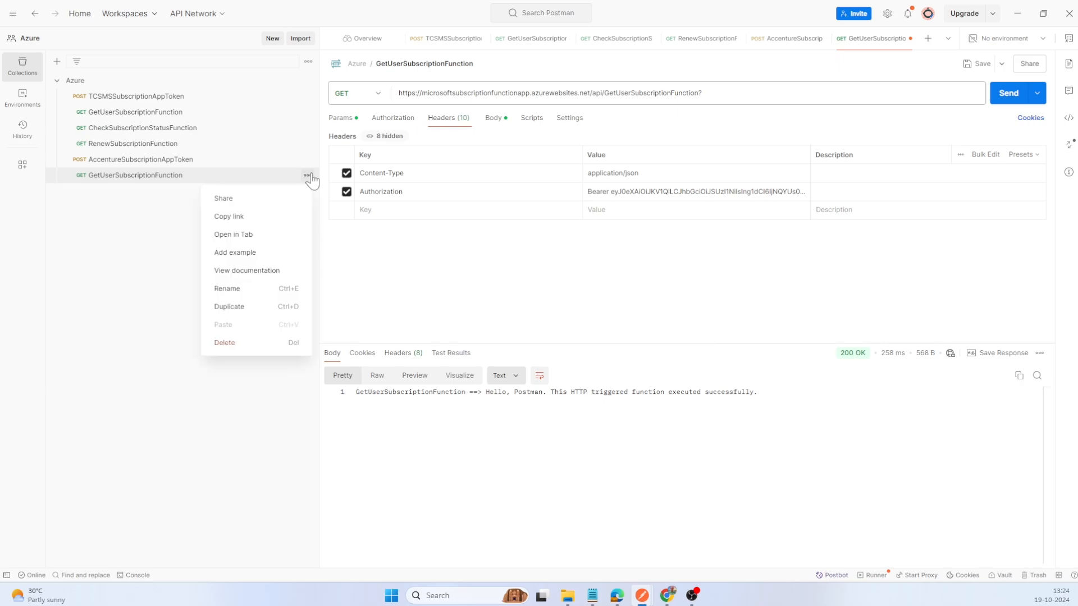
left_click(238, 307)
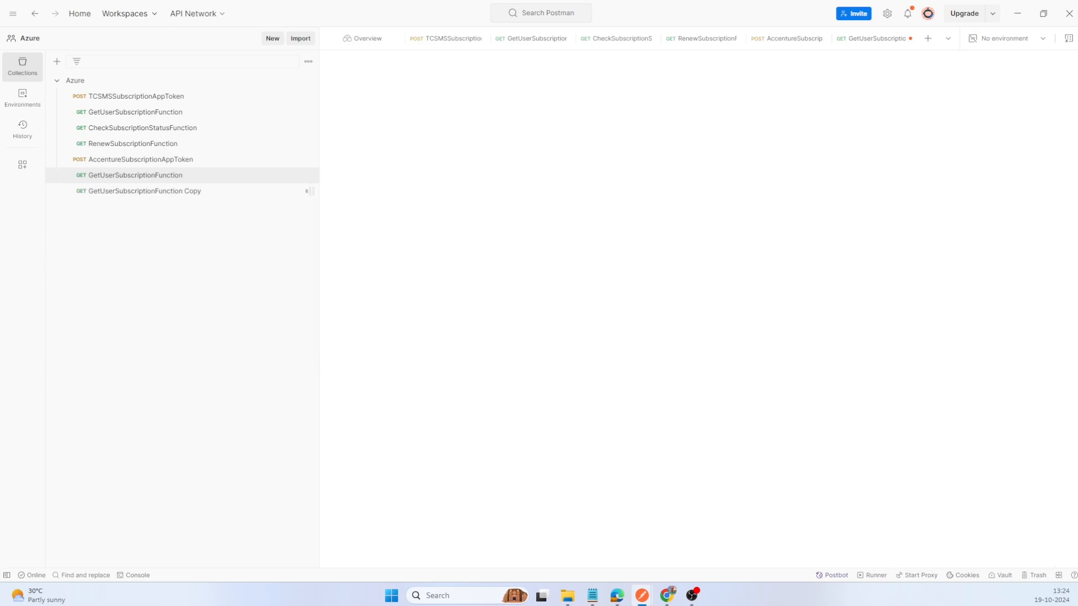
left_click(413, 70)
key("ctrl+a")
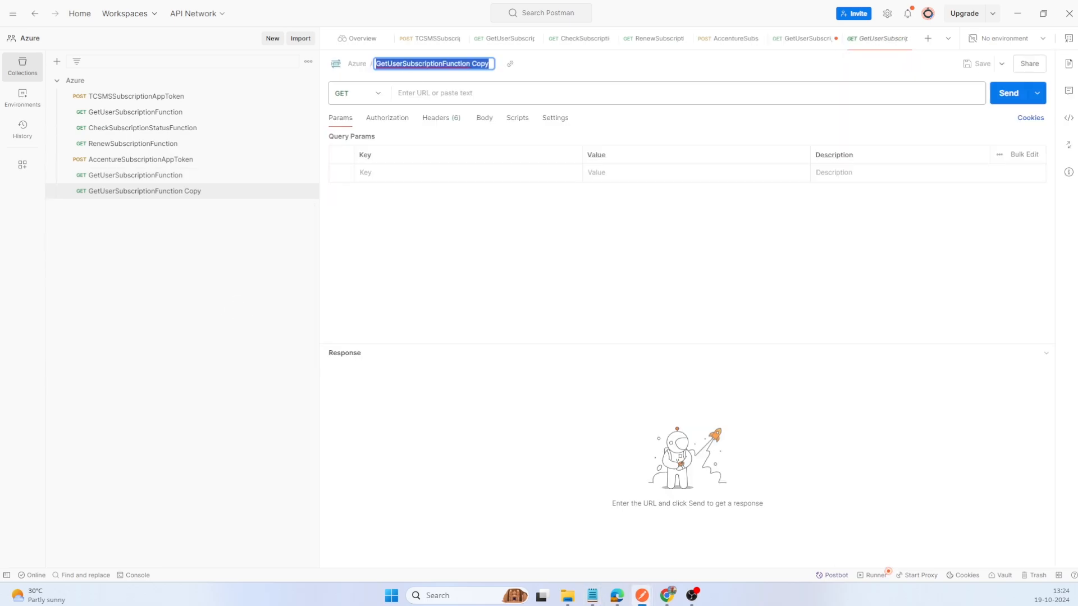
type("CheckSubscriptionStatusFunction")
key("Return")
Step: Change the new request's URL to end in api/CheckSubscriptionStatusFunction, send it, and show its request body
left_click(749, 93)
key("ctrl+shift+Left")
key("ctrl+shift+Left")
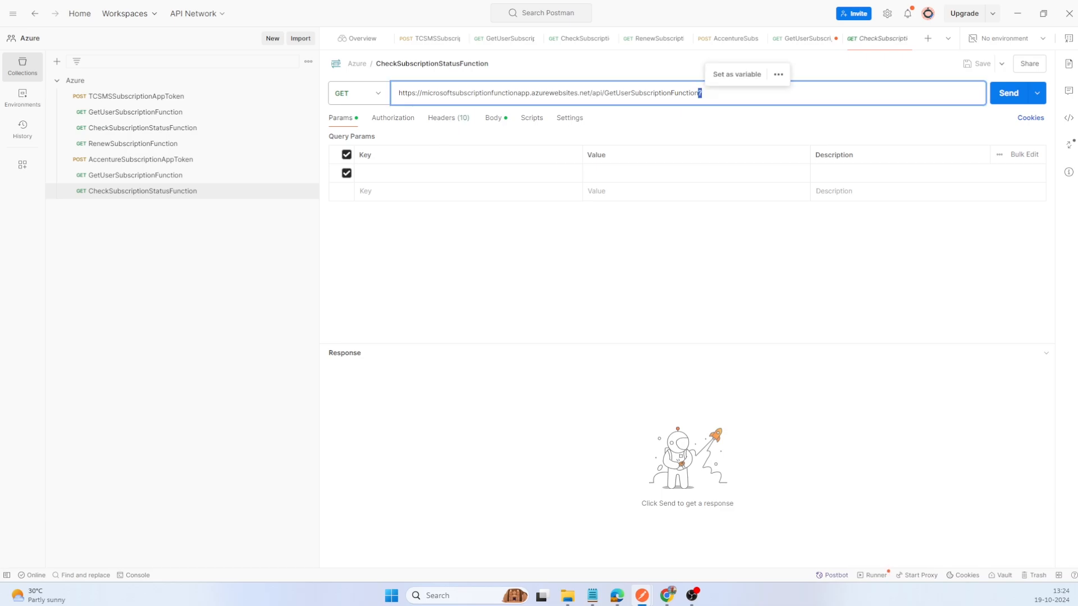
type("CheckSubscriptionStatusFunction")
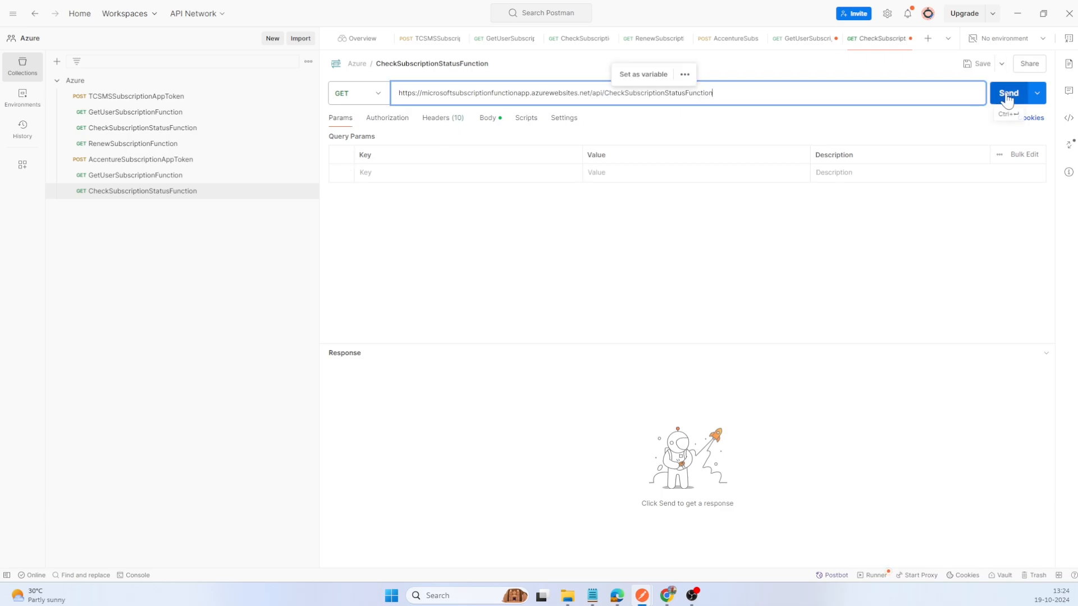
left_click(1007, 95)
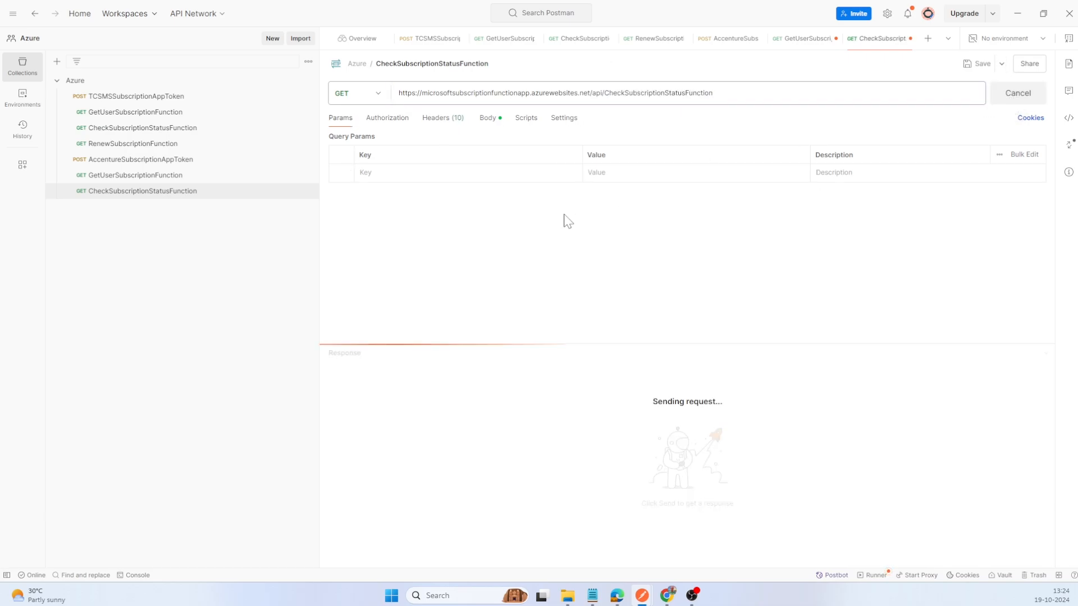
left_click(490, 119)
Step: Duplicate the new CheckSubscriptionStatusFunction request and rename the copy RenewSubscriptionFunction
left_click(307, 191)
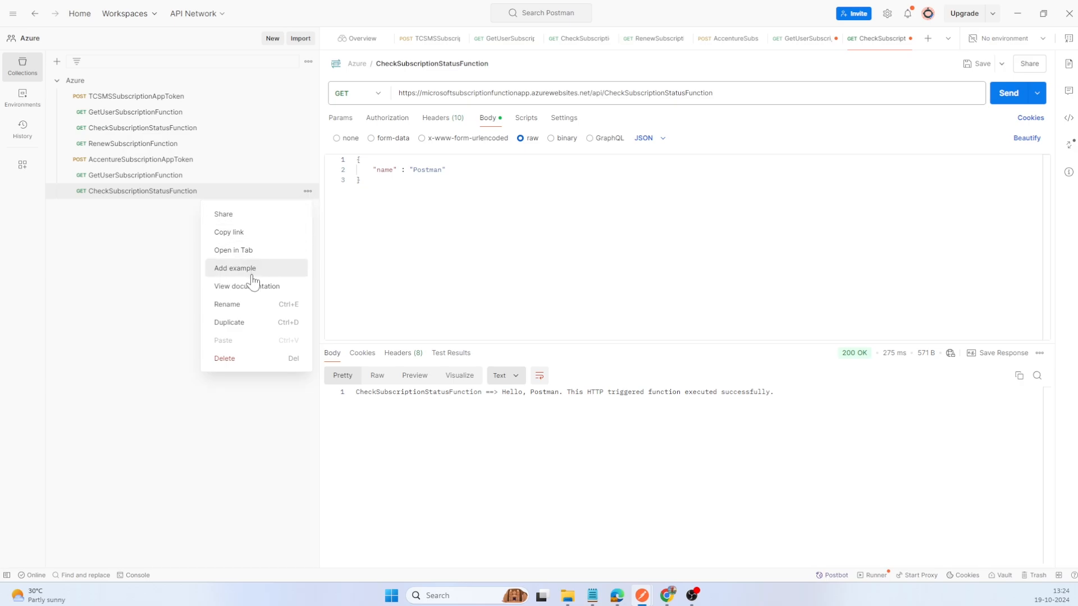
left_click(242, 324)
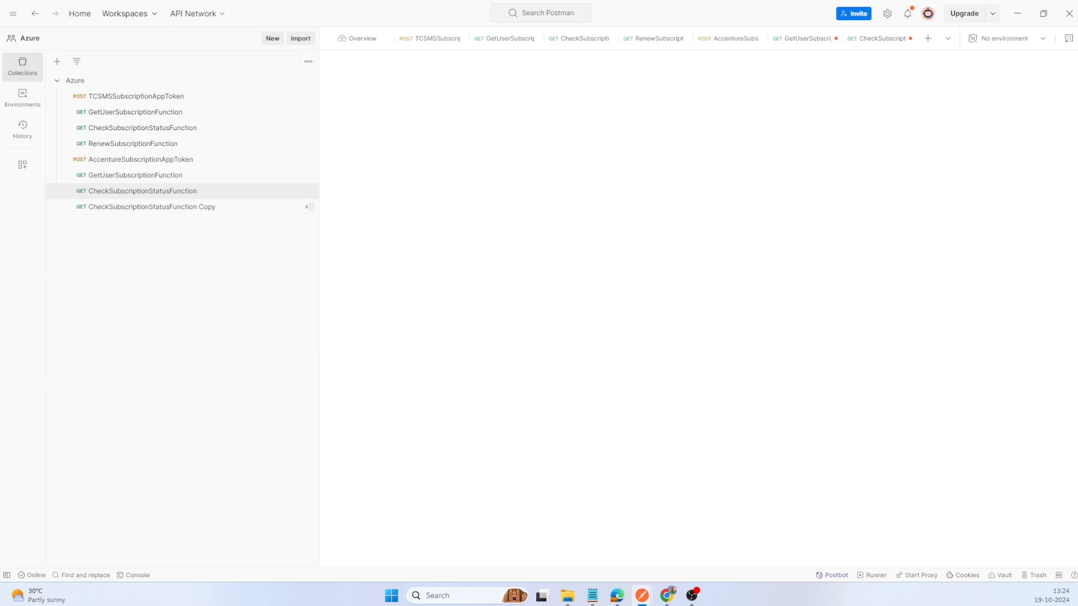
left_click(449, 64)
type("RenewSubscriptionFunction")
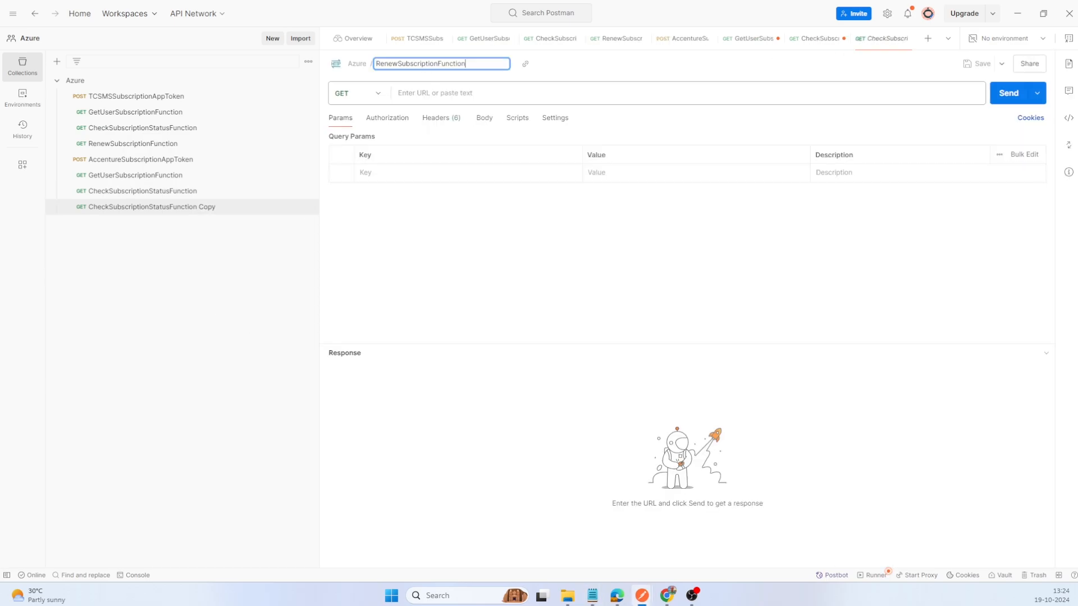
left_click(545, 264)
Step: Change the duplicated request's URL to end in api/RenewSubscriptionFunction, then send and save the request
left_click_drag(605, 93, 938, 169)
type("RenewSubscriptionFunction")
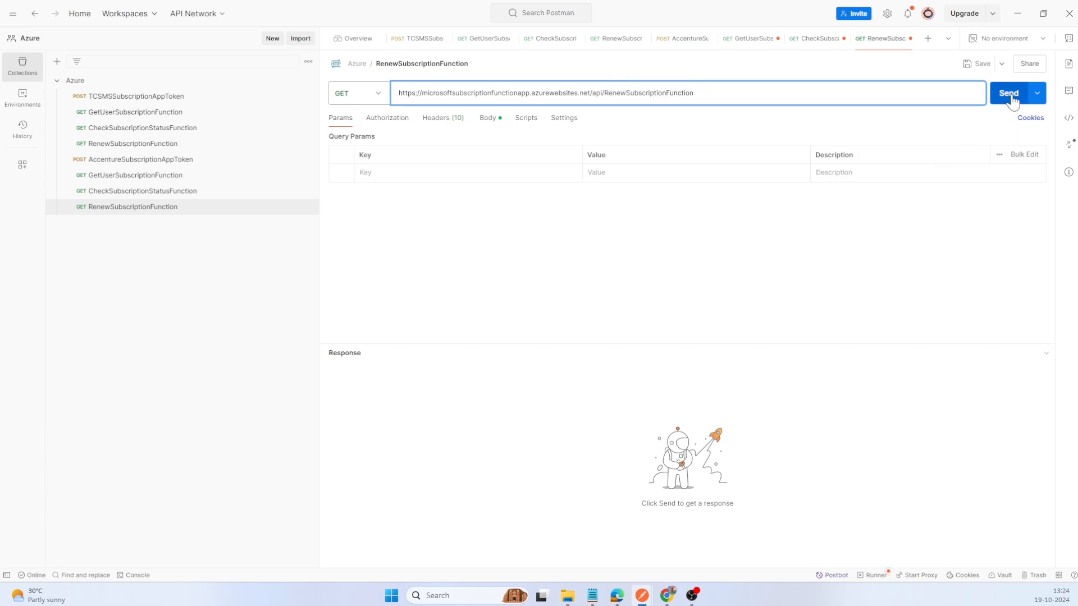
left_click(1010, 97)
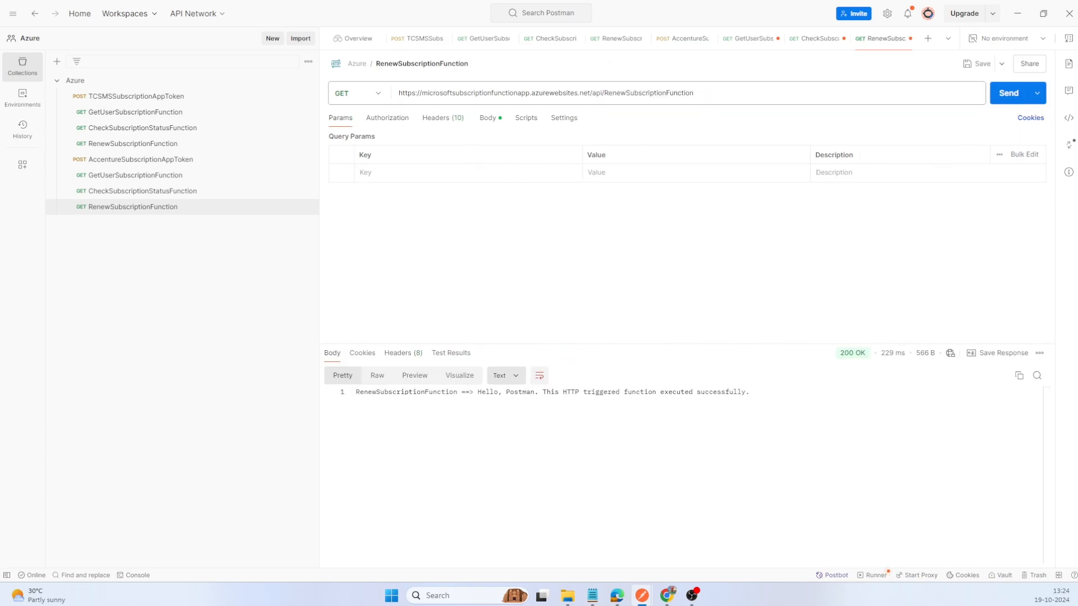
left_click(750, 392)
key("ctrl+s")
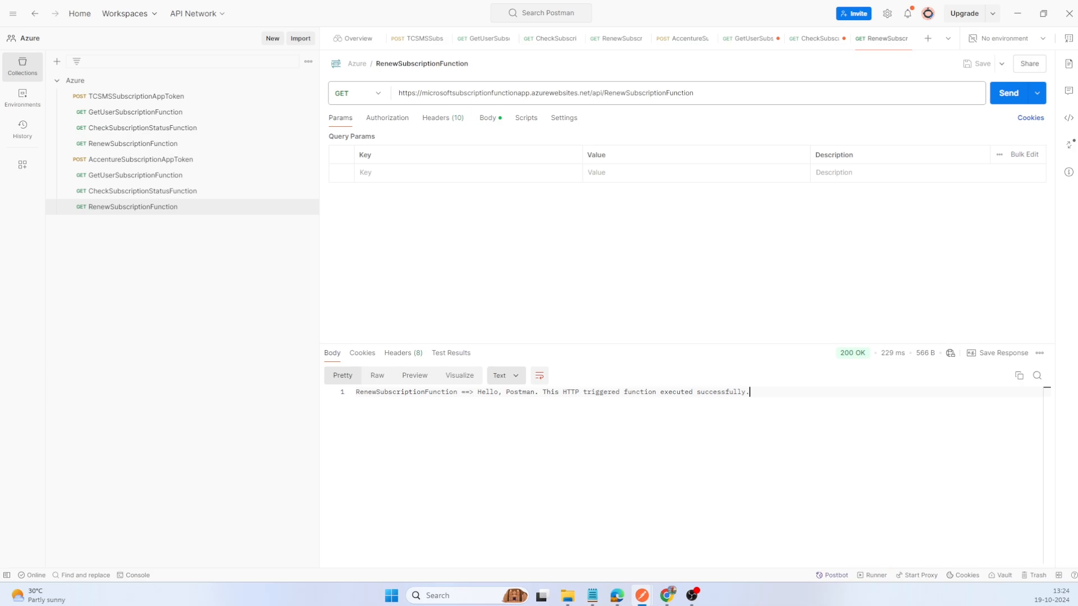